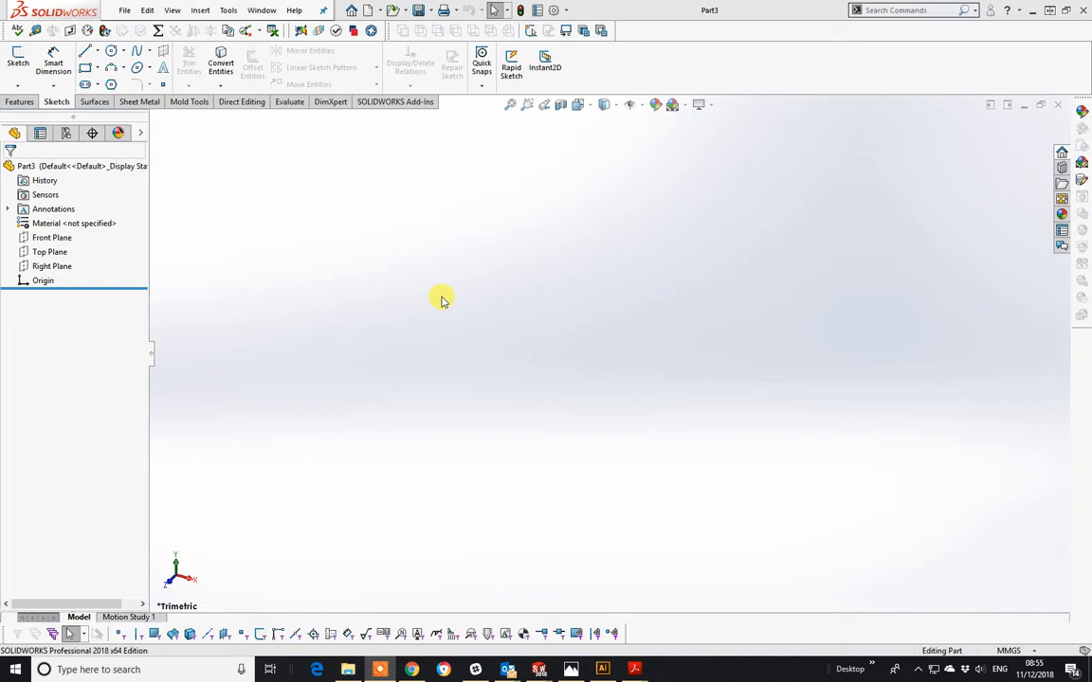
- Sketch a circle with a radius of about 19 mm on the Front Plane, centred on the origin
left_click(123, 12)
left_click(18, 57)
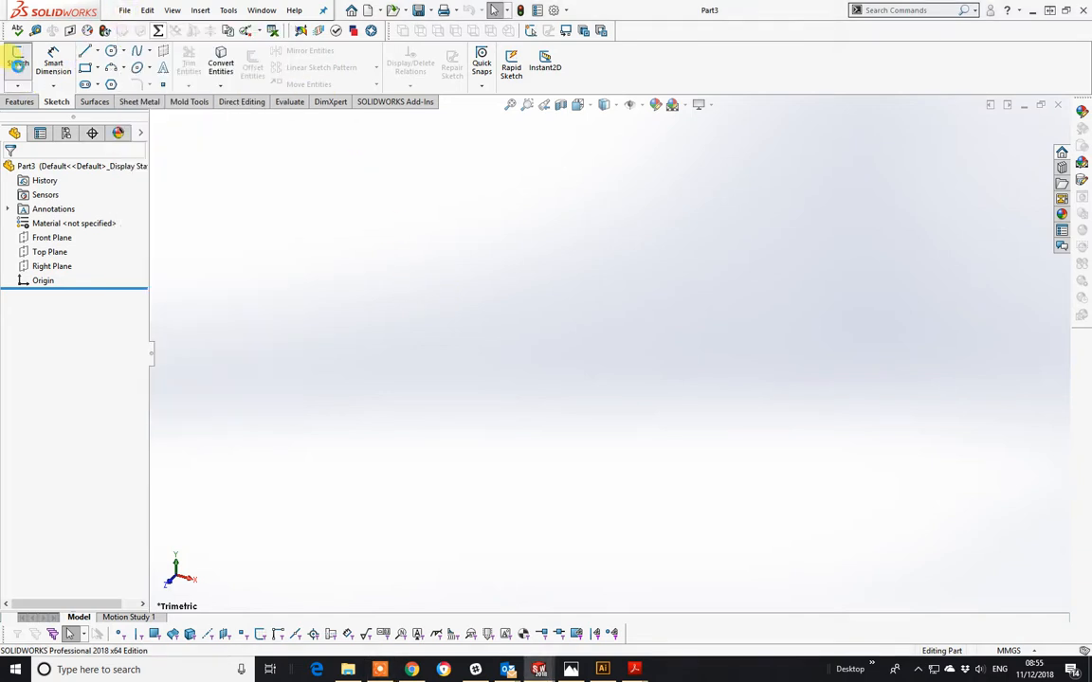
left_click(18, 57)
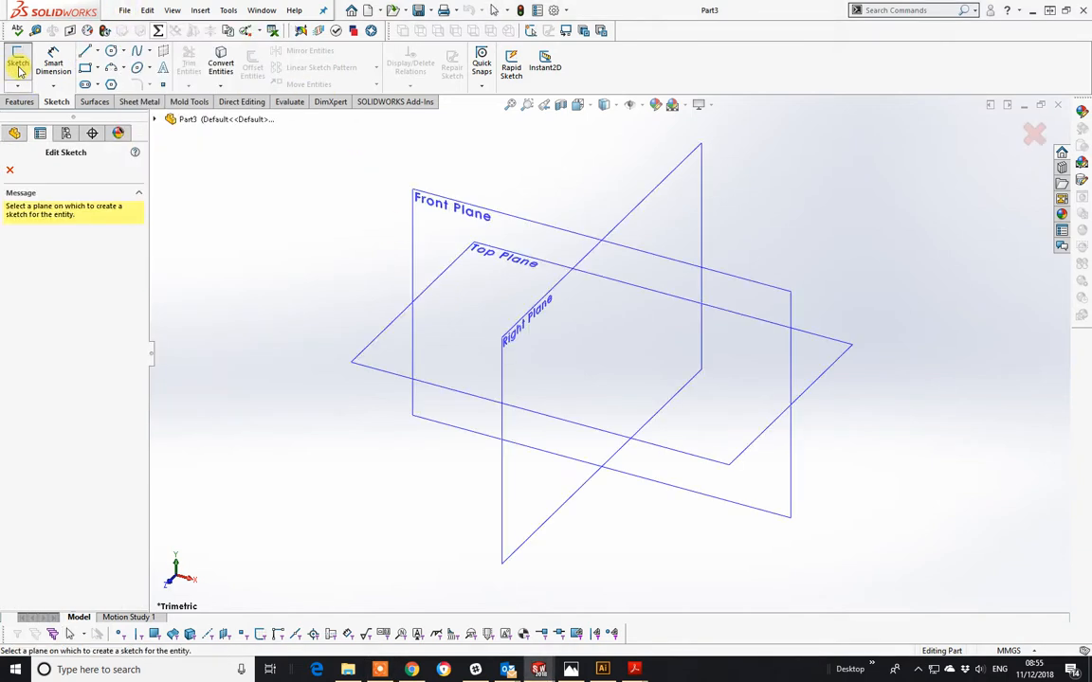
left_click(462, 276)
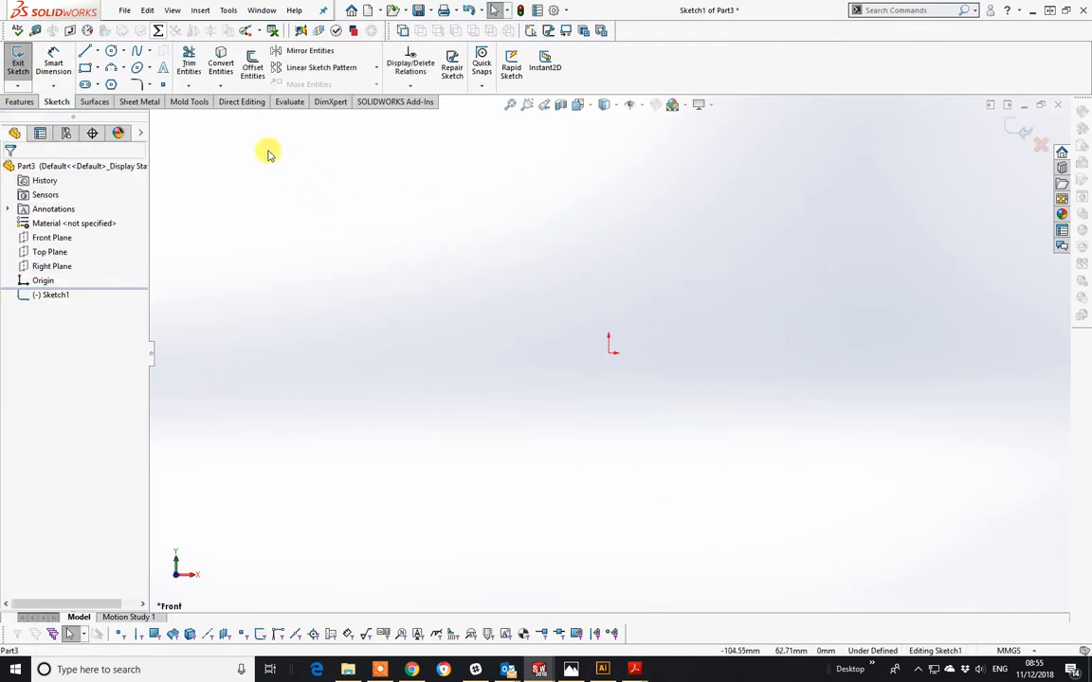
left_click(112, 56)
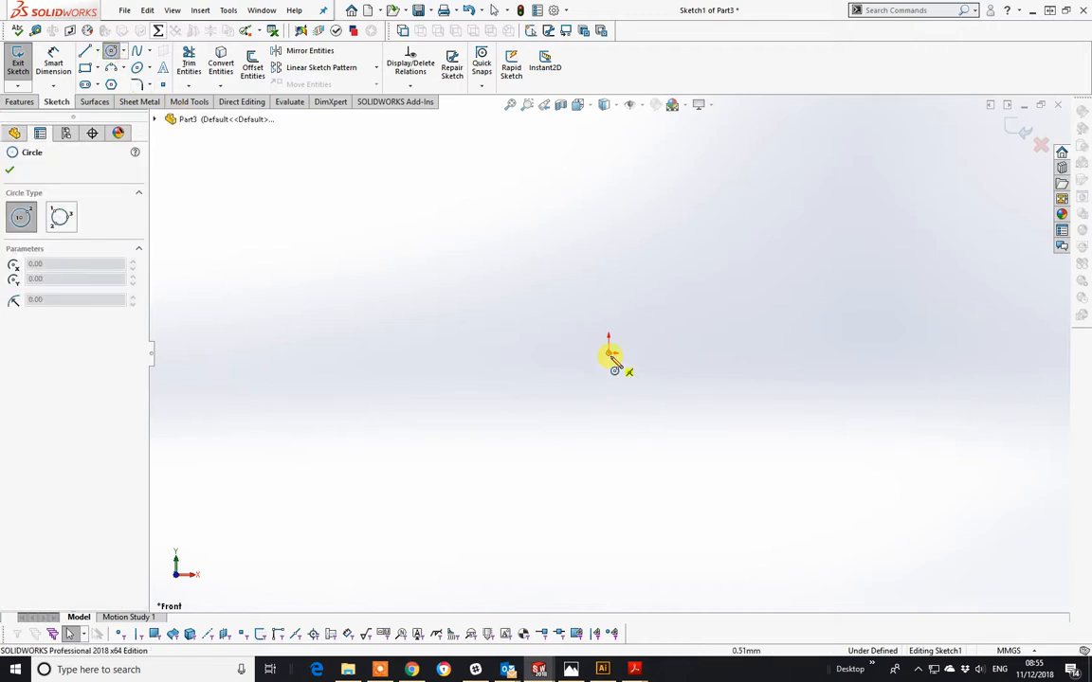
left_click(610, 350)
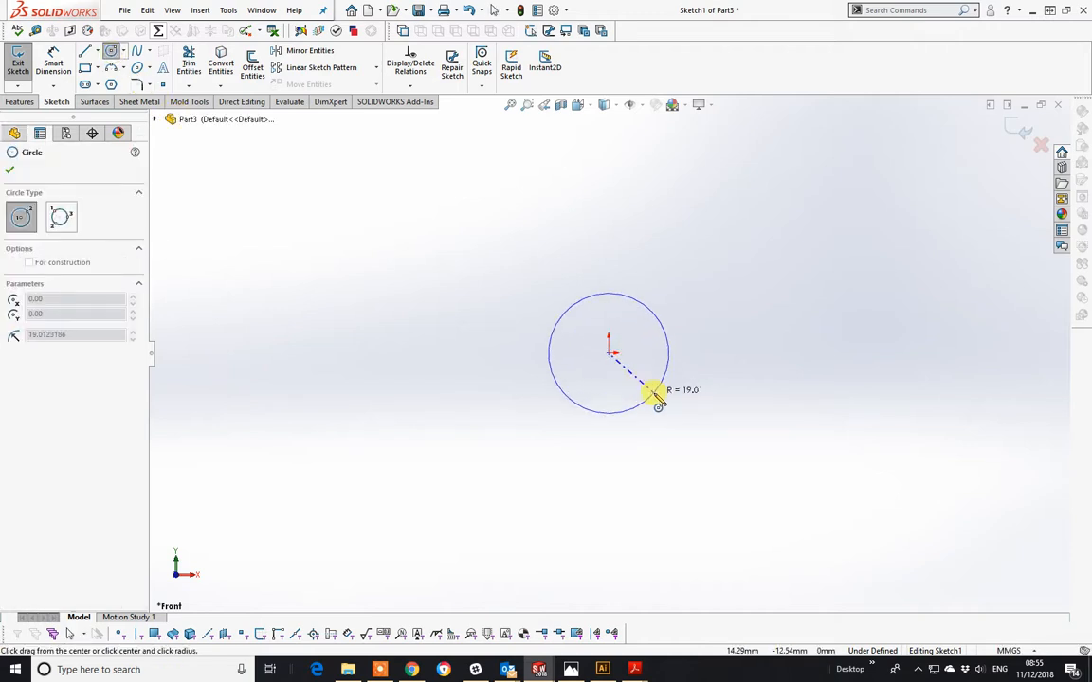
left_click(652, 393)
right_click(654, 394)
left_click(688, 405)
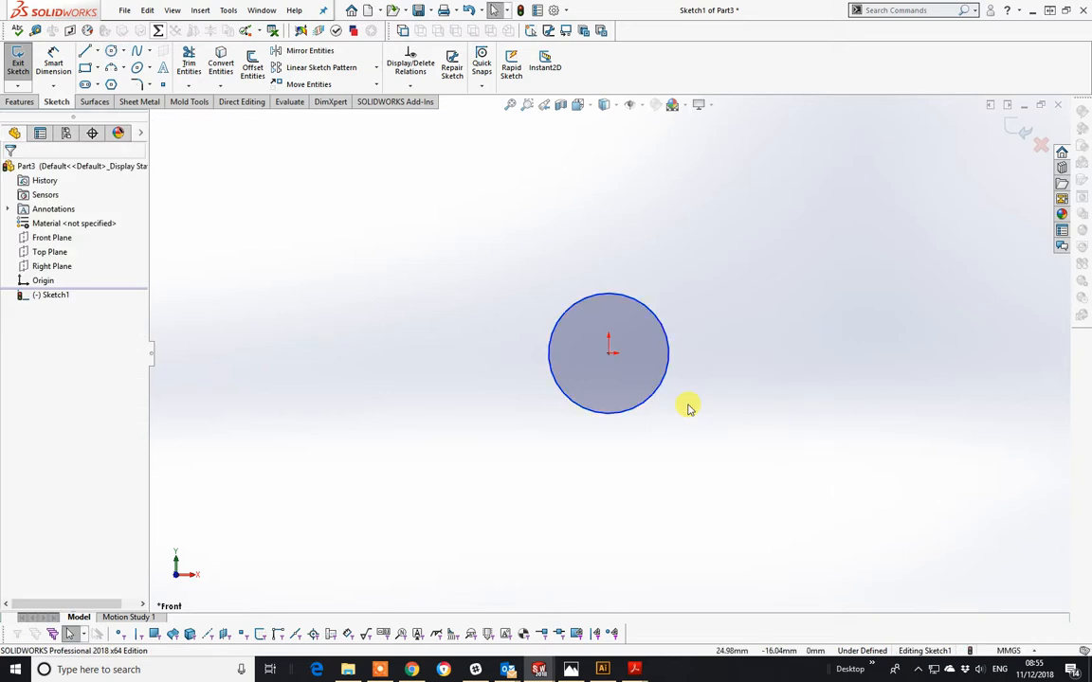
- Dimension the circle's diameter and set it to 5 mm
left_click(53, 62)
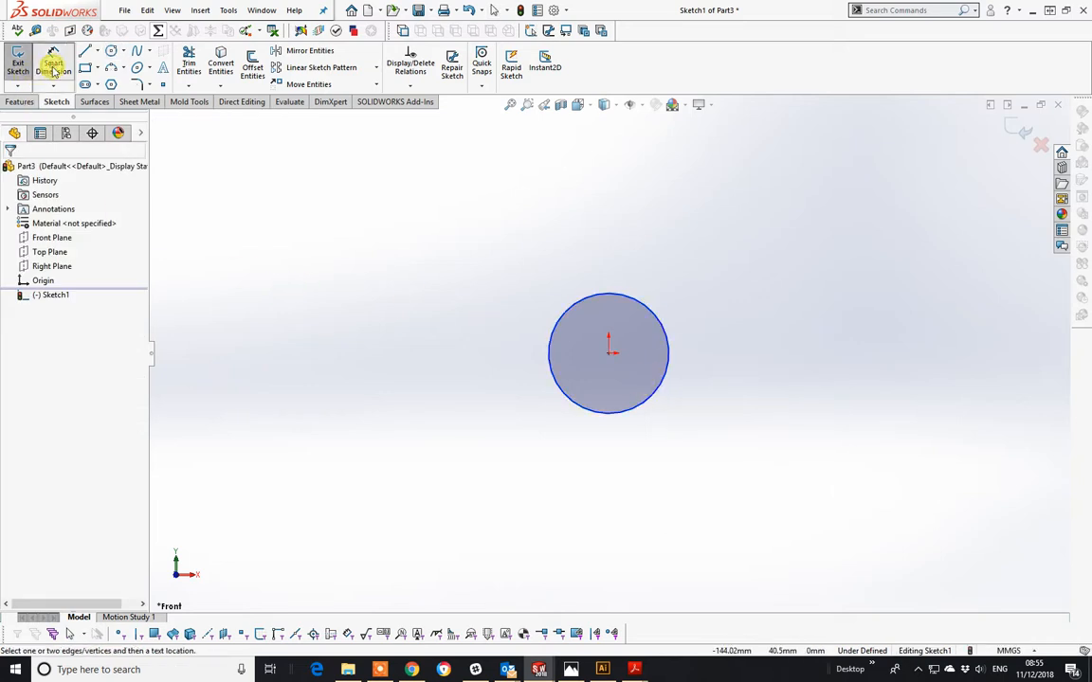
left_click(637, 414)
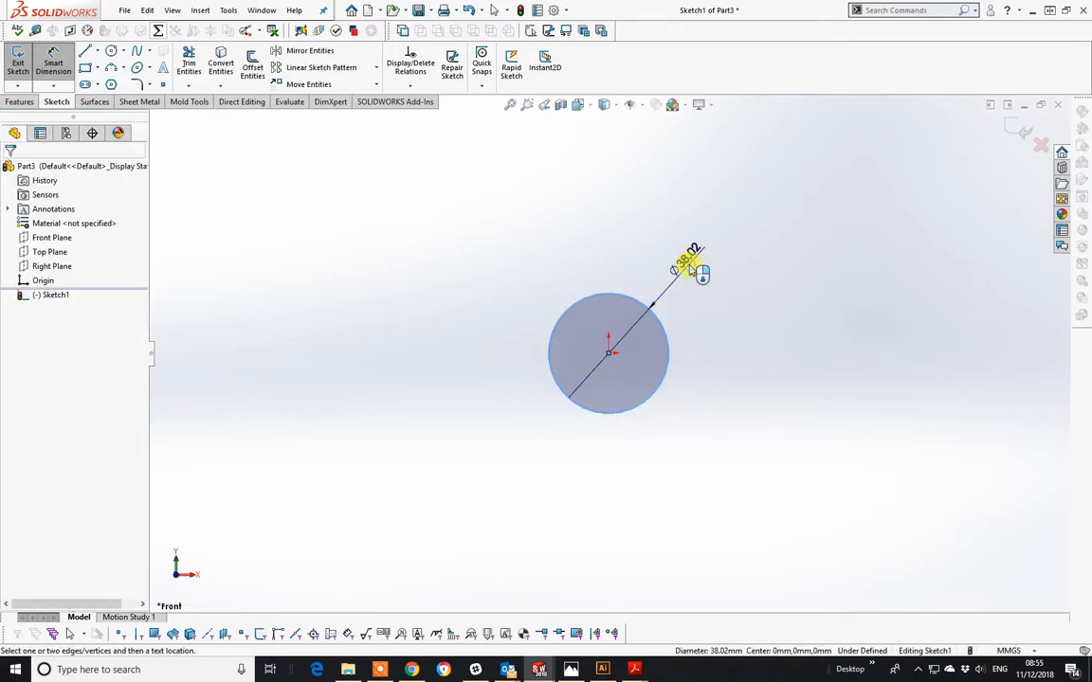
left_click(689, 270)
type("5")
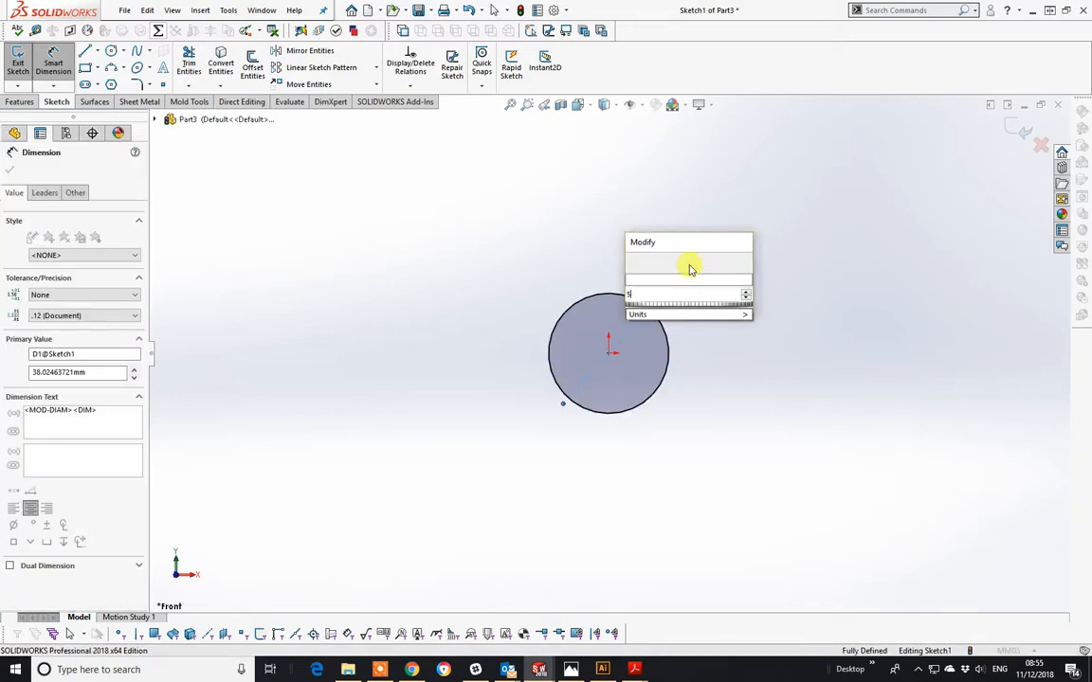
key("Return")
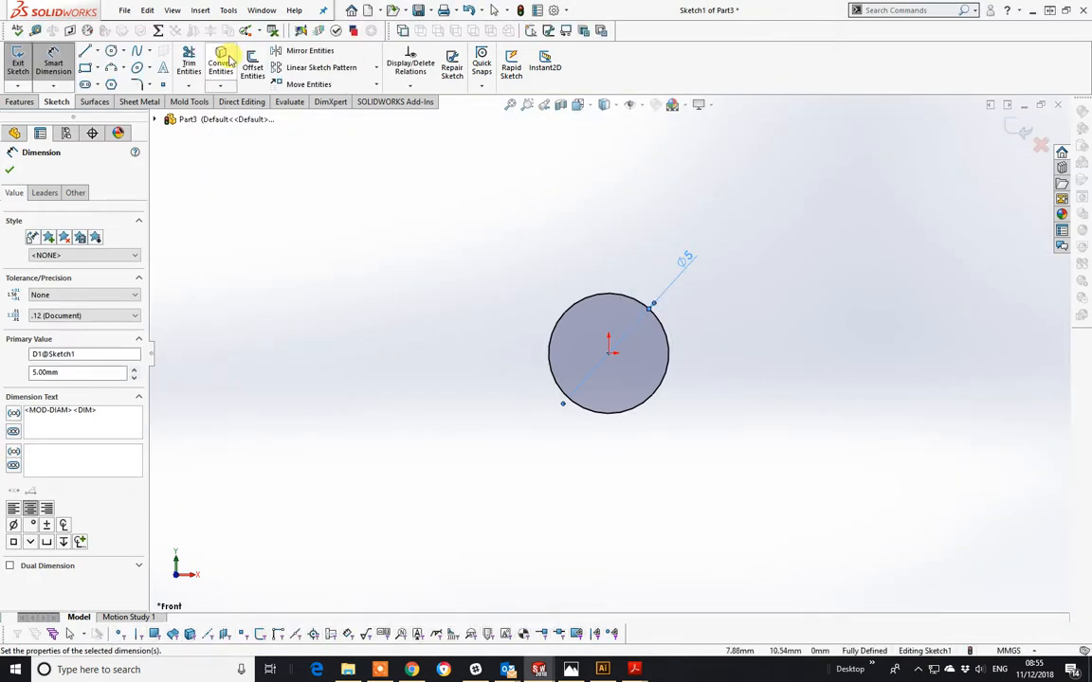
- Extrude the circle as a blind boss with a depth of 4.5 mm
left_click(21, 101)
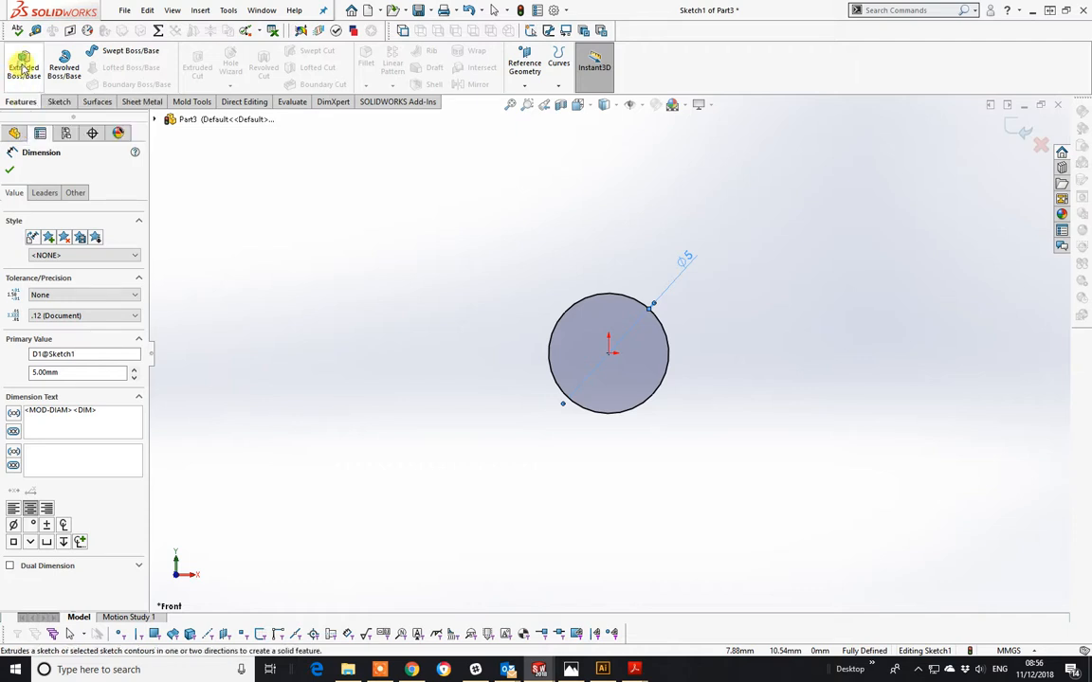
left_click(20, 62)
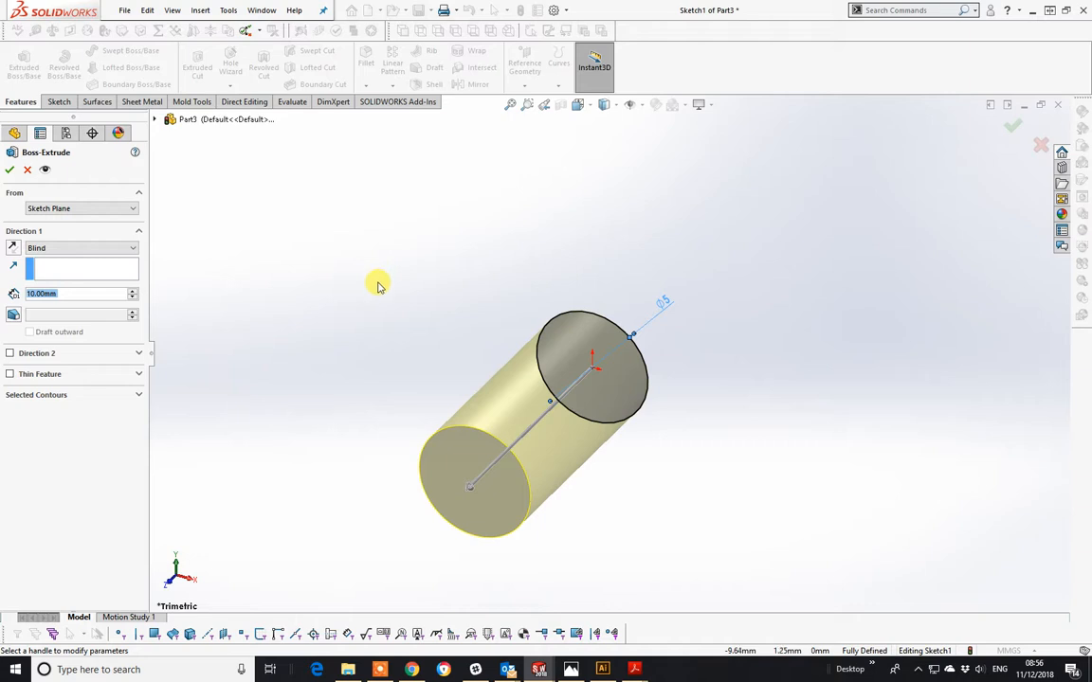
type("4.5")
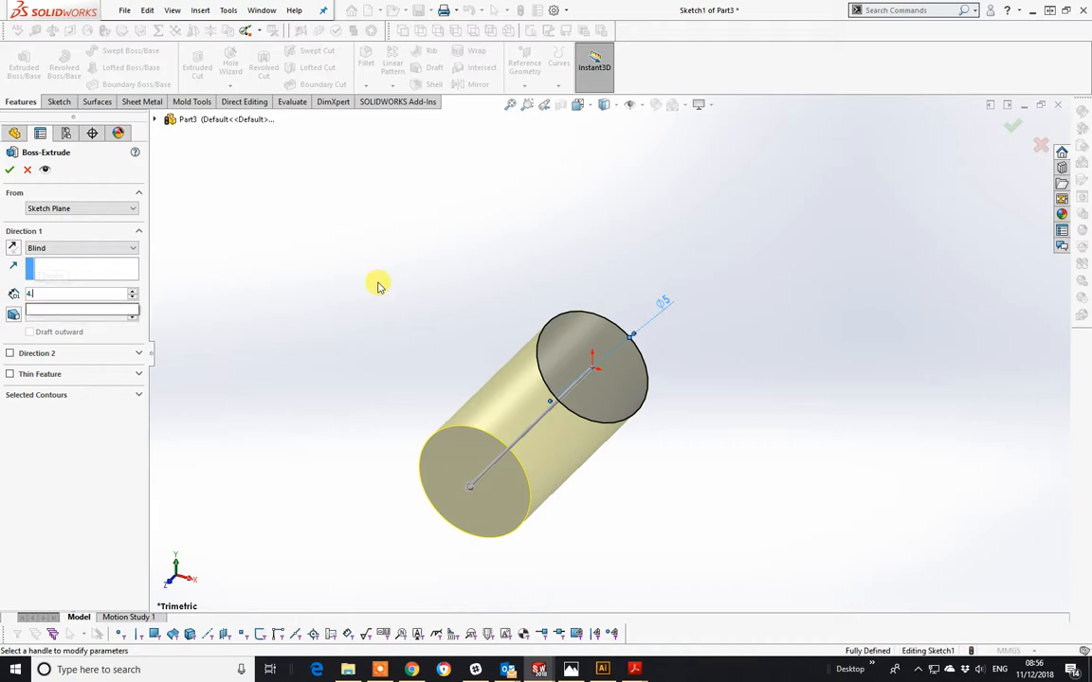
key("Return")
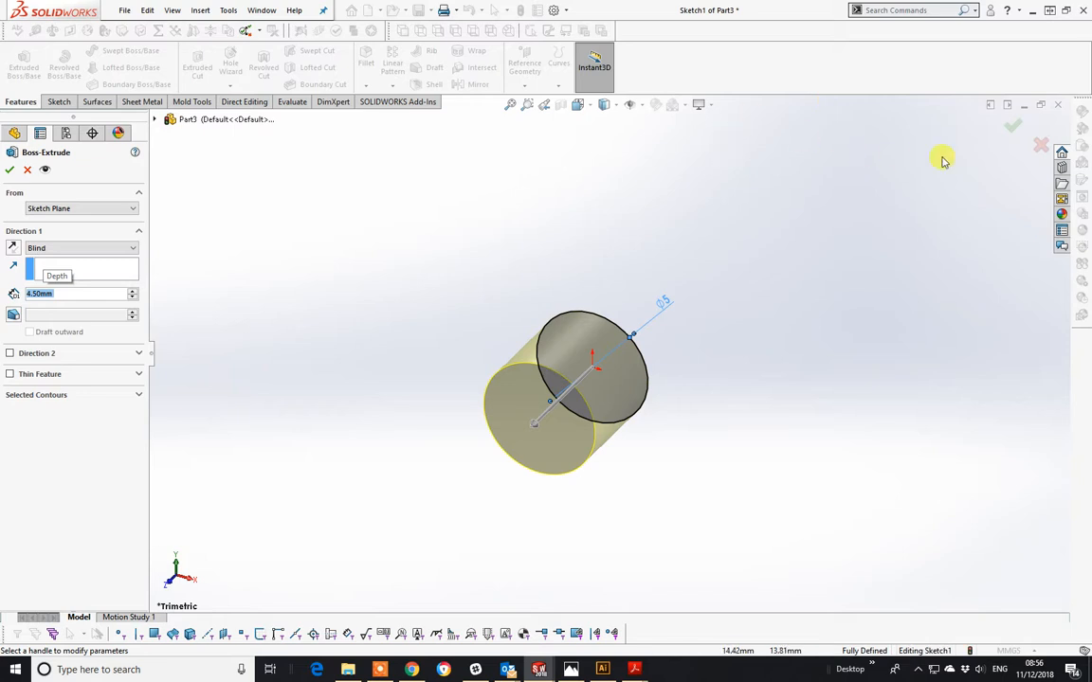
left_click(1009, 128)
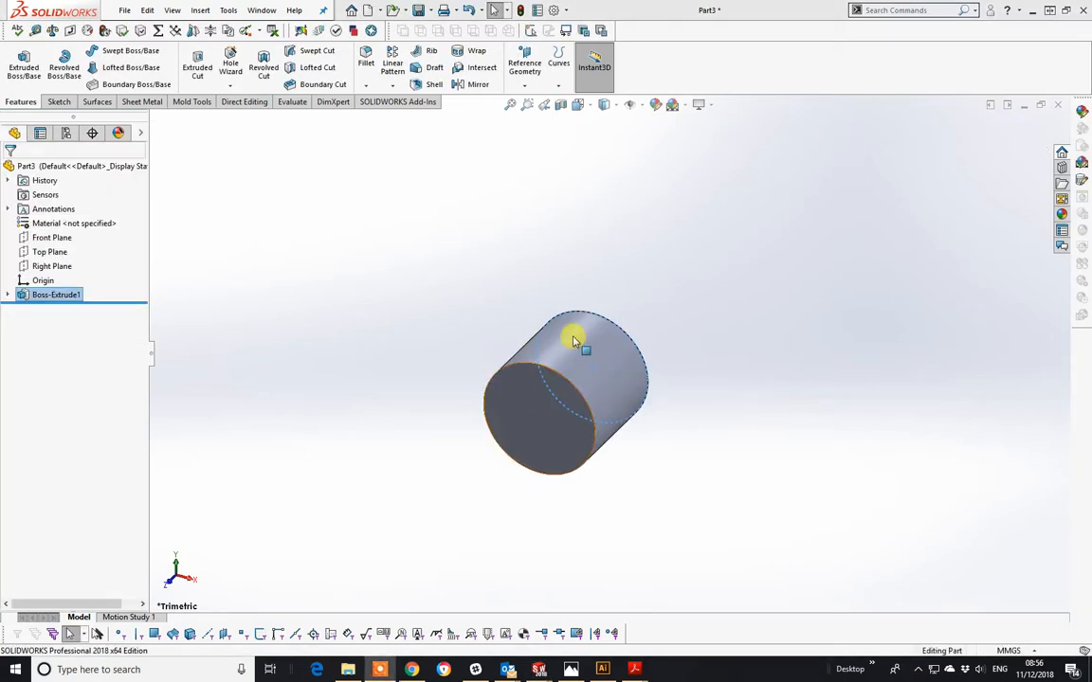
- Sketch a circle with a radius of about 1.66 mm on the cylinder's front face, centred on the origin
middle_click_drag(576, 339, 543, 311)
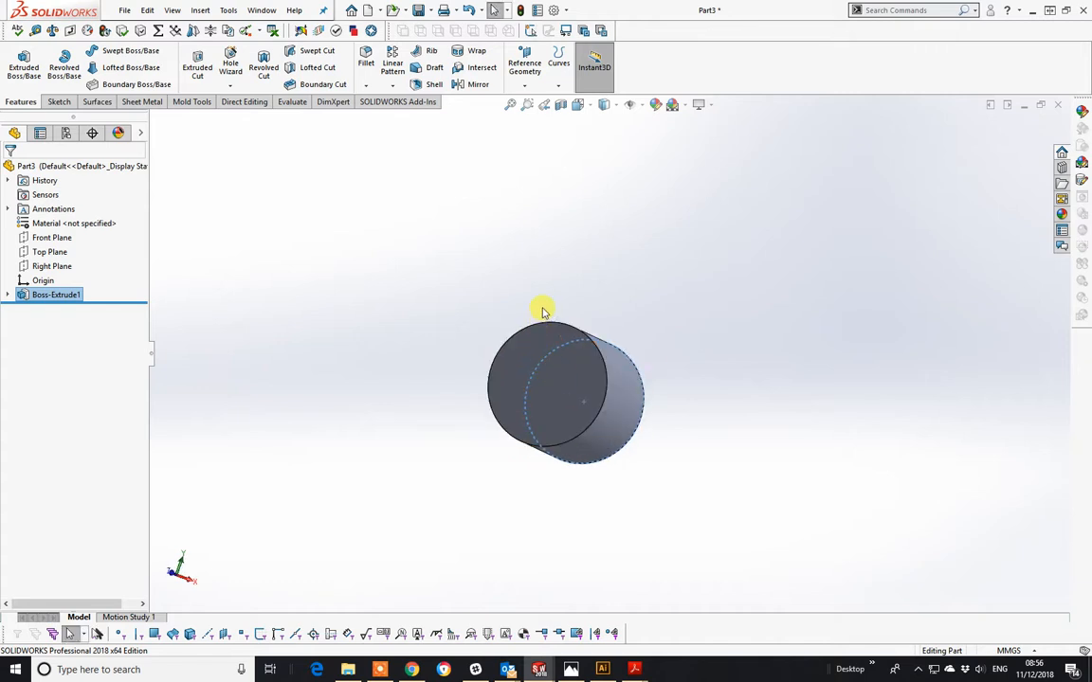
key("space")
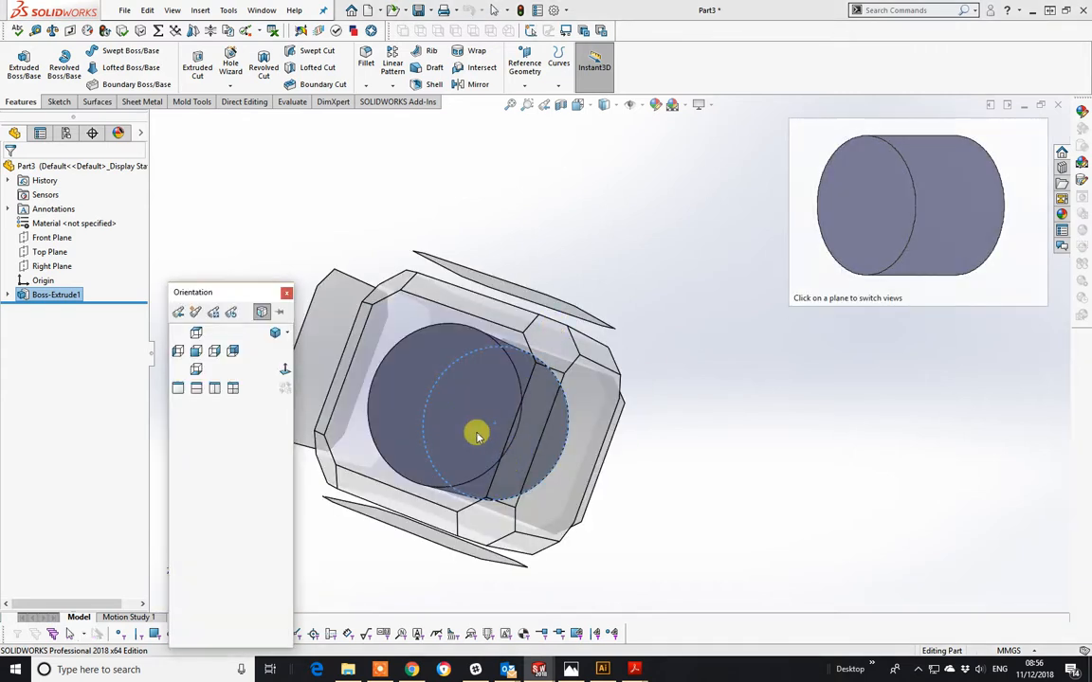
left_click(477, 435)
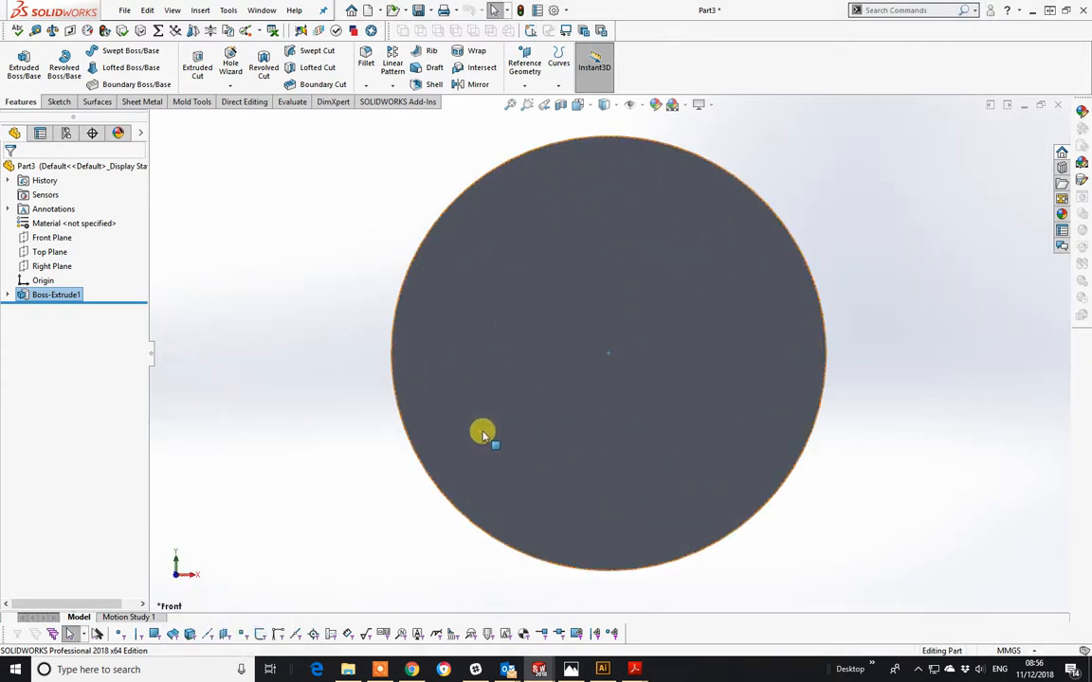
left_click(487, 435)
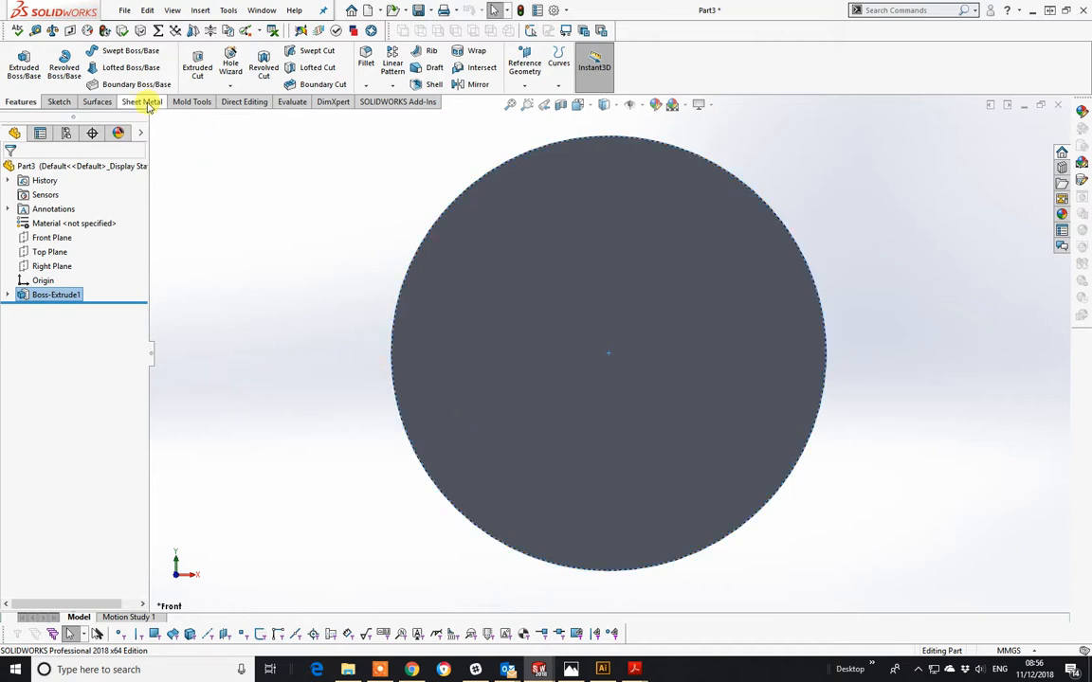
left_click(60, 101)
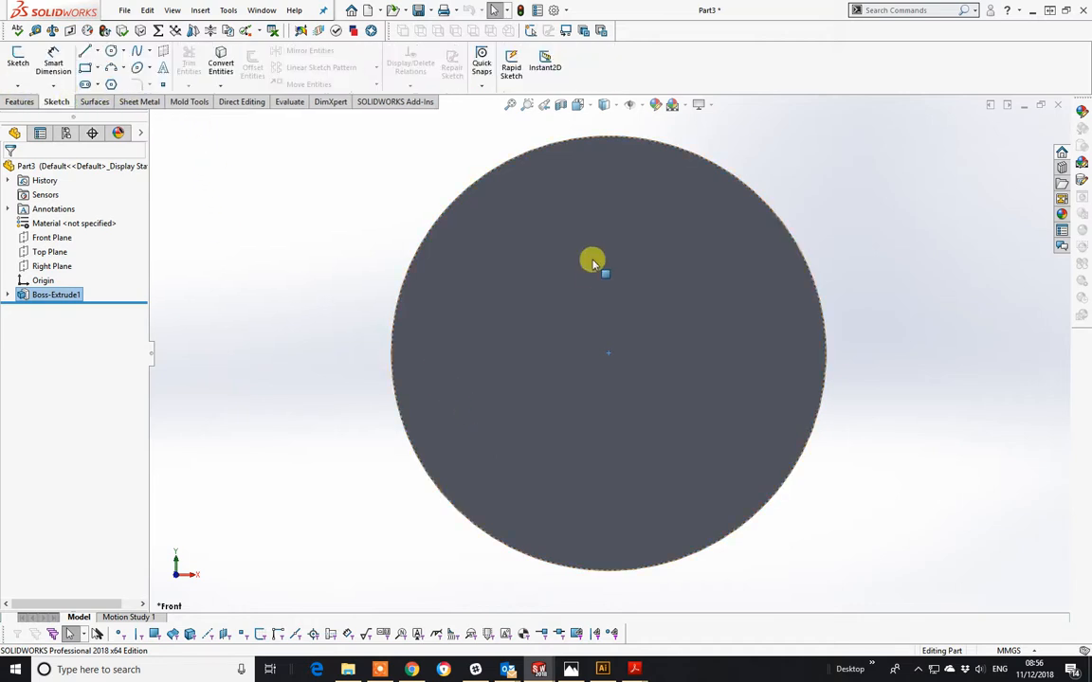
left_click(587, 256)
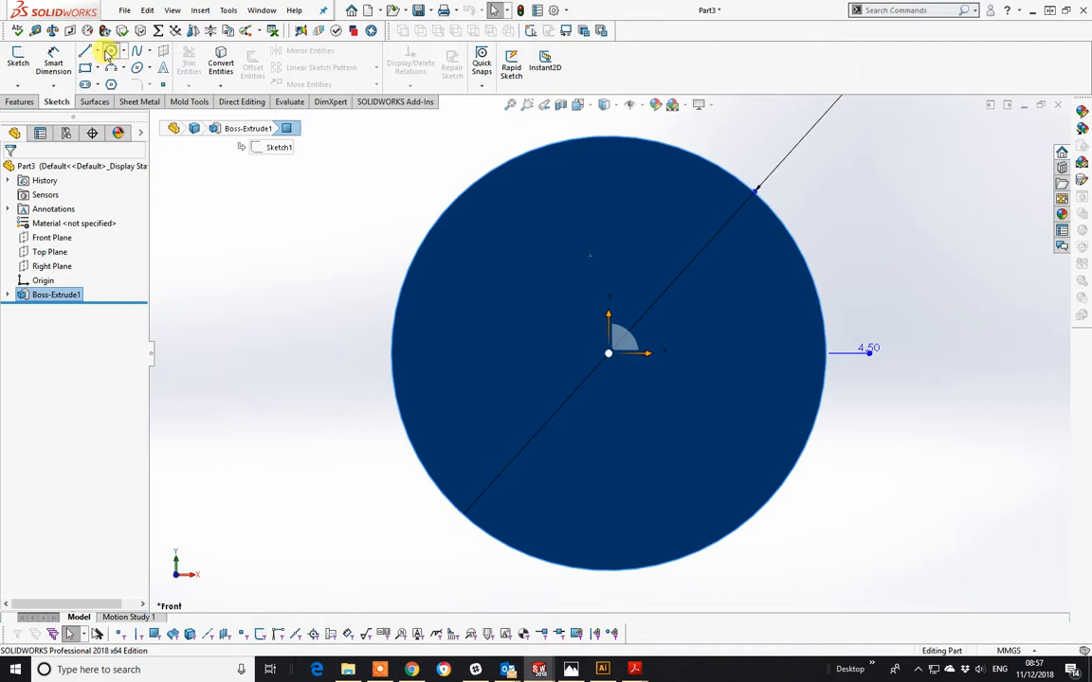
left_click(136, 69)
left_click(609, 353)
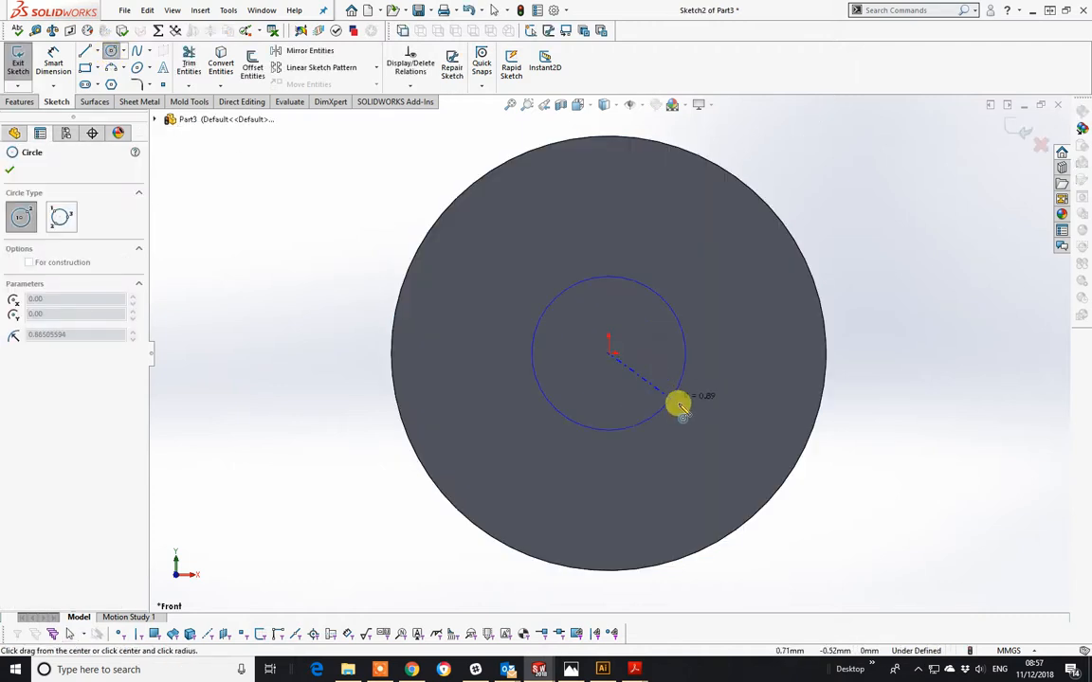
left_click(725, 446)
right_click(726, 445)
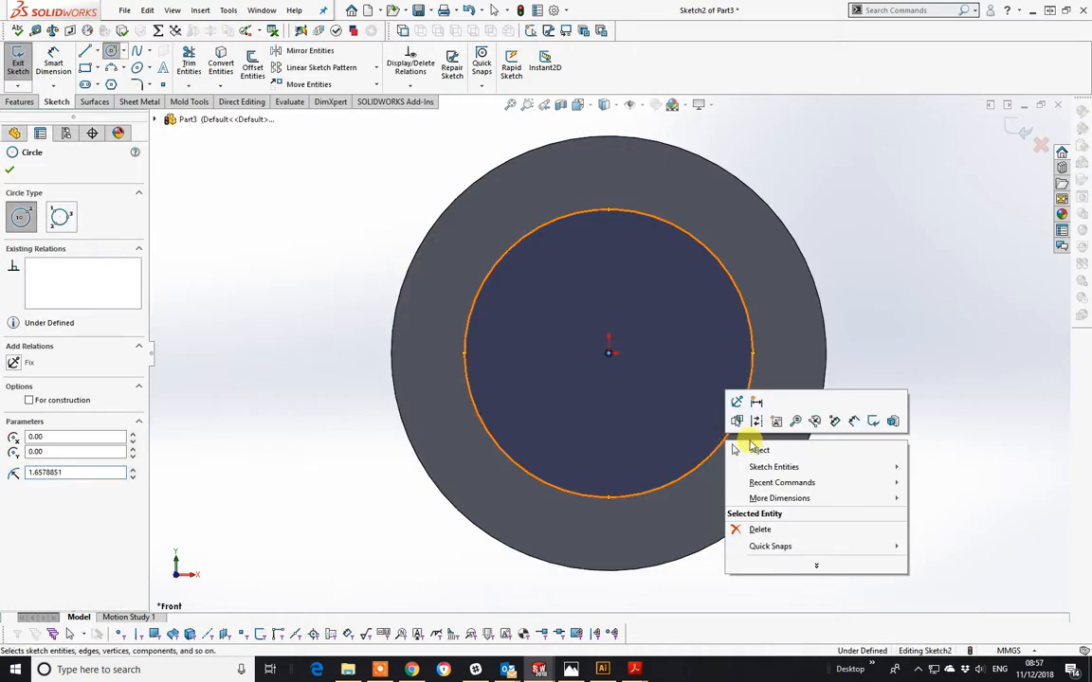
left_click(760, 451)
- Dimension the inner circle's diameter and set it to 3 mm
left_click(53, 63)
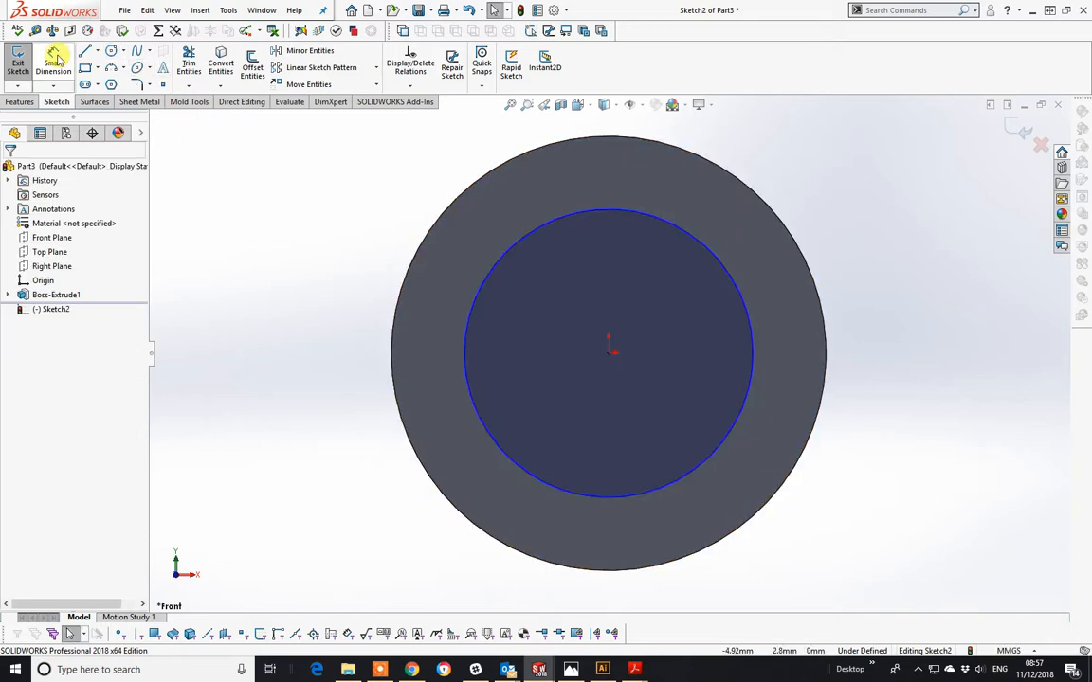
left_click(756, 377)
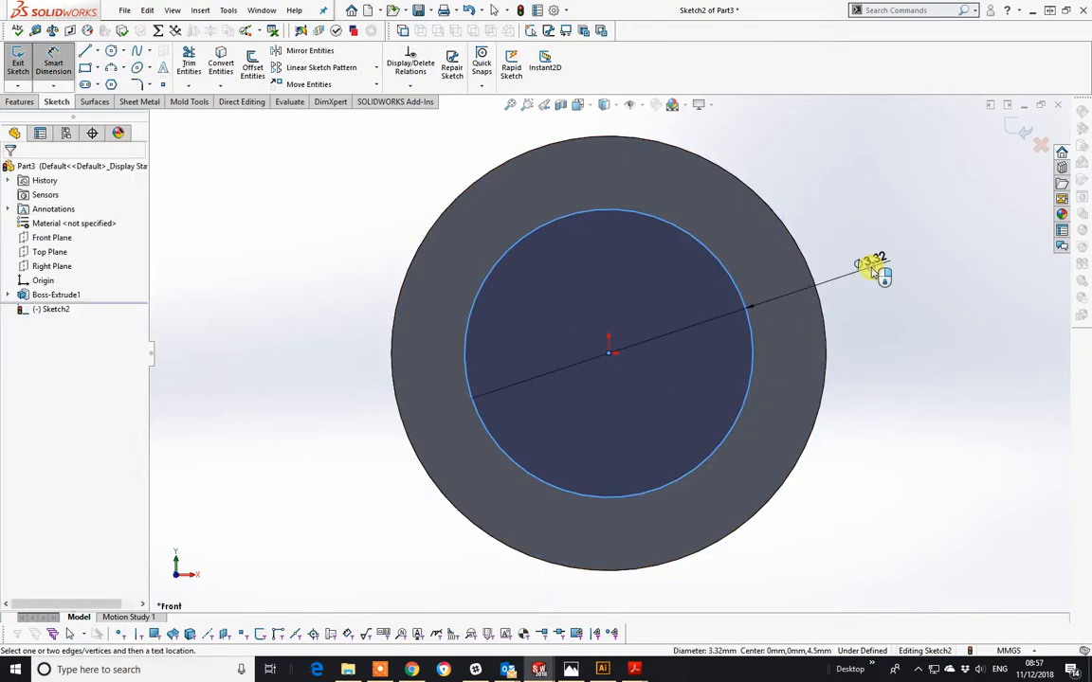
left_click(868, 265)
type("3")
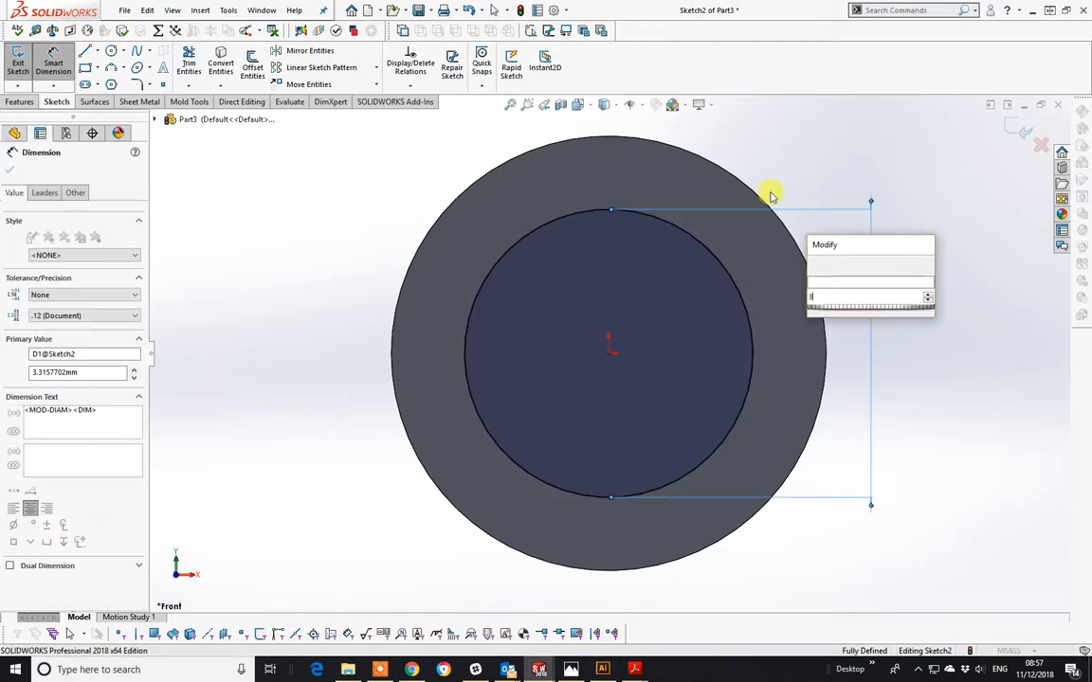
key("Return")
- Cut the 3 mm circle through the cylinder with an Extruded Cut using the Through All end condition
left_click(21, 102)
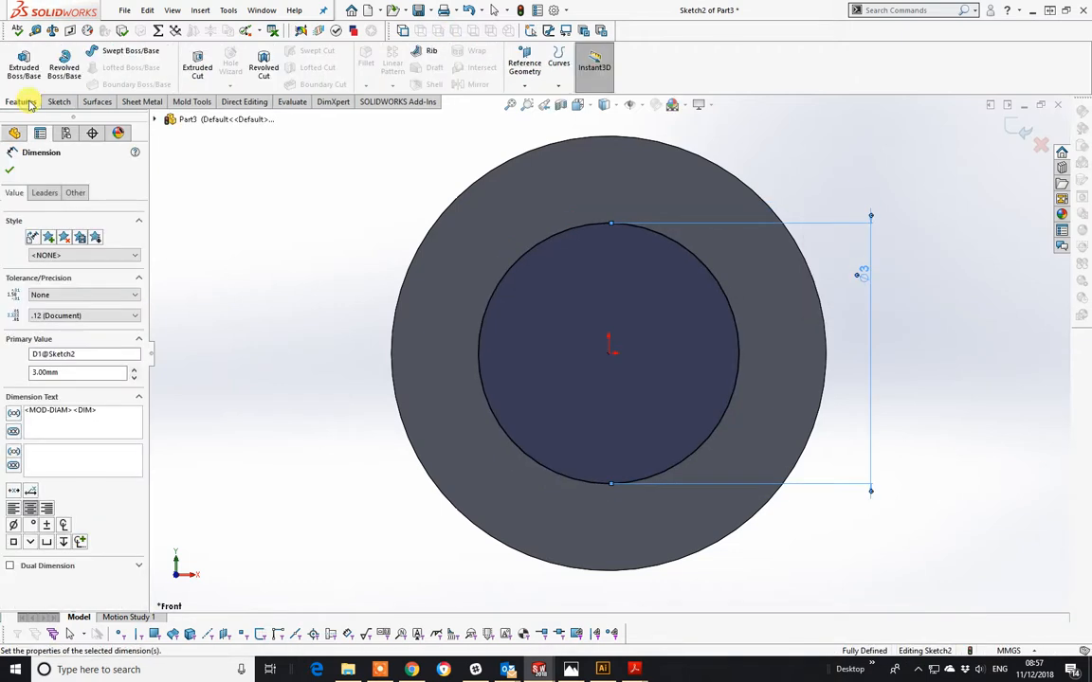
left_click(201, 64)
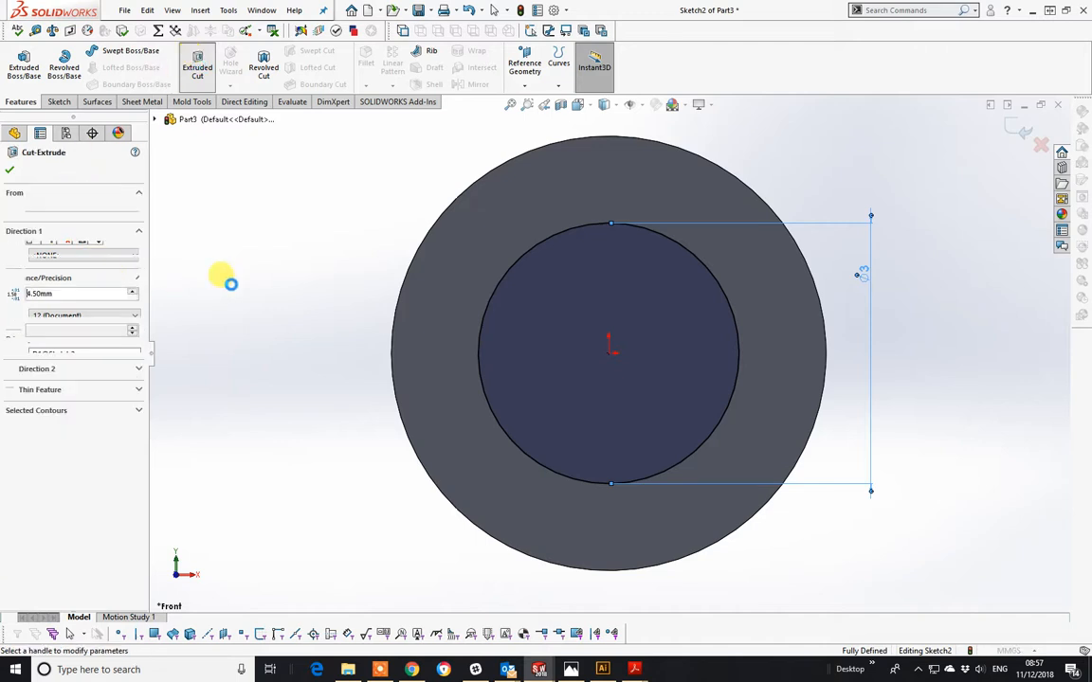
left_click(136, 250)
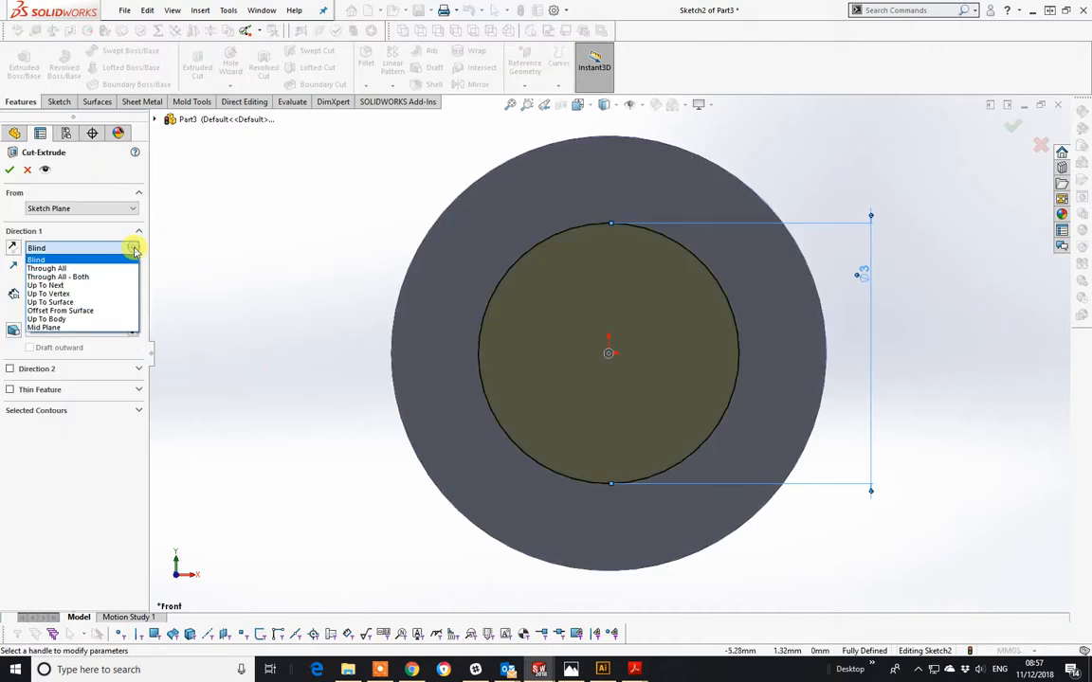
left_click(121, 262)
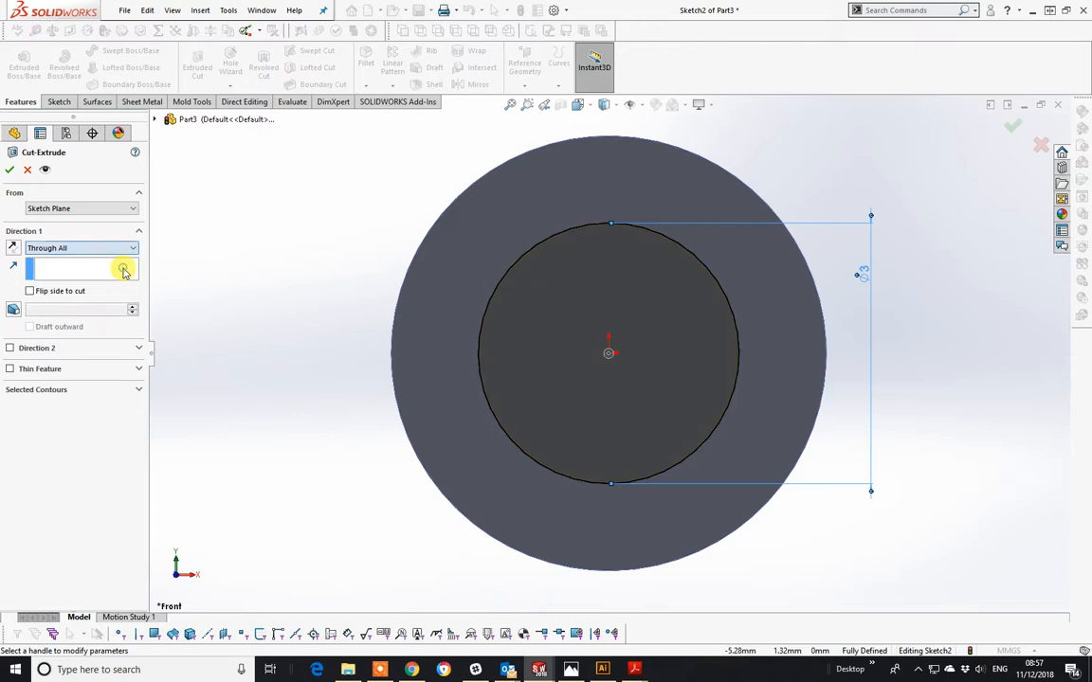
left_click(9, 171)
- Start a new sketch on the front annular face of the hollow cylinder, viewed from the front
middle_click_drag(455, 358, 663, 423)
scroll(621, 383, "up", 3)
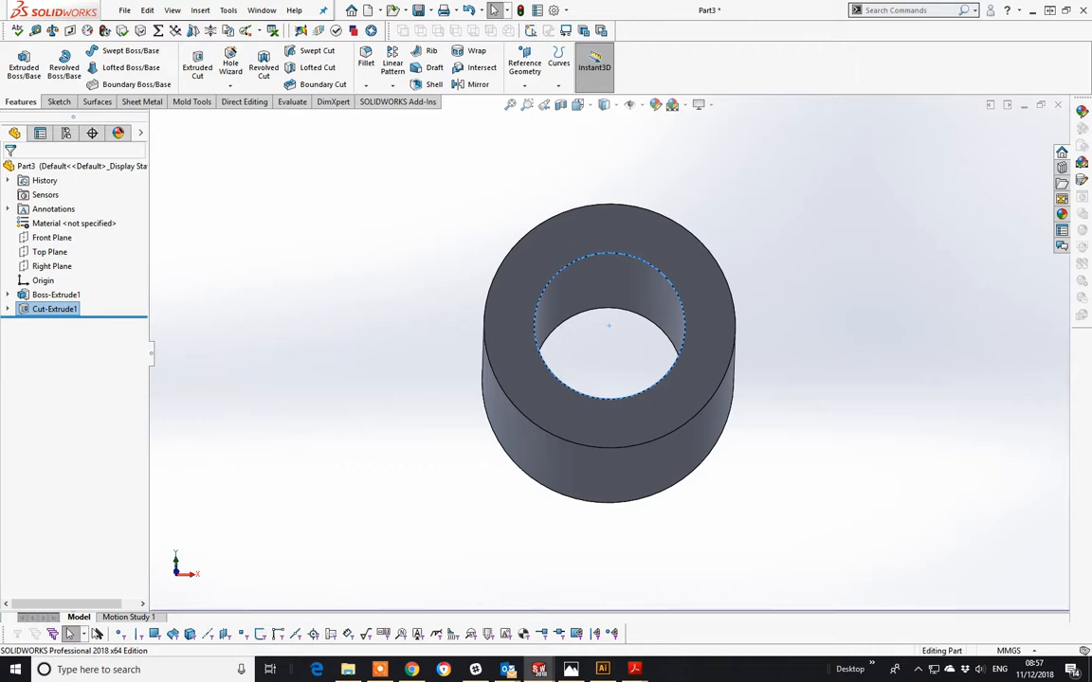
key("space")
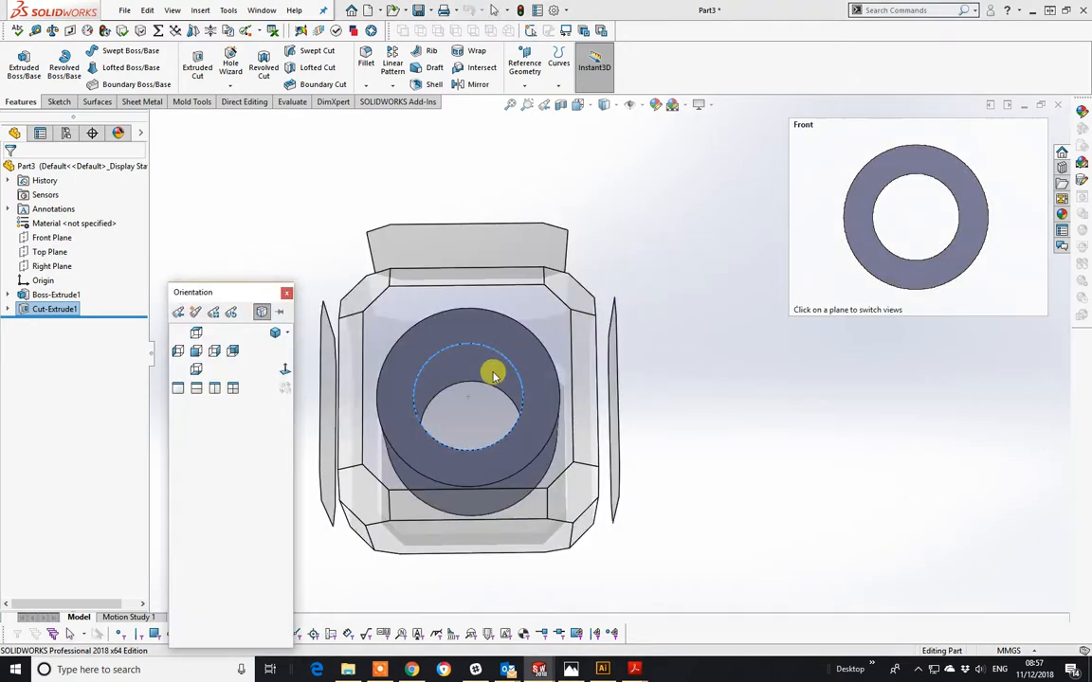
left_click(487, 384)
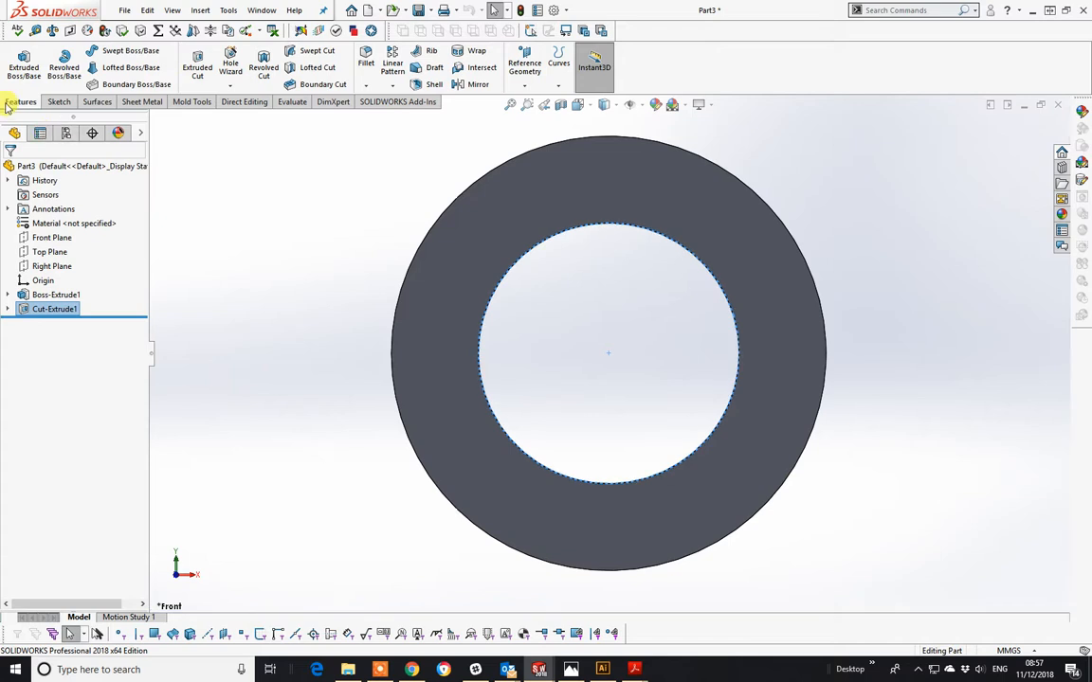
left_click(56, 101)
left_click(17, 58)
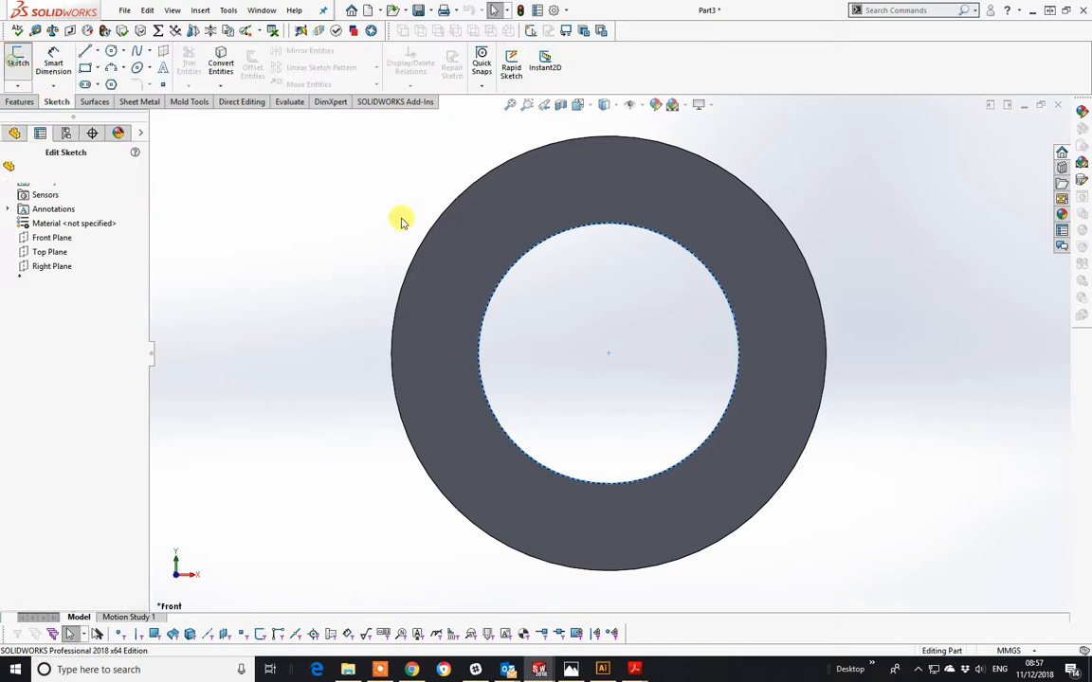
left_click(785, 318)
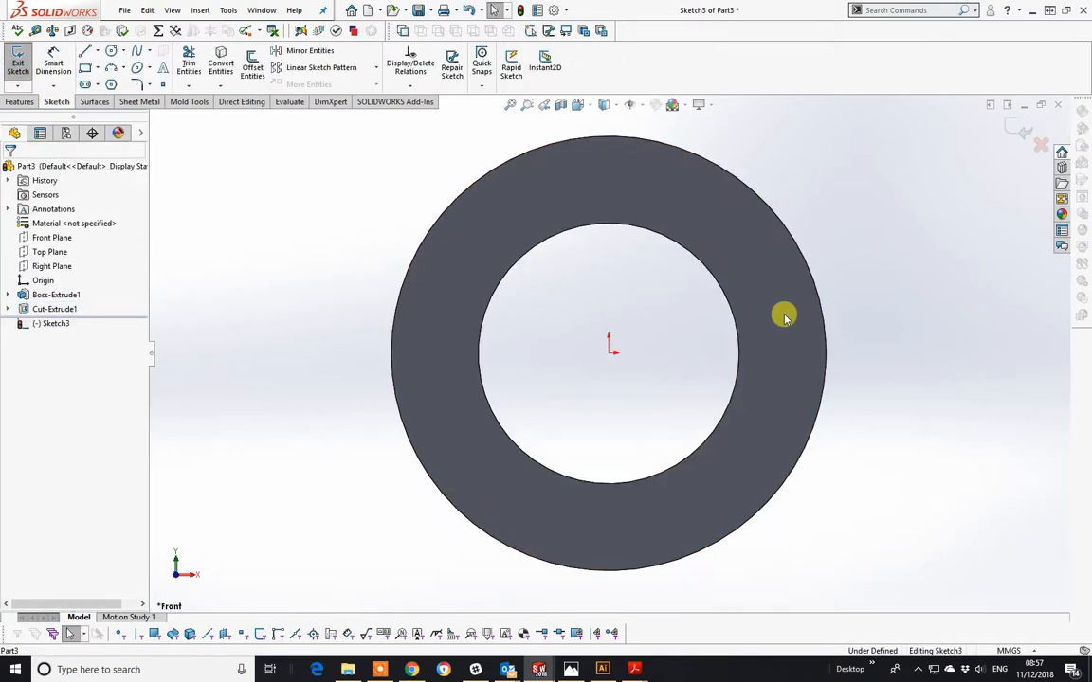
- Sketch a horizontal construction centreline about 4.27 mm long from the origin outward past the ring's outer edge
left_click(95, 54)
left_click(87, 81)
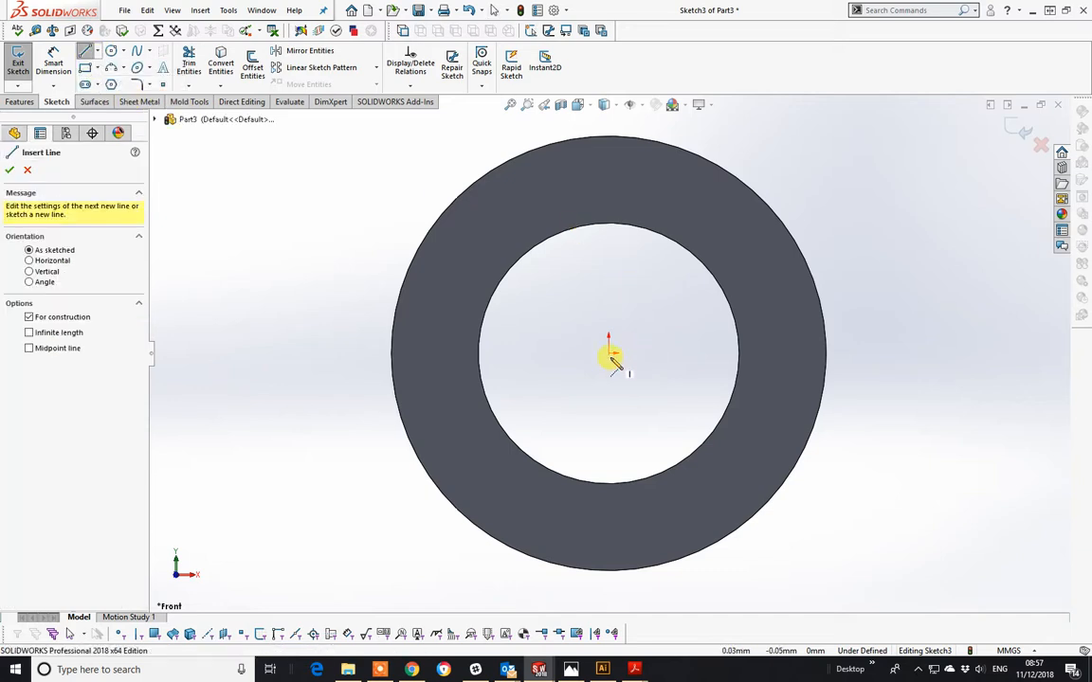
left_click(609, 353)
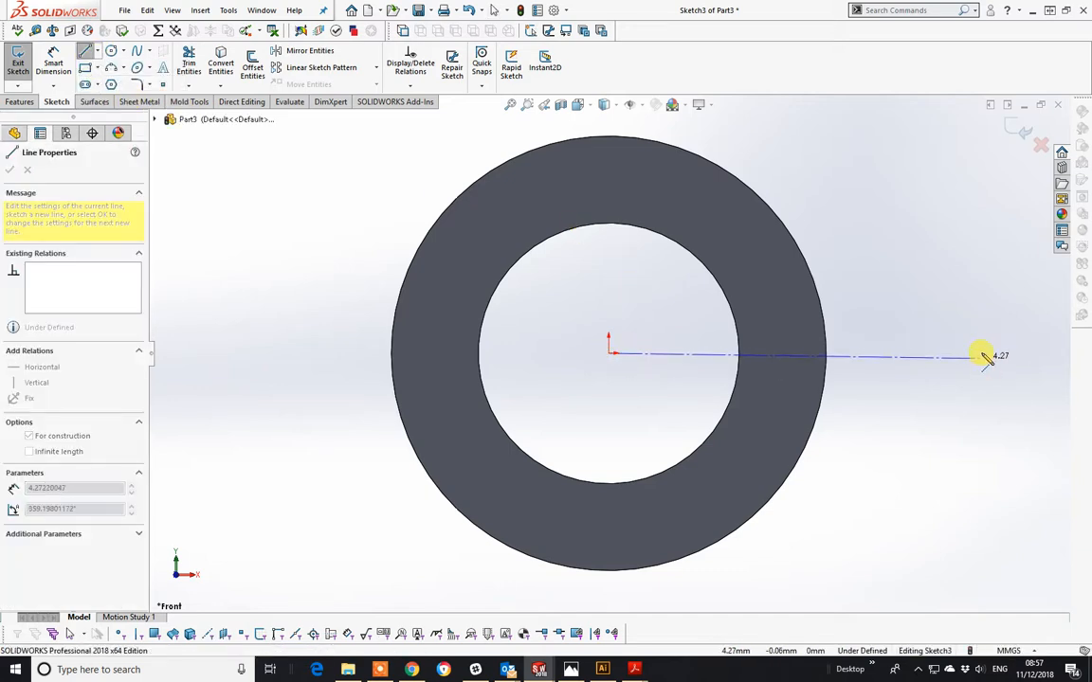
left_click(983, 353)
right_click(983, 354)
left_click(959, 360)
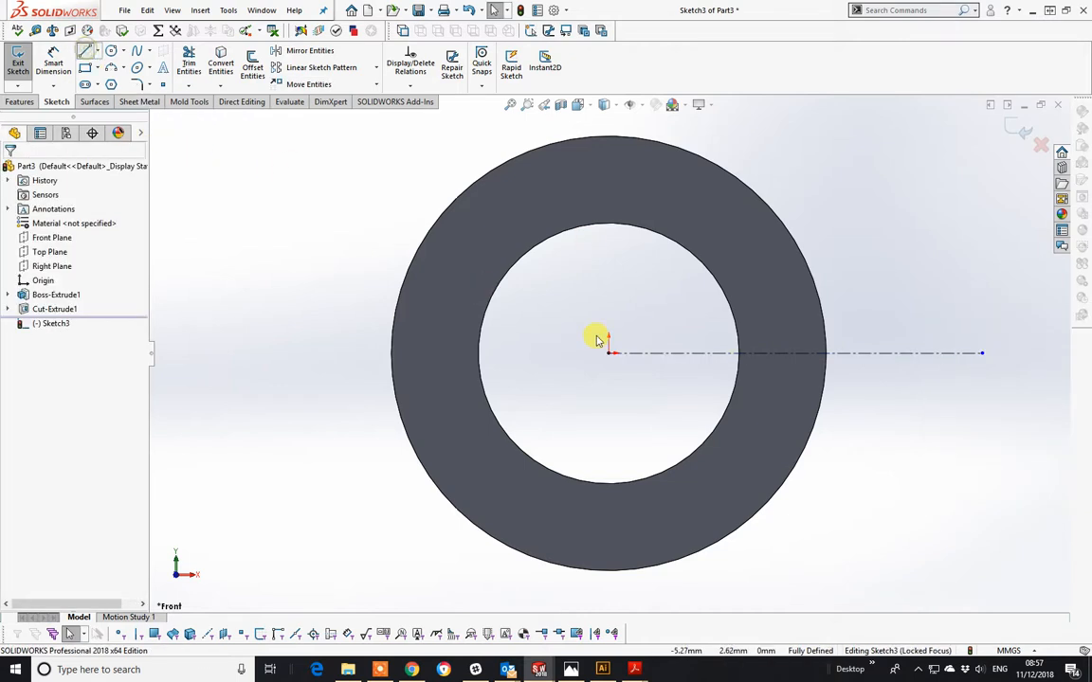
- Sketch two aligned horizontal lines about 2.88 mm long across the ring wall, one above and one below the centreline
left_click(669, 286)
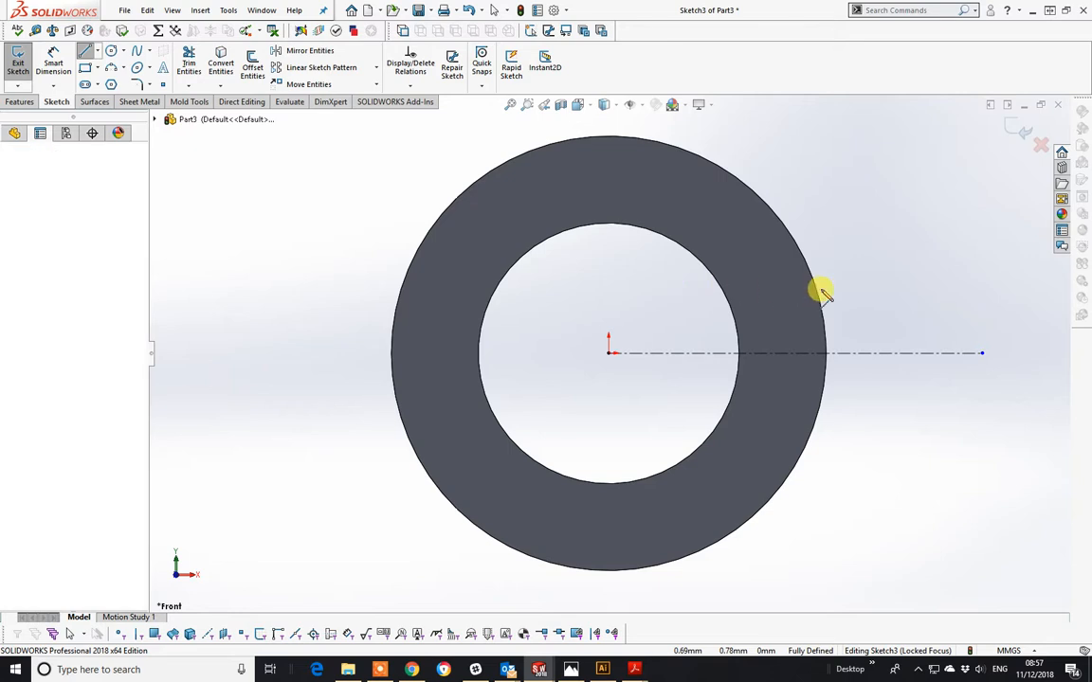
left_click(919, 285)
right_click(924, 289)
left_click(938, 293)
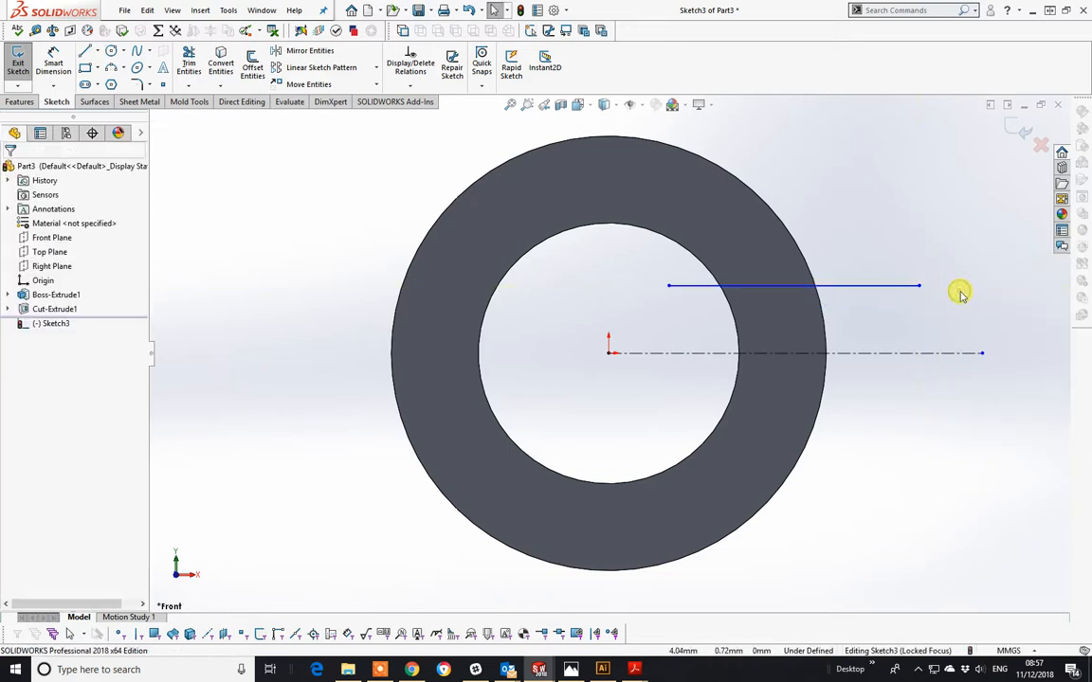
left_click(86, 51)
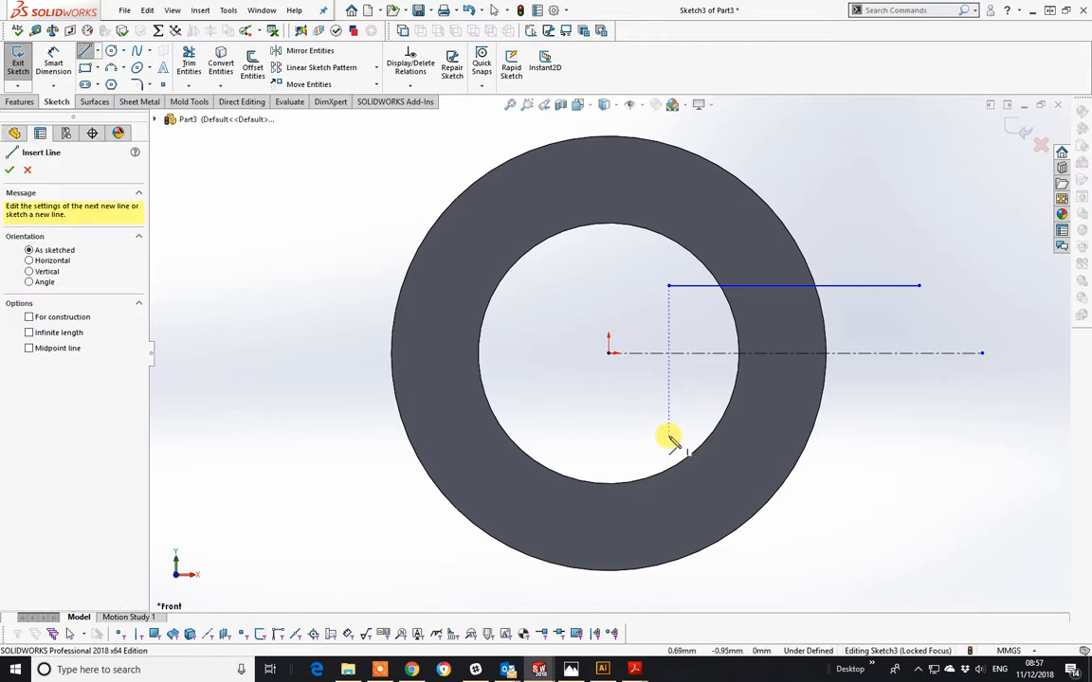
left_click(669, 436)
left_click(919, 436)
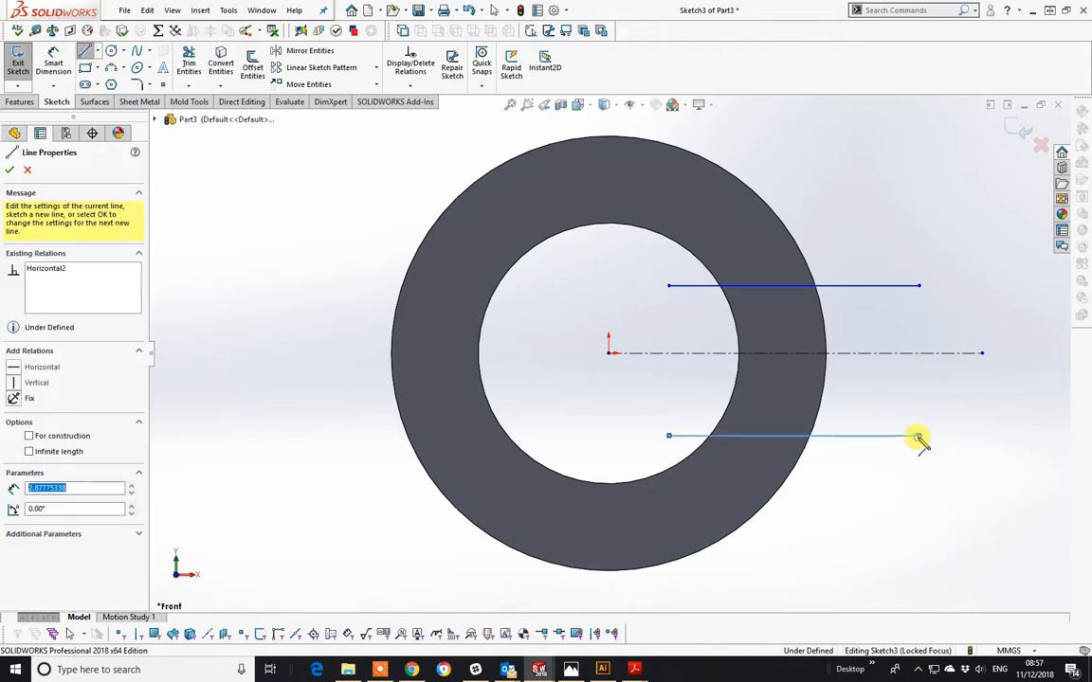
right_click(919, 438)
left_click(952, 447)
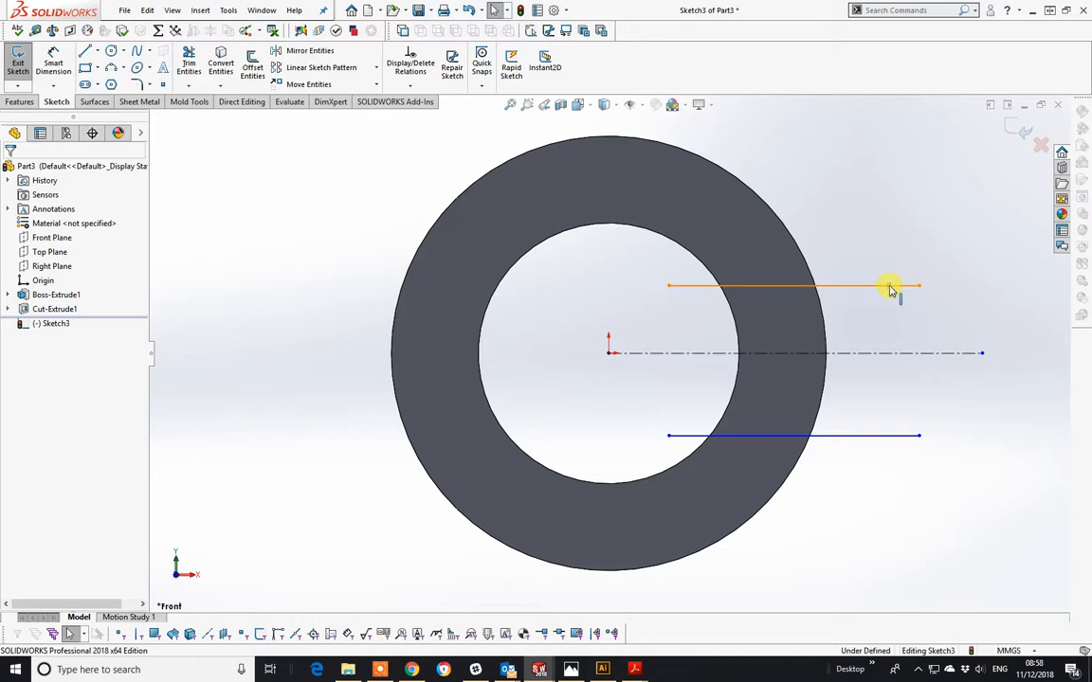
- Make the two horizontal lines symmetric about the construction centreline
left_click(891, 286)
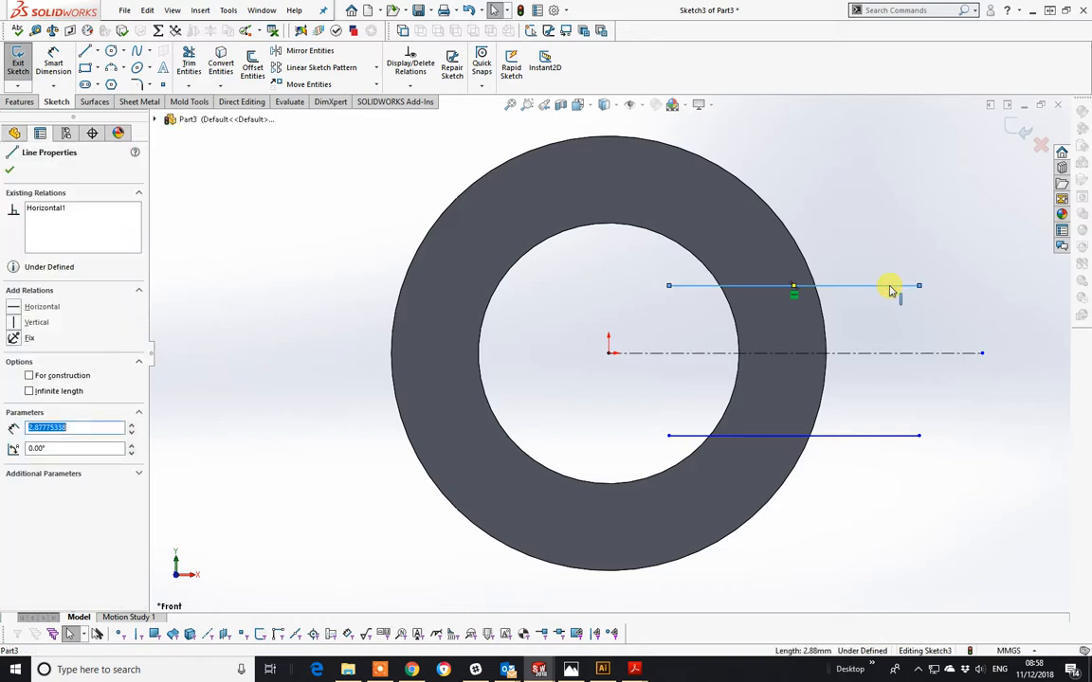
left_click(905, 358, "ctrl")
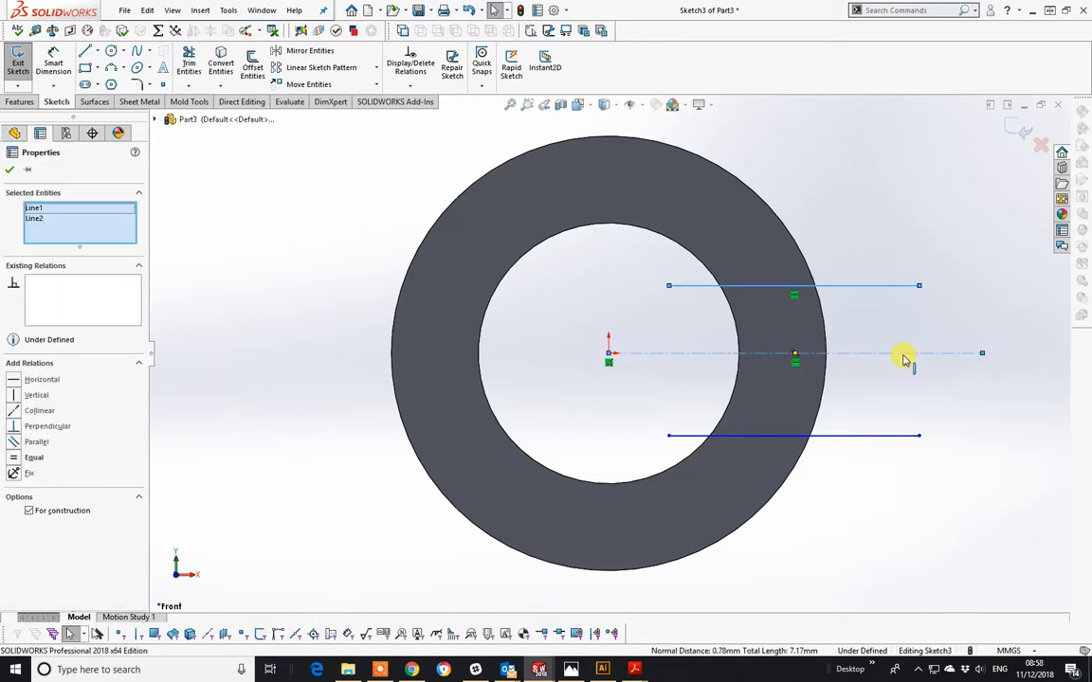
left_click(891, 436, "ctrl")
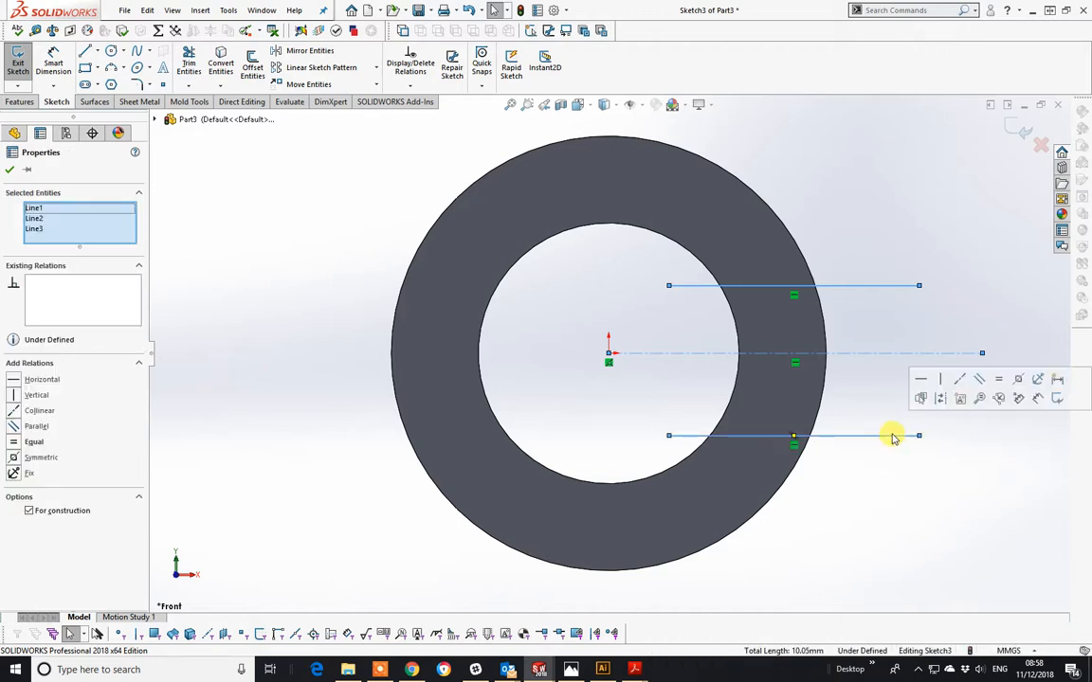
left_click(1017, 380)
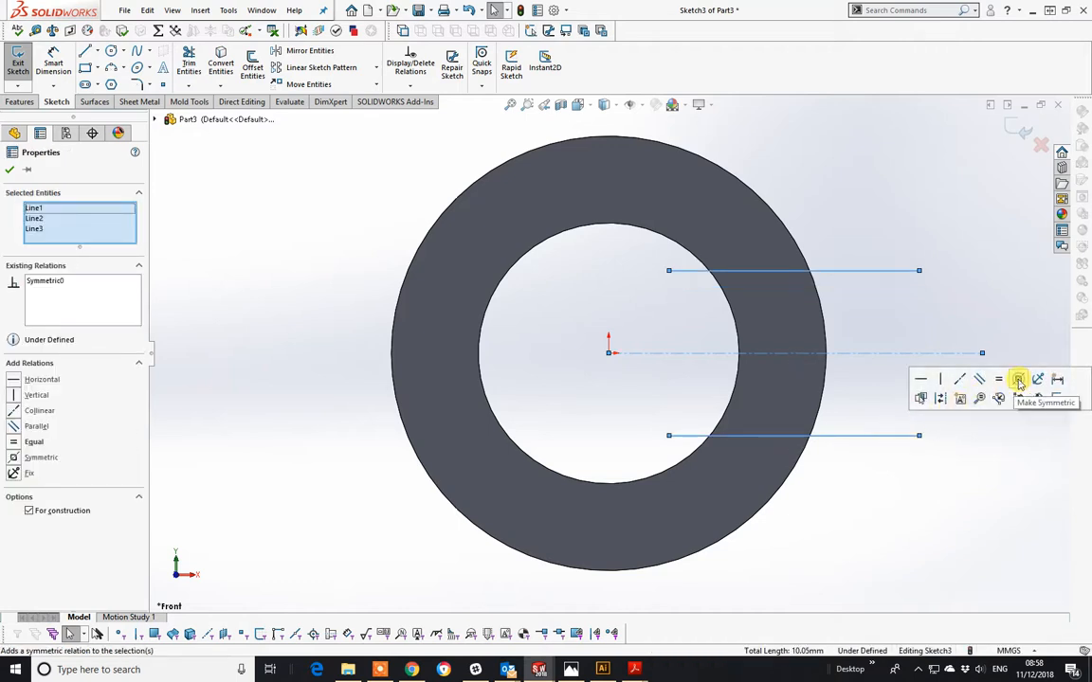
- Close the profile into a rectangle with vertical lines about 1.9 mm long joining both pairs of line endpoints
left_click(85, 50)
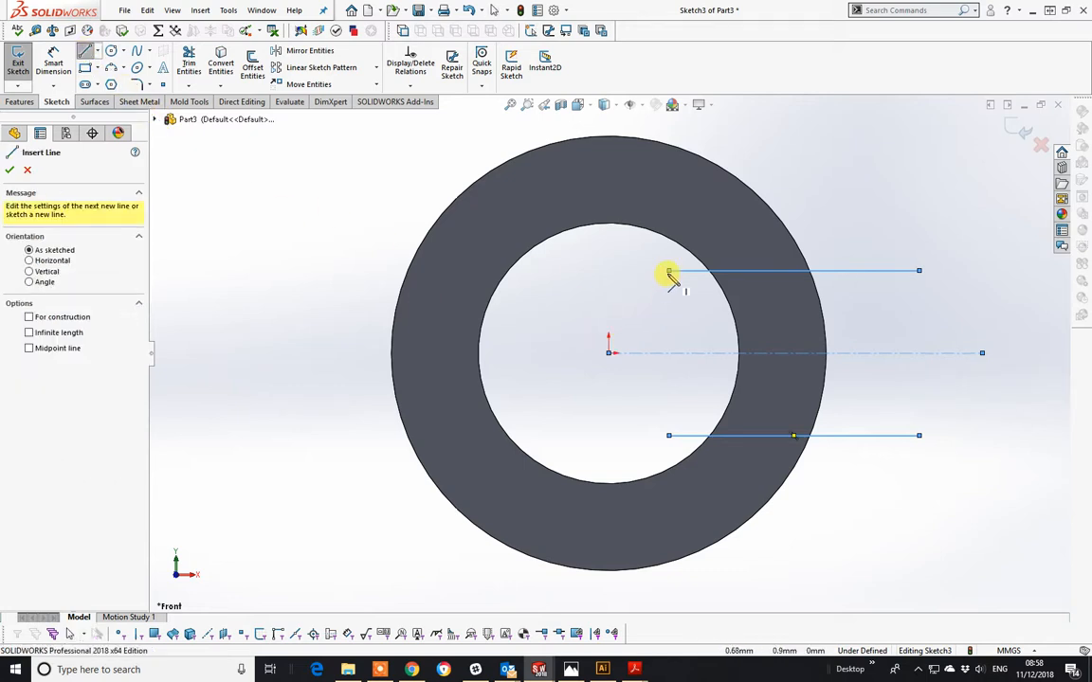
left_click_drag(668, 273, 669, 436)
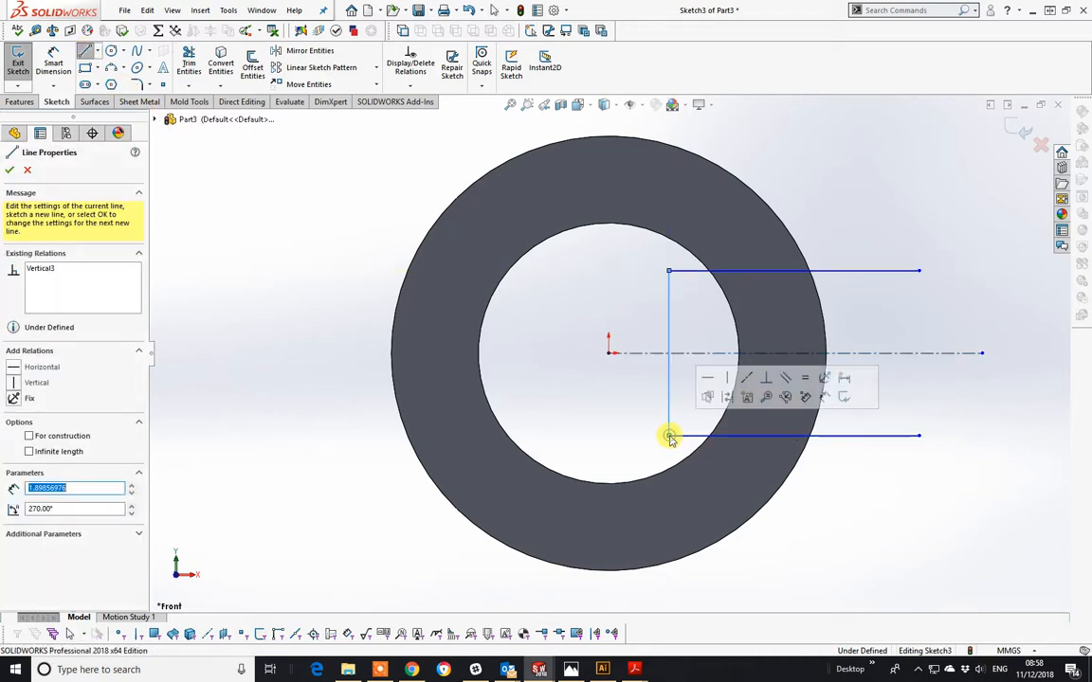
right_click(669, 437)
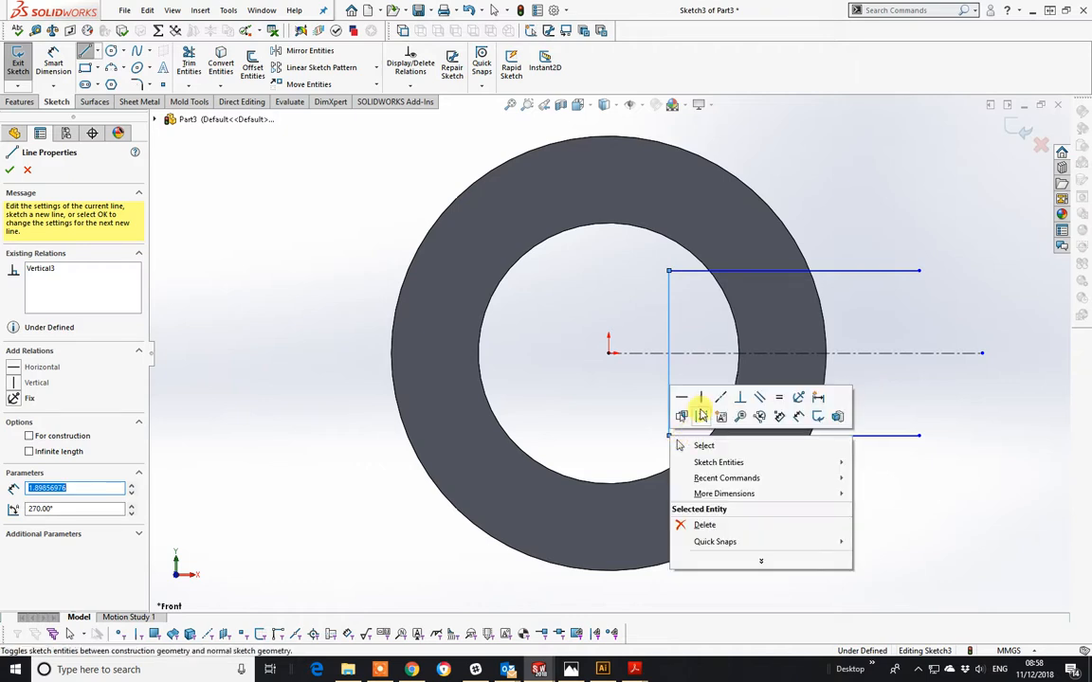
left_click(704, 402)
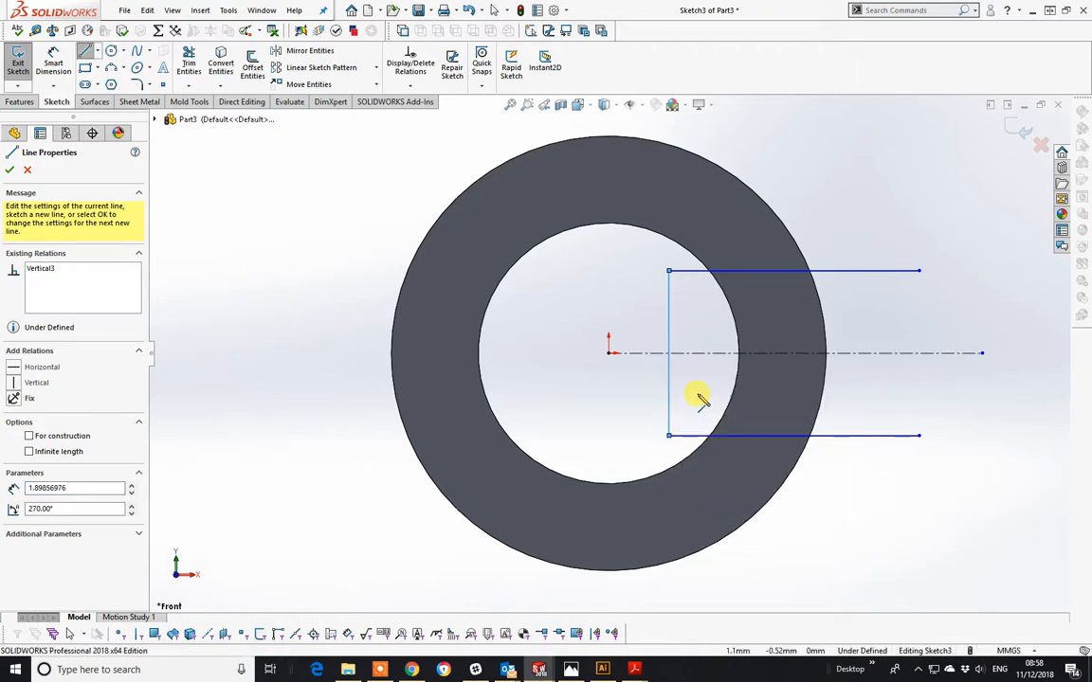
mouse_move(919, 273)
left_mouse_down()
mouse_move(929, 439)
mouse_move(919, 436)
left_mouse_up()
right_click(919, 438)
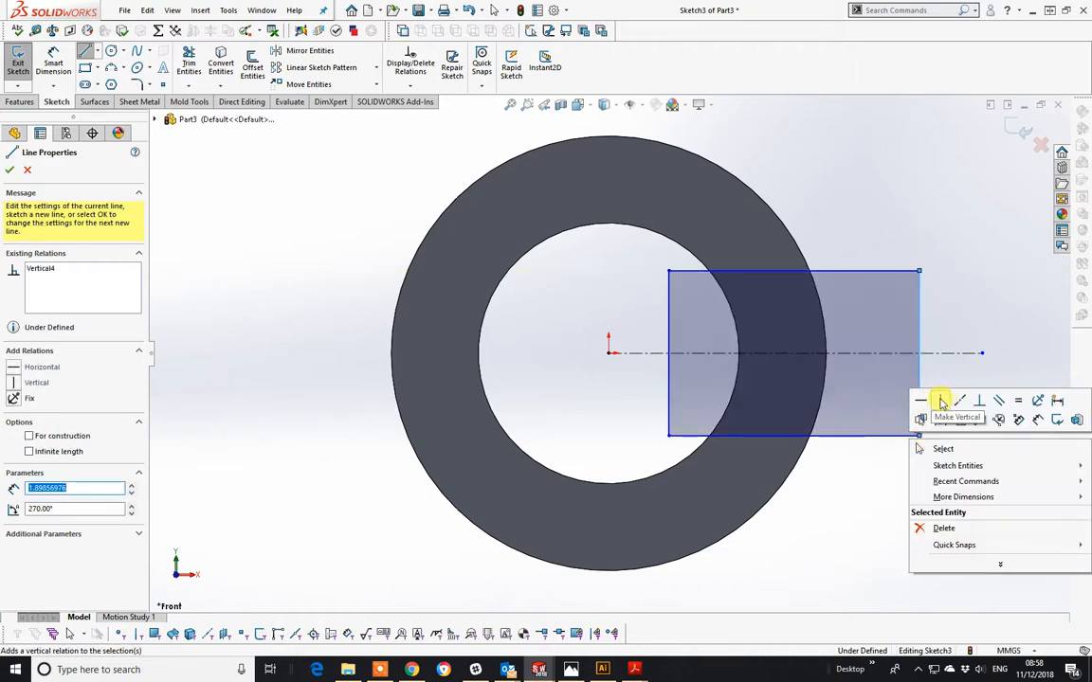
left_click(941, 402)
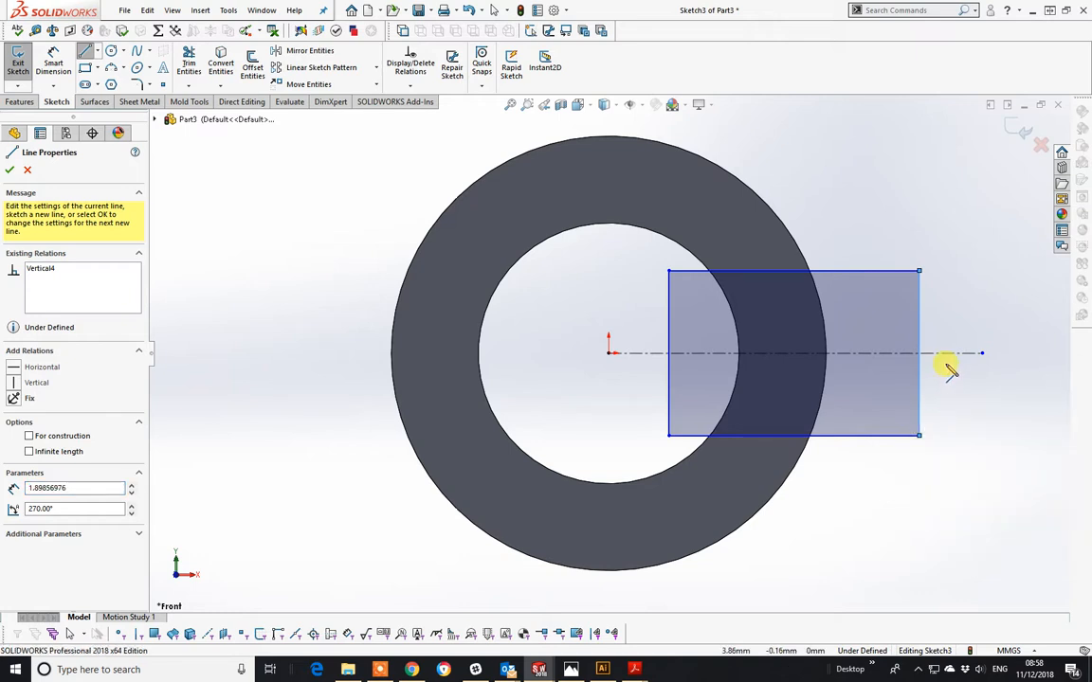
key("Escape")
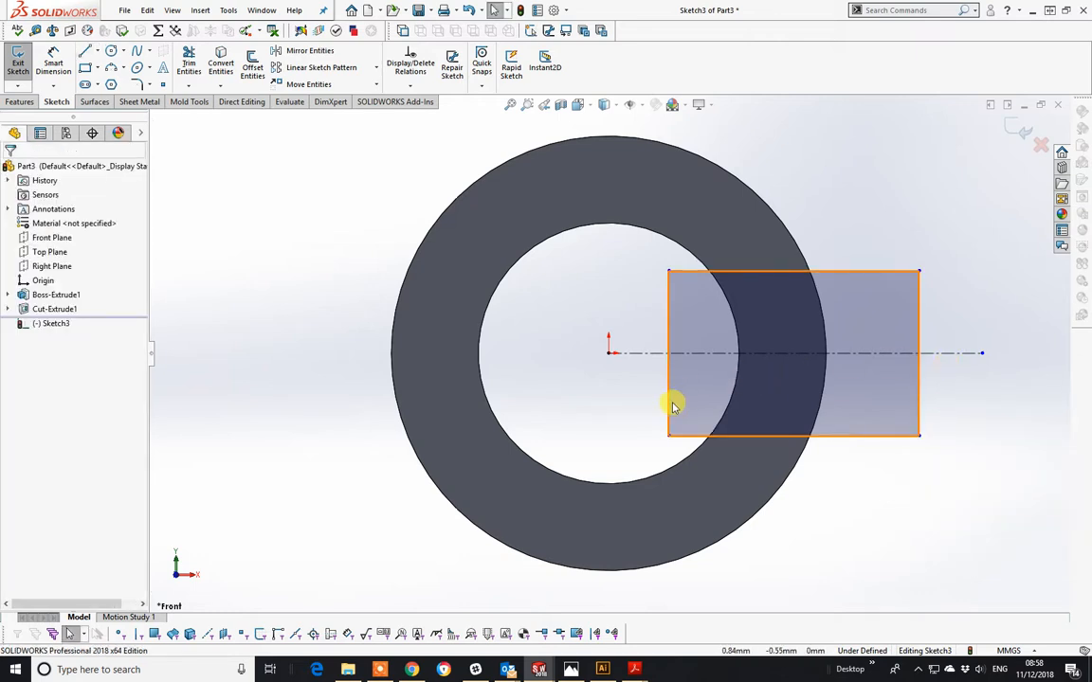
- Make the rectangle's inner vertical line coincident with the origin
left_click(668, 395)
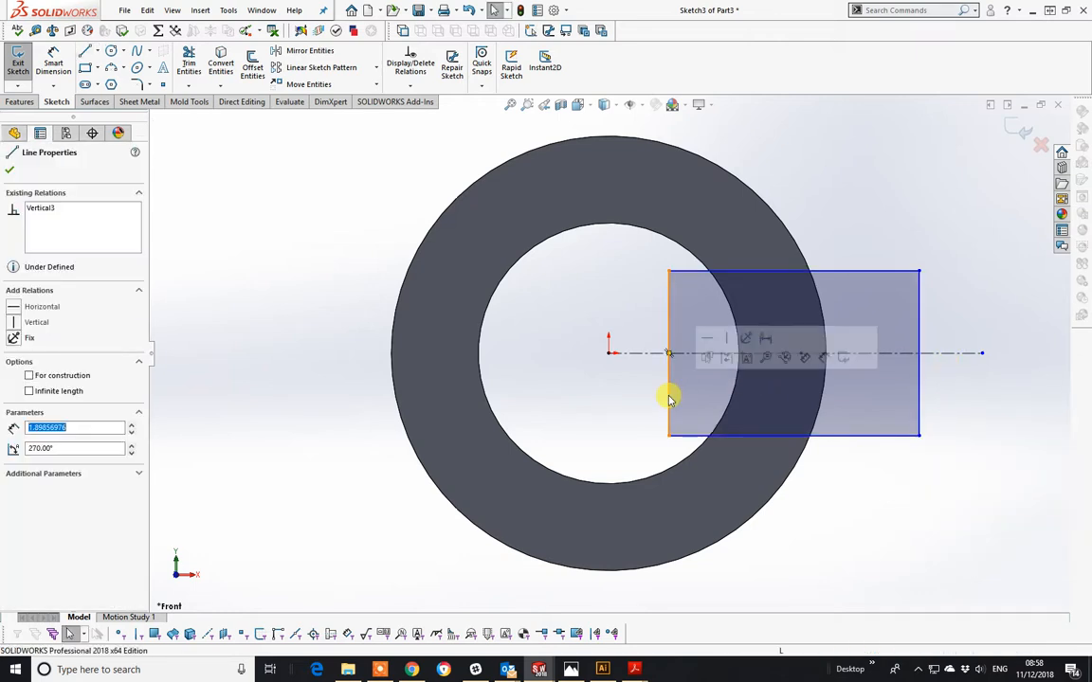
left_click(610, 356, "ctrl")
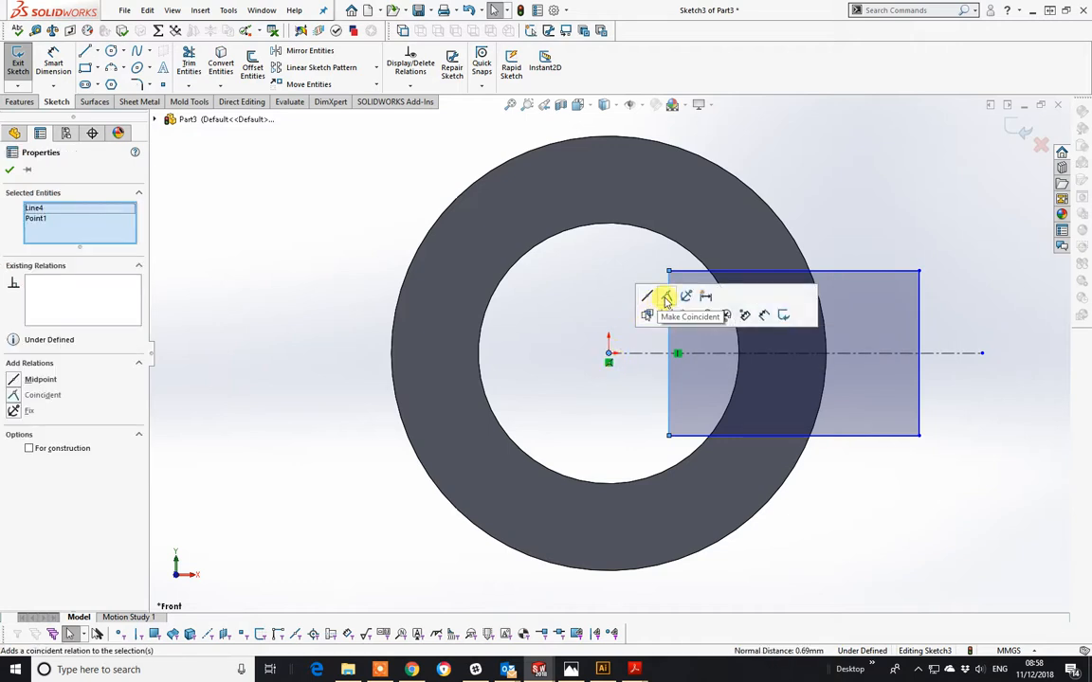
left_click(649, 295)
left_click(947, 457)
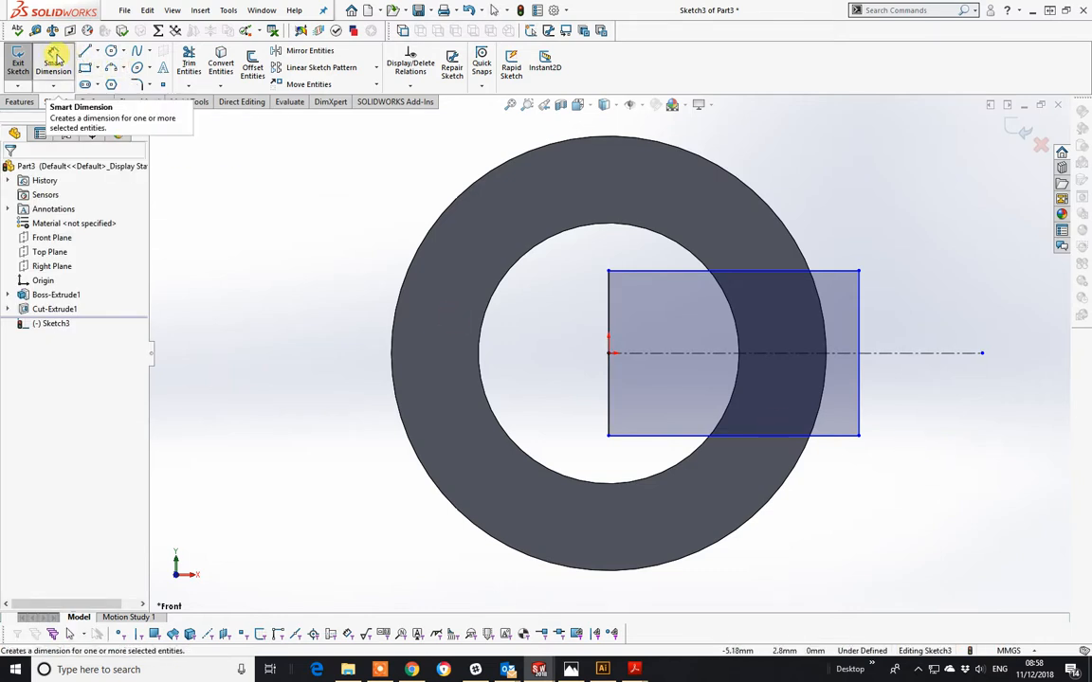
- Dimension the distance between the rectangle's two horizontal lines and set it to 2.5 mm
left_click(54, 61)
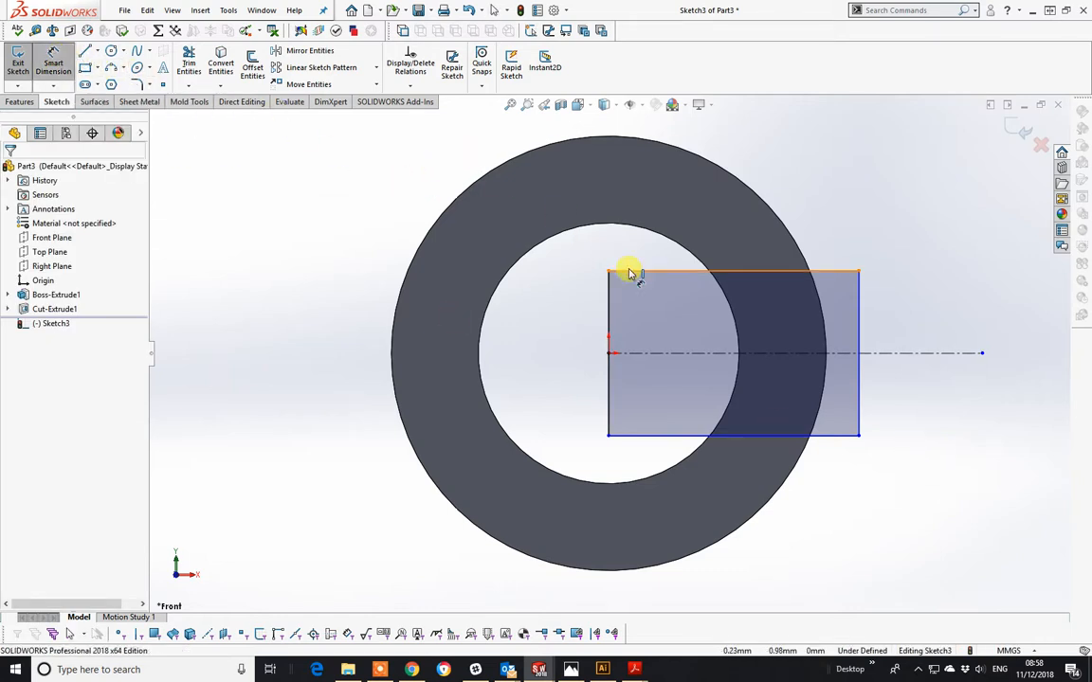
left_click(661, 437)
left_click(666, 438)
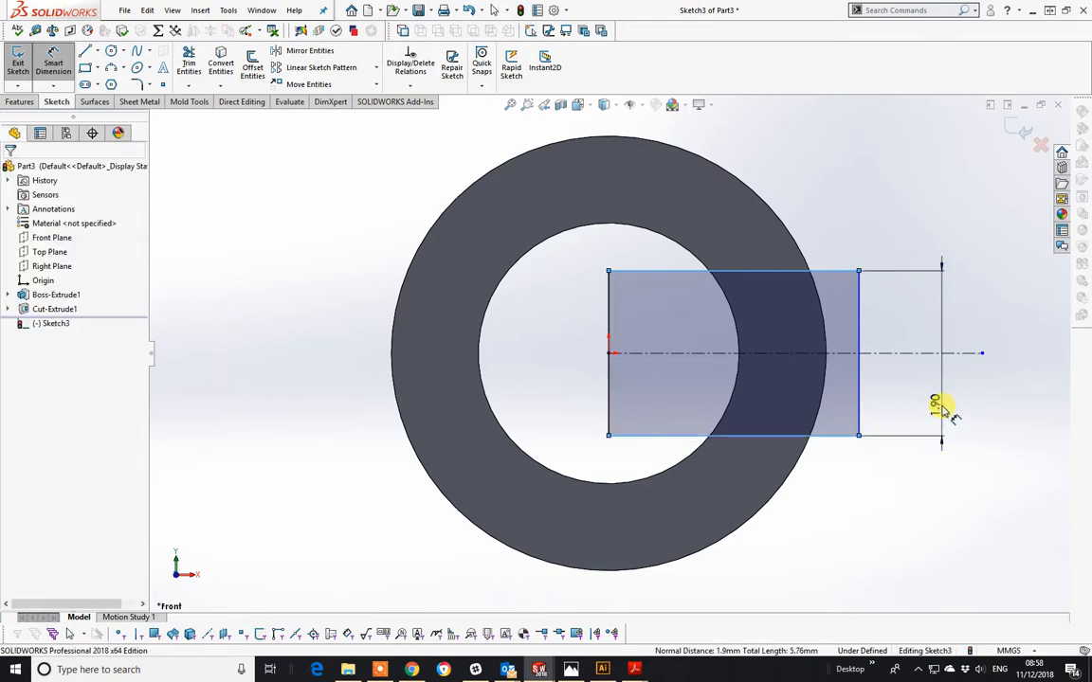
left_click(938, 407)
type("2.5")
key("Return")
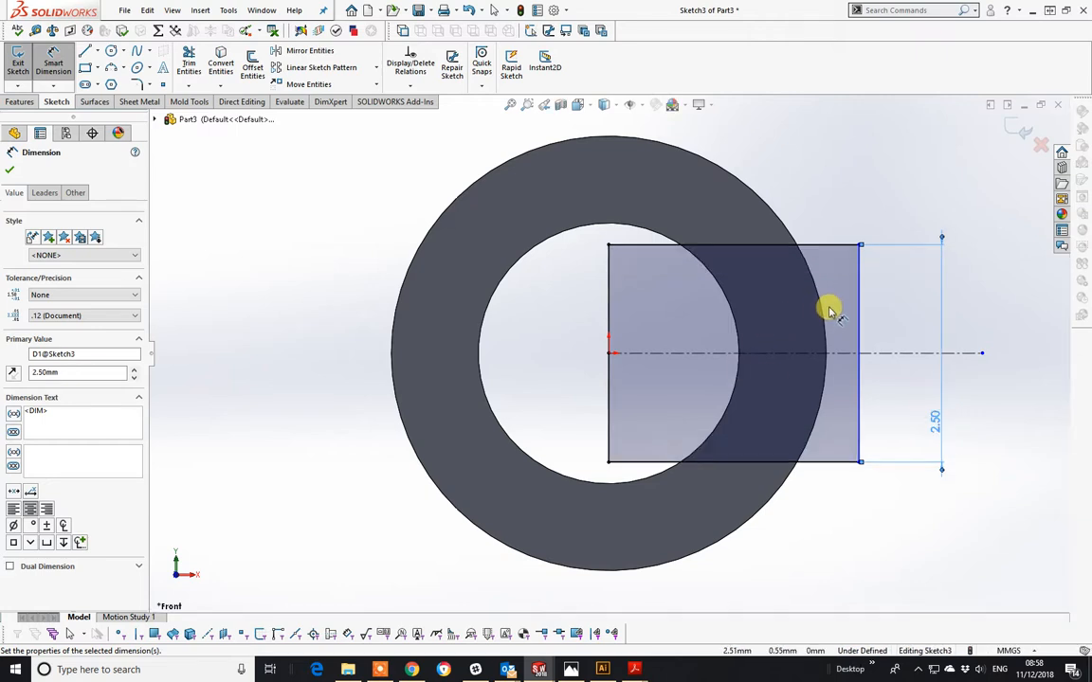
- Dimension the rectangle's width between its vertical lines as 3 mm and exit the sketch
left_click(611, 329)
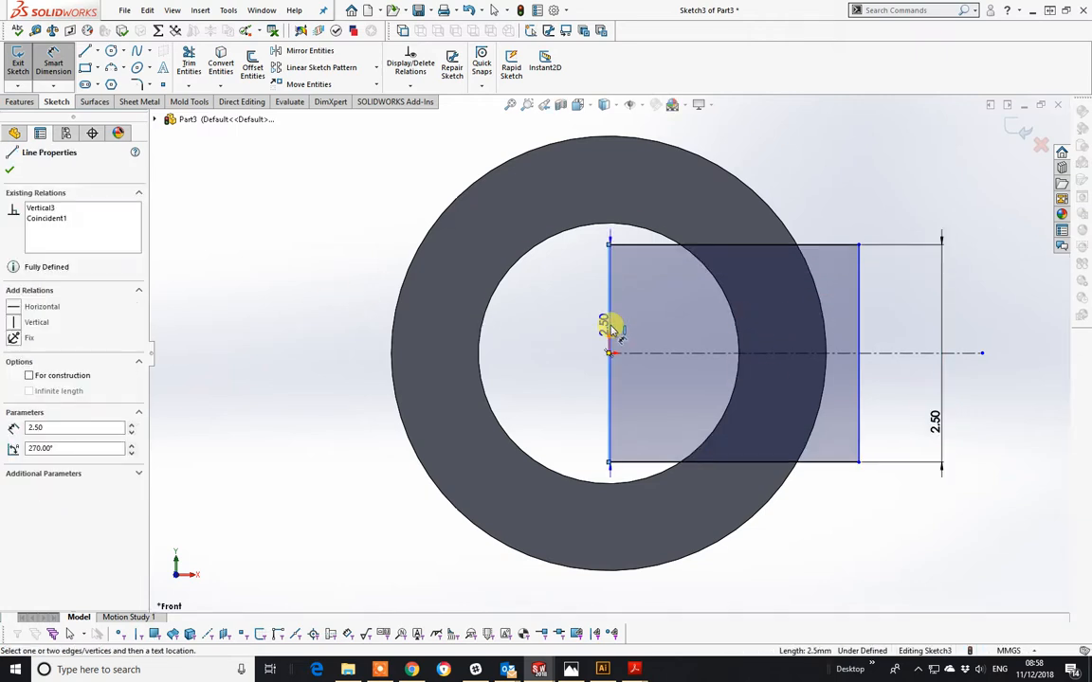
left_click(860, 327)
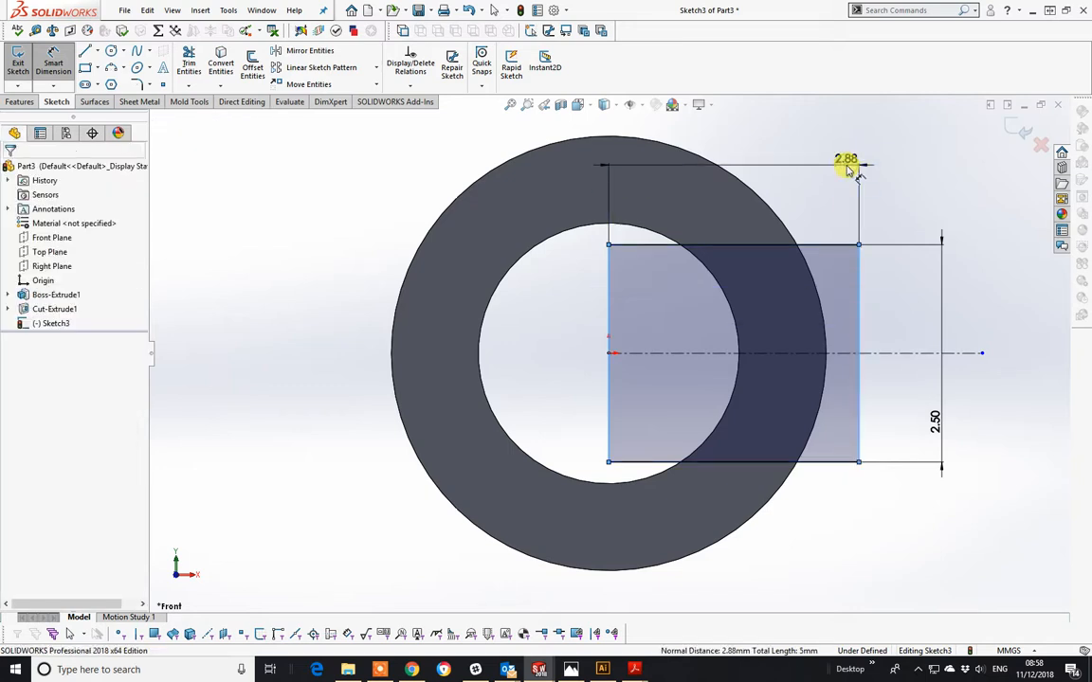
left_click(847, 166)
key("Return")
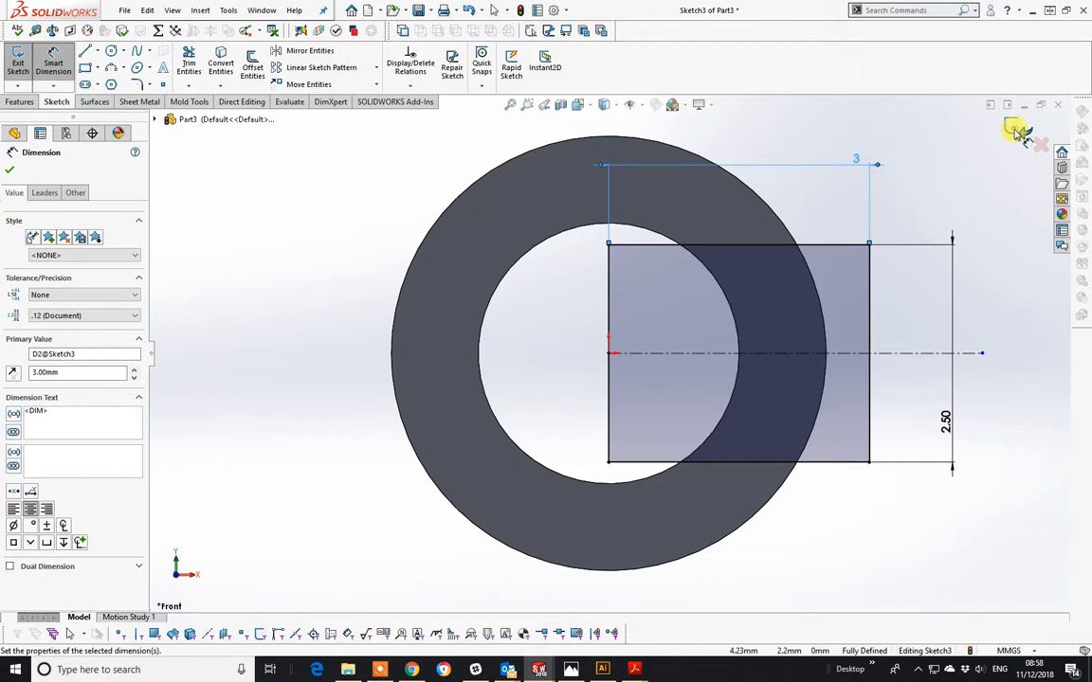
left_click(1017, 132)
left_click(1012, 132)
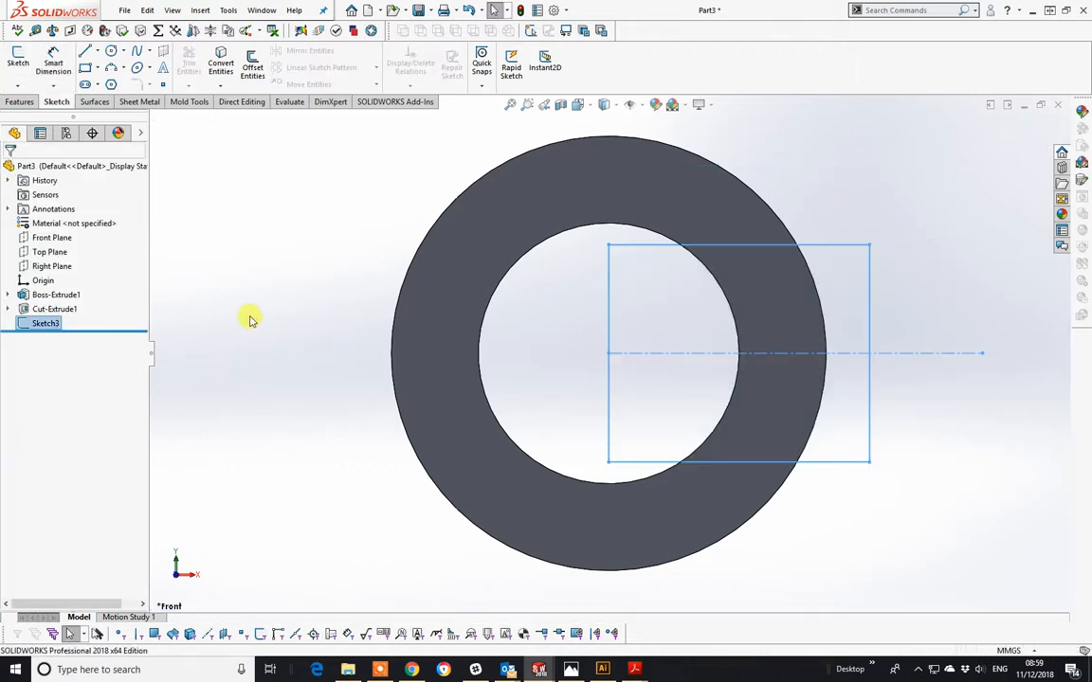
- Cut the rectangle along the cylinder's full length with an Extruded Cut using the Through All end condition
left_click(18, 104)
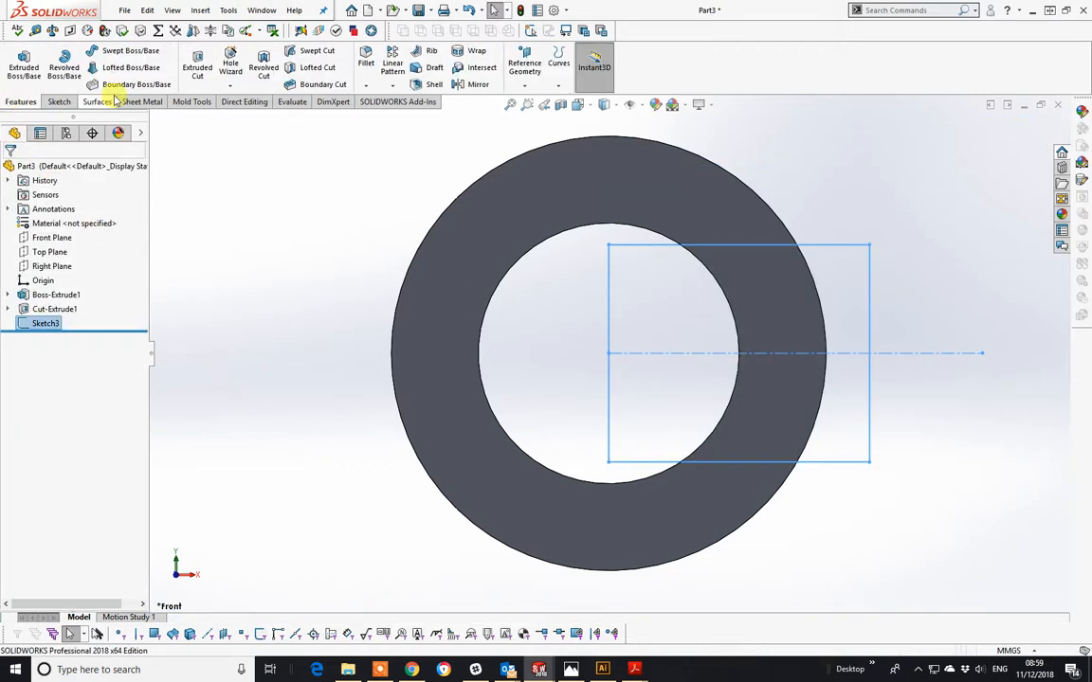
left_click(198, 70)
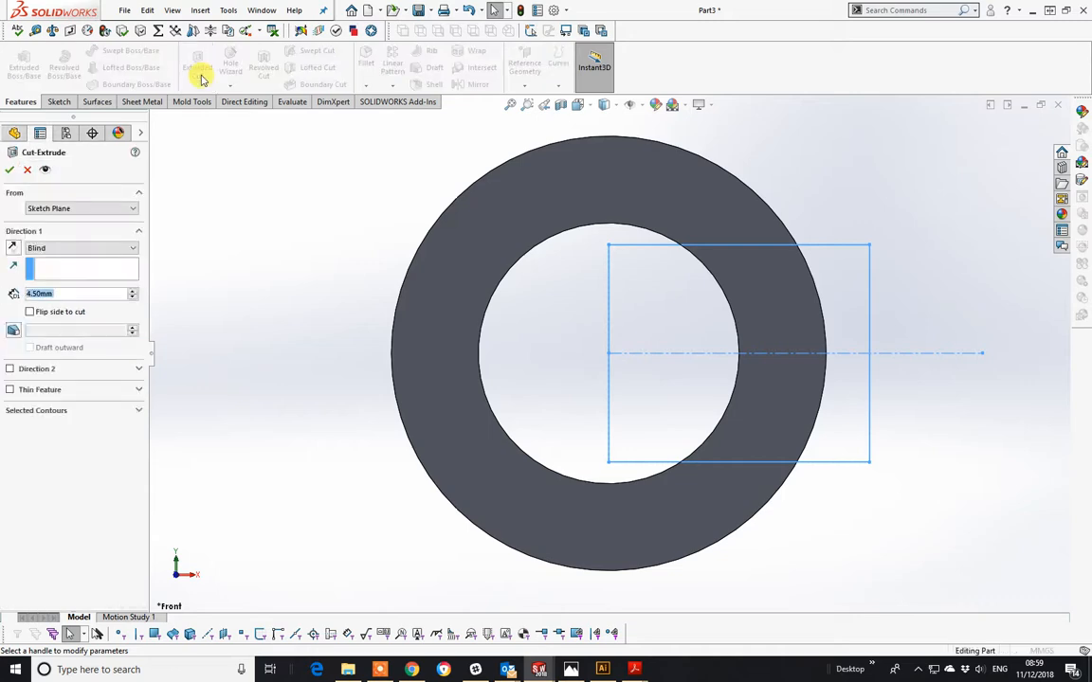
middle_click_drag(808, 446, 753, 244)
left_click(103, 247)
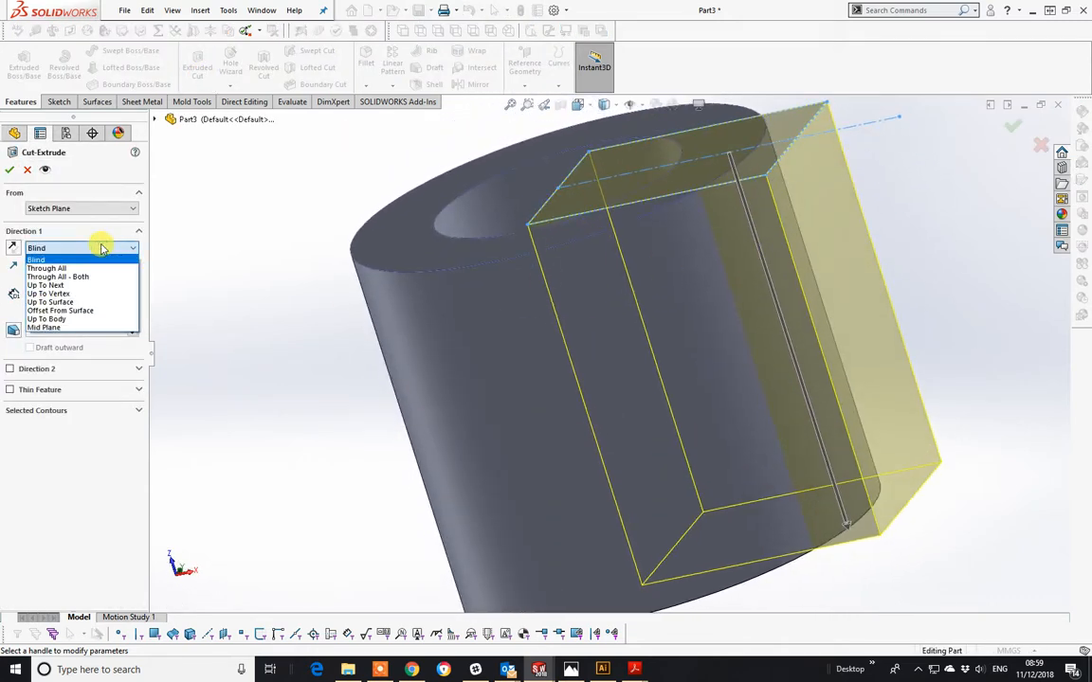
left_click(99, 270)
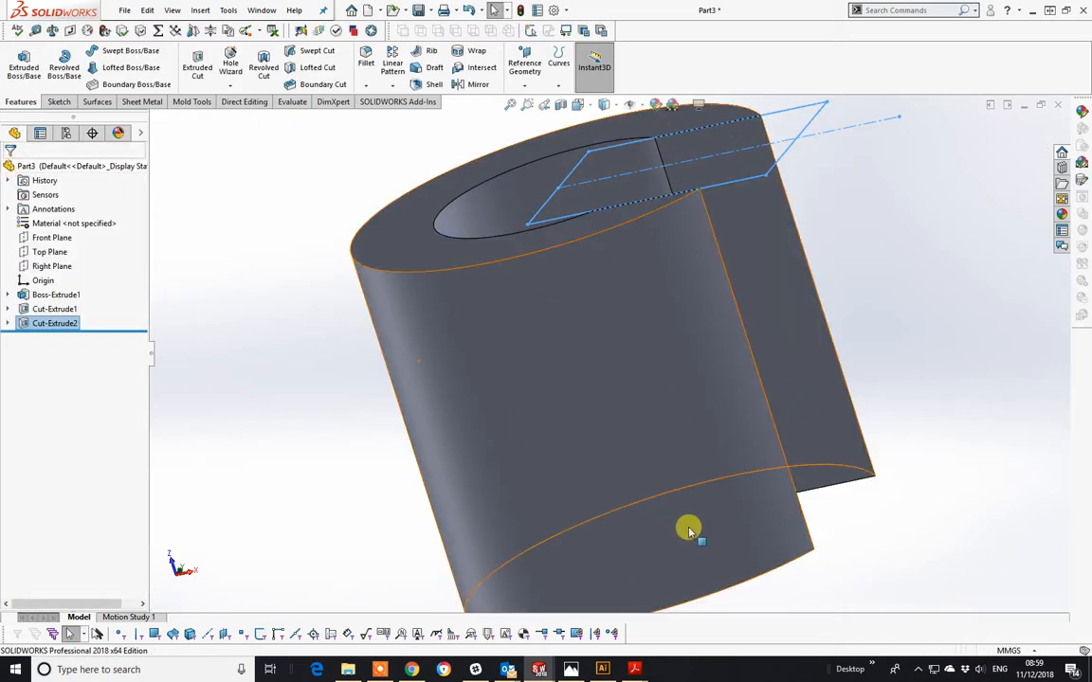
scroll(689, 530, "up", 4)
middle_click_drag(743, 504, 763, 658)
mouse_move(773, 474)
middle_mouse_down()
mouse_move(779, 512)
mouse_move(804, 517)
middle_mouse_up()
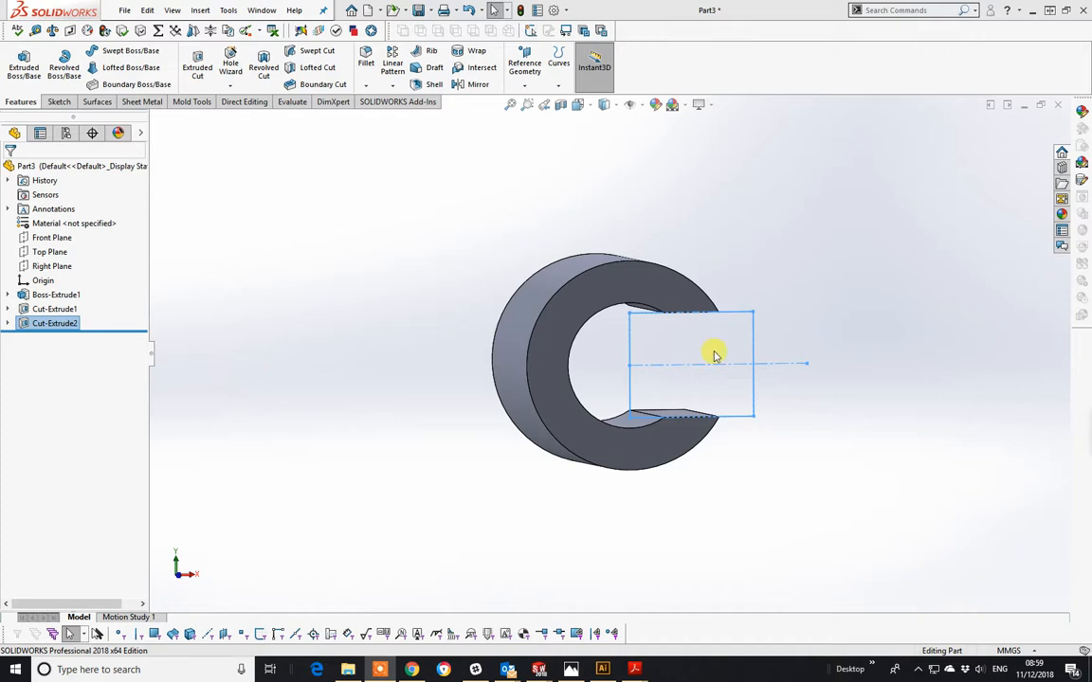
middle_click_drag(716, 355, 731, 288)
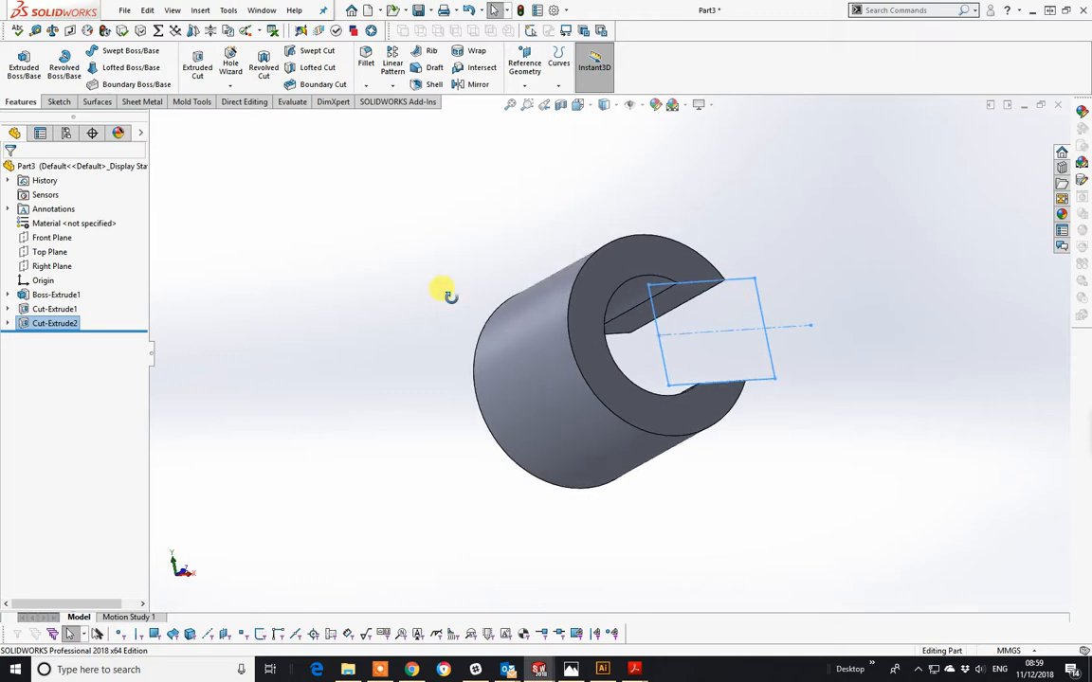
- Show the part in the Bottom view with hidden lines visible
middle_click_drag(448, 292, 439, 295)
key("space")
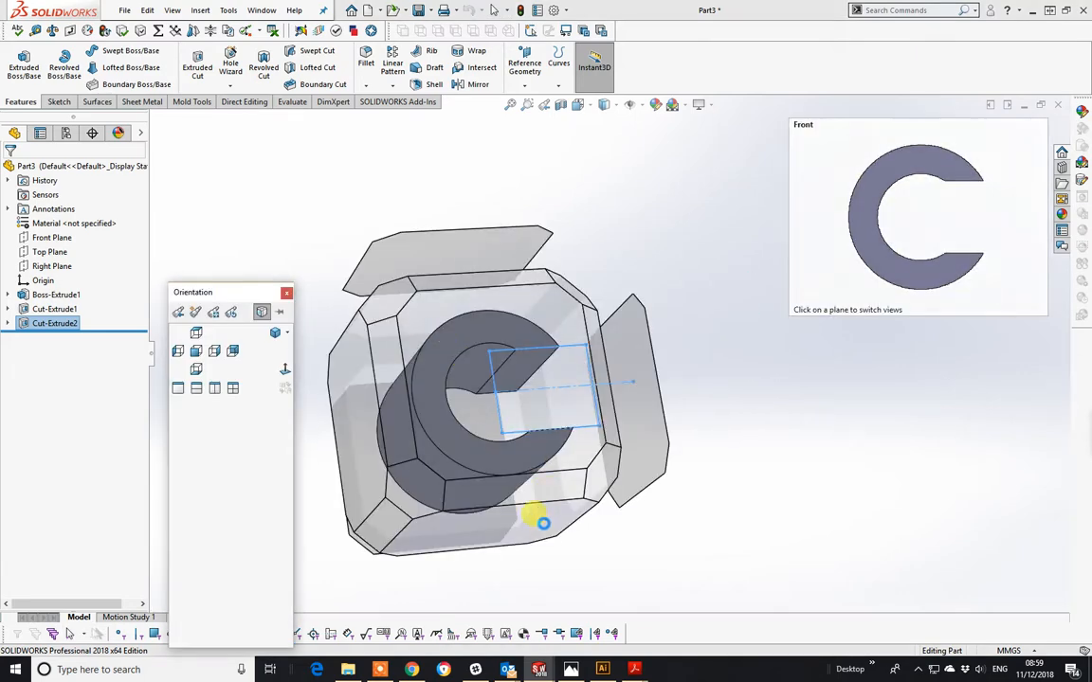
left_click(542, 521)
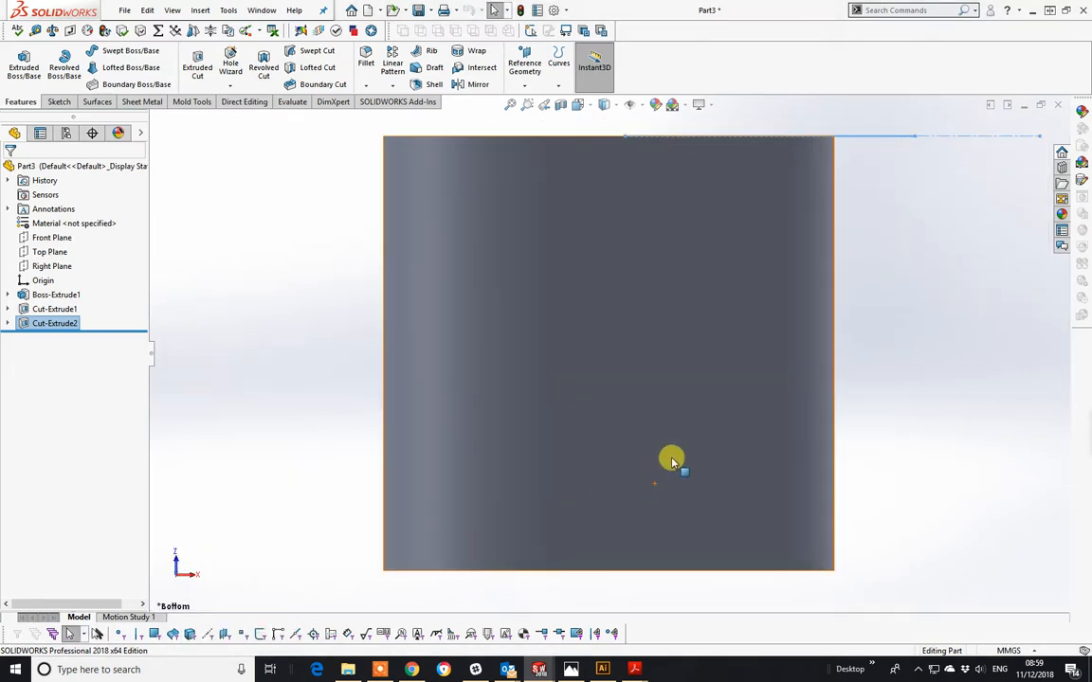
left_click(614, 106)
left_click(614, 163)
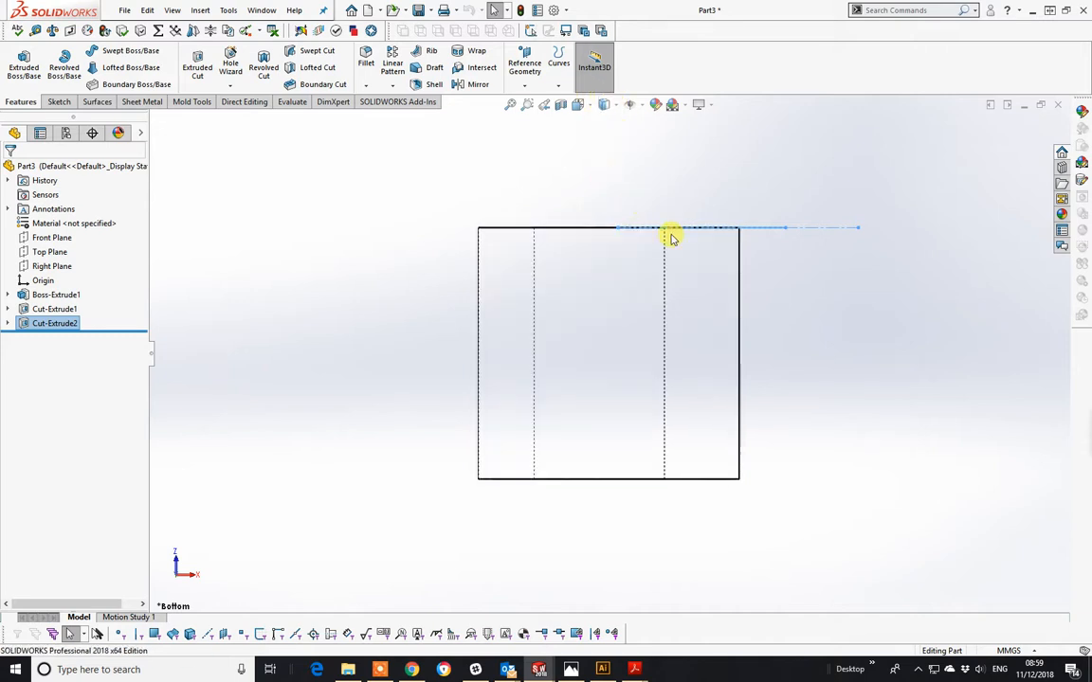
scroll(580, 332, "up", 3)
scroll(456, 331, "down", 2)
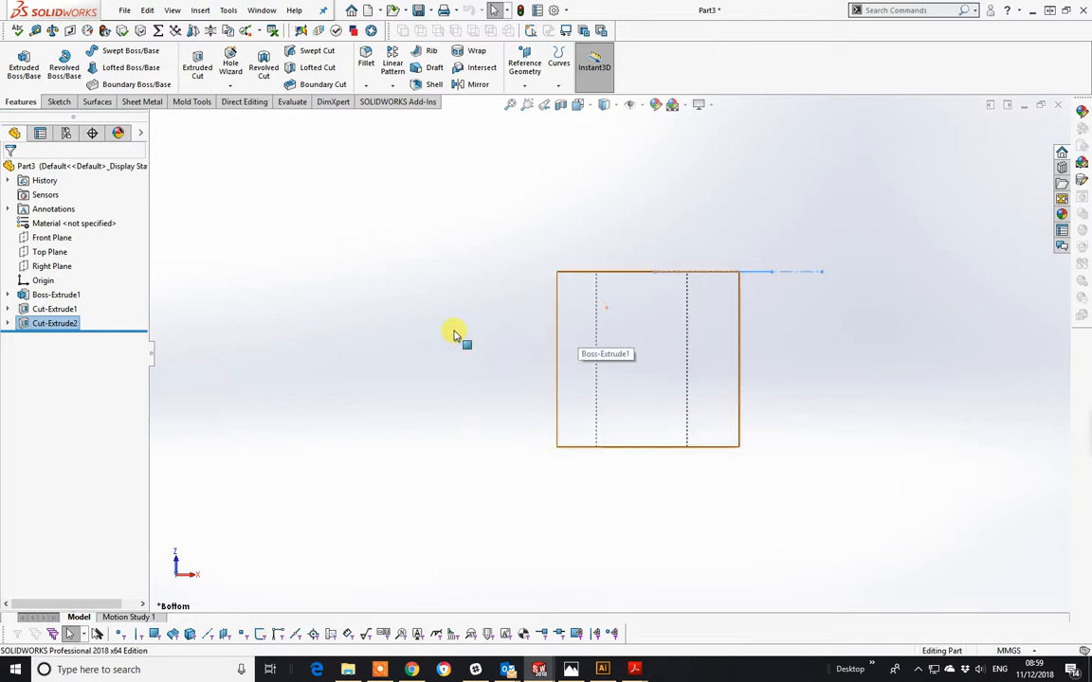
scroll(456, 332, "up", 1)
- Start a new sketch on the Top Plane
left_click(53, 101)
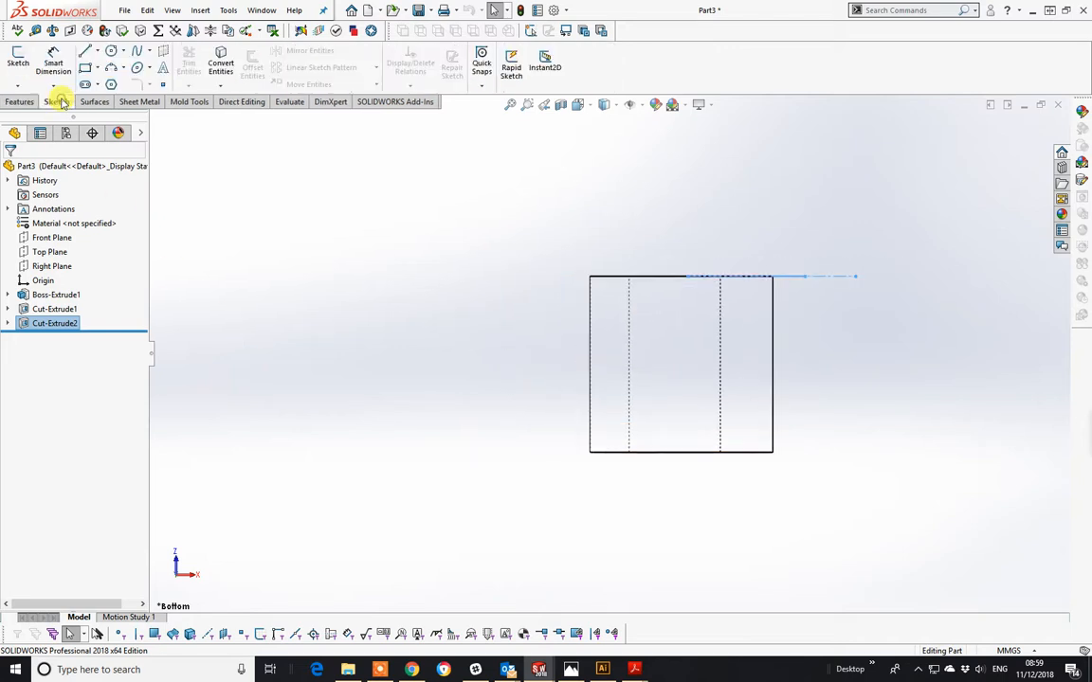
left_click(17, 61)
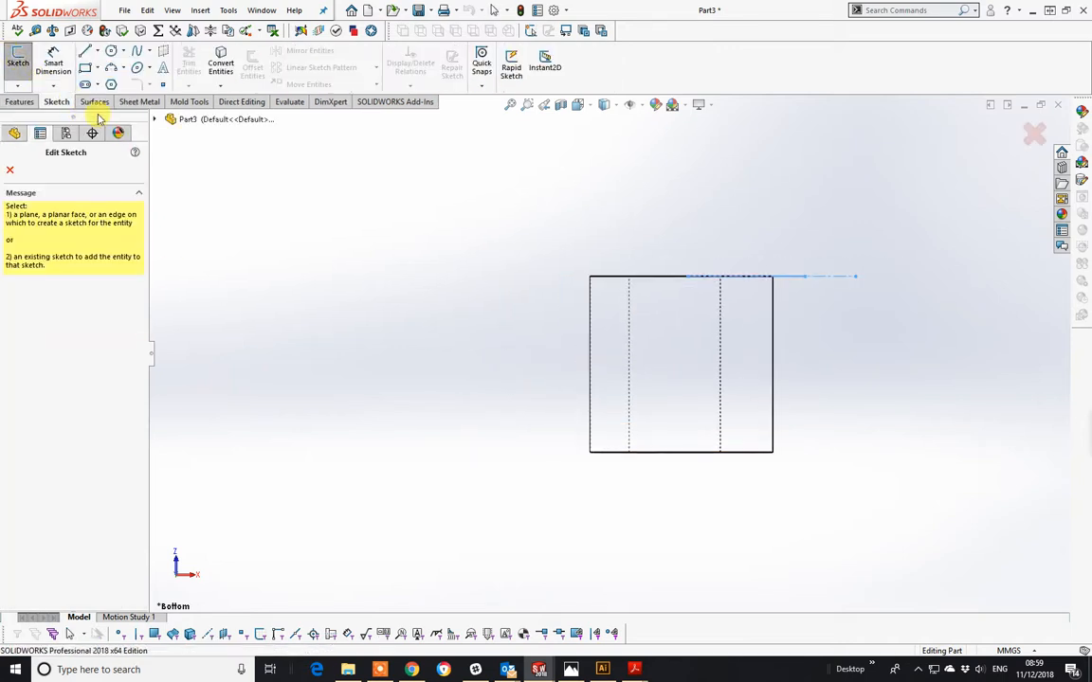
left_click(156, 122)
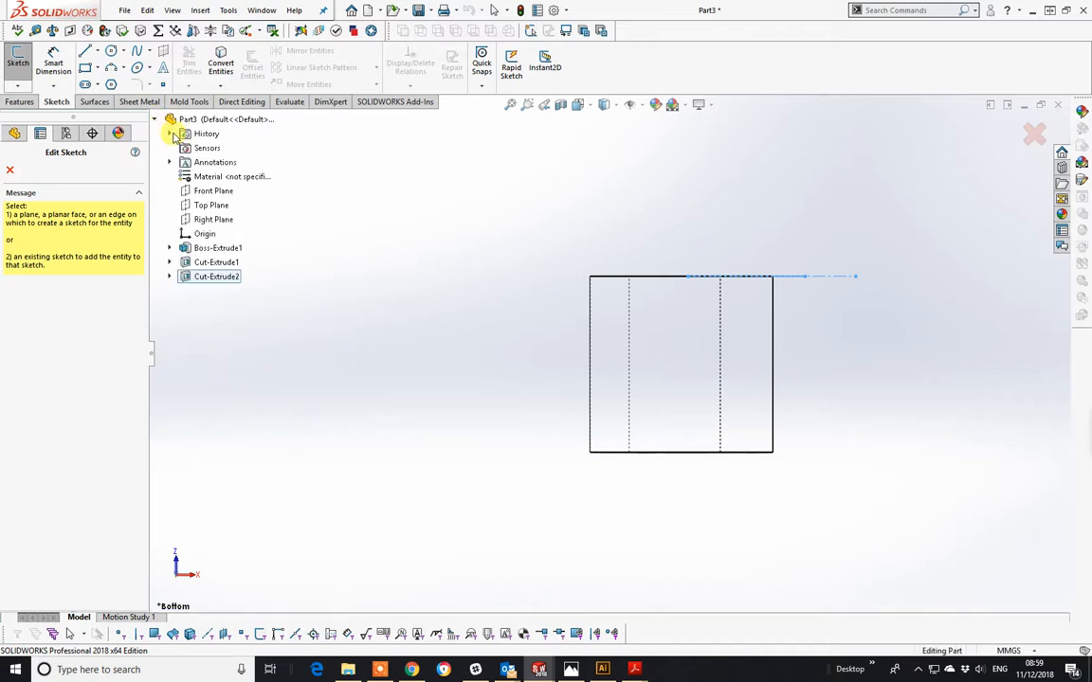
left_click(205, 191)
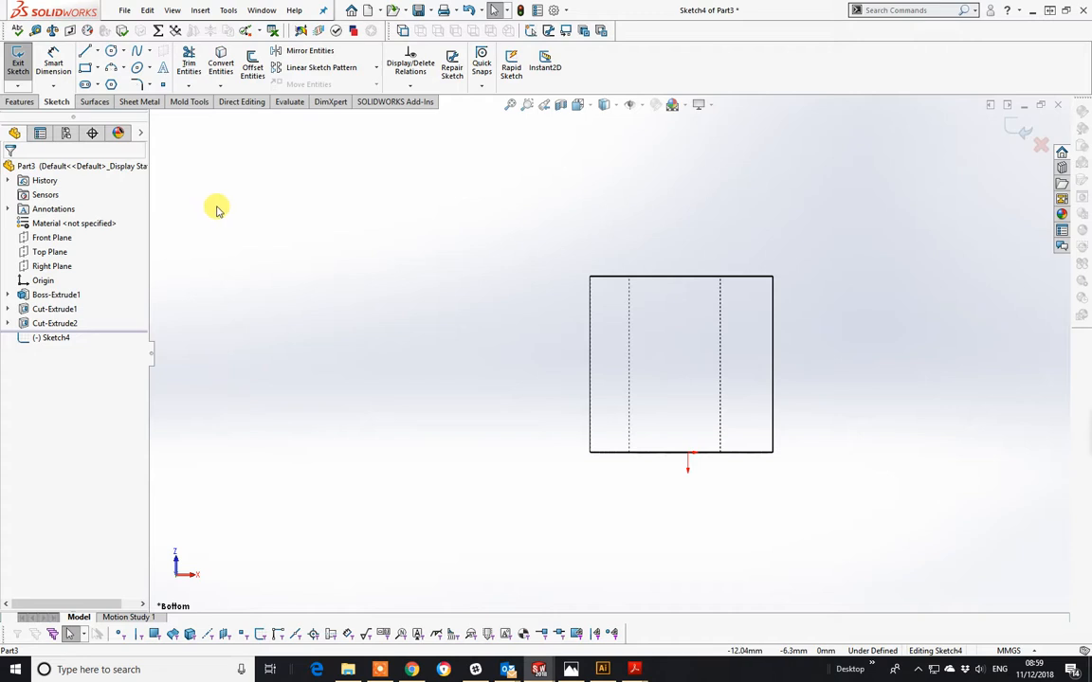
- Draw a slanted centerline about 9.7 mm long from outside the cylinder's left side down into its middle
left_click(97, 50)
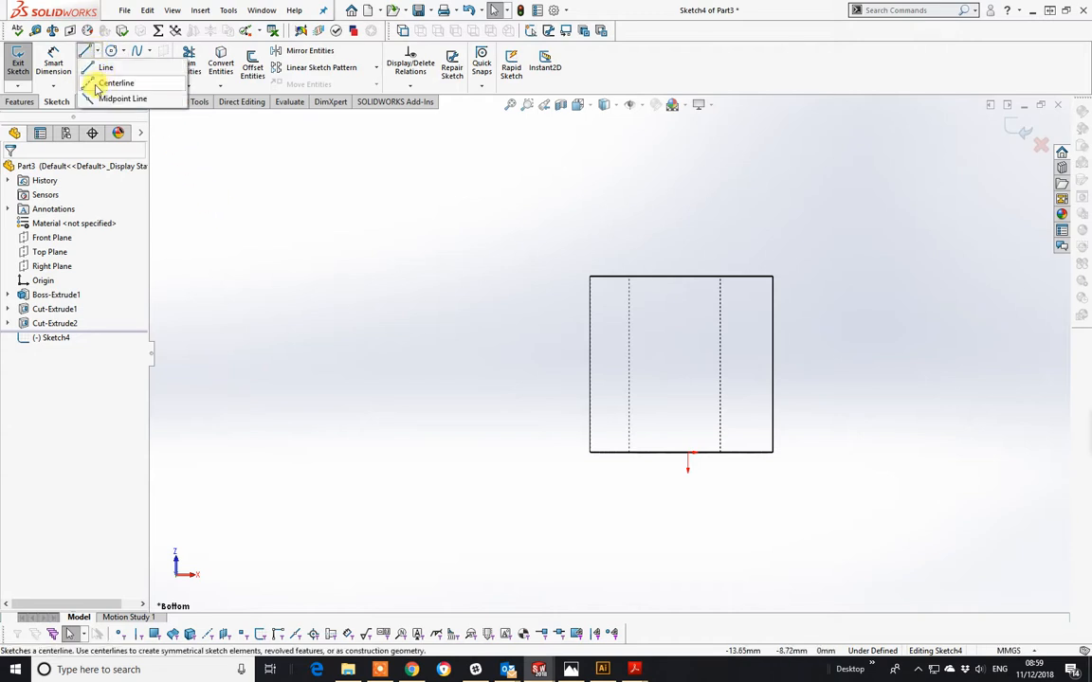
left_click(96, 87)
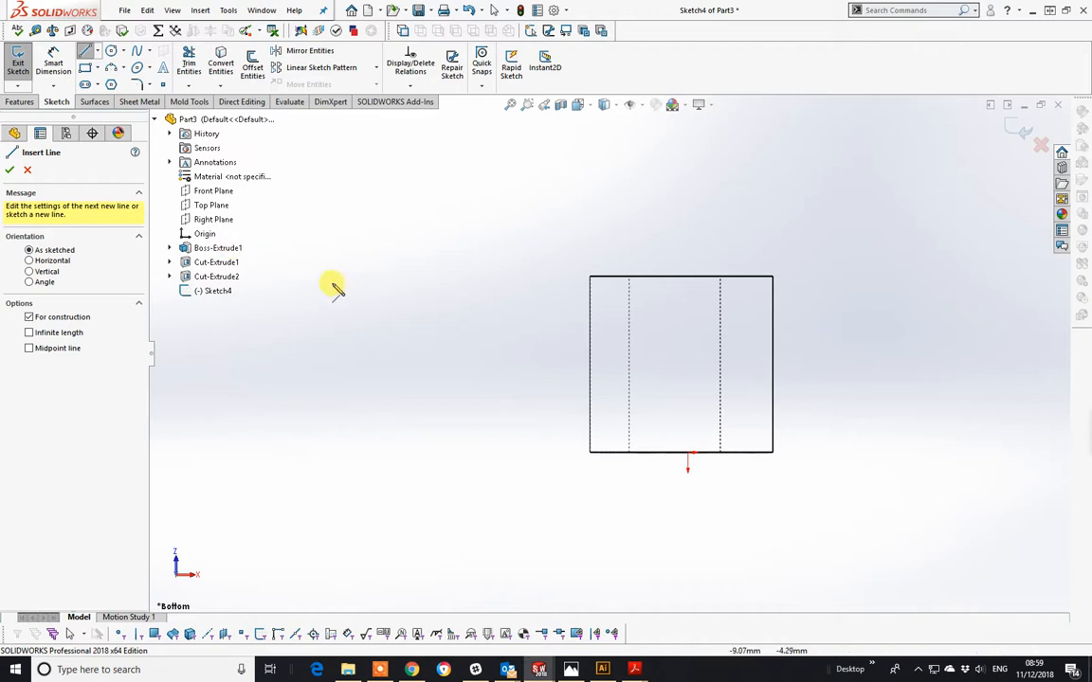
left_click(316, 276)
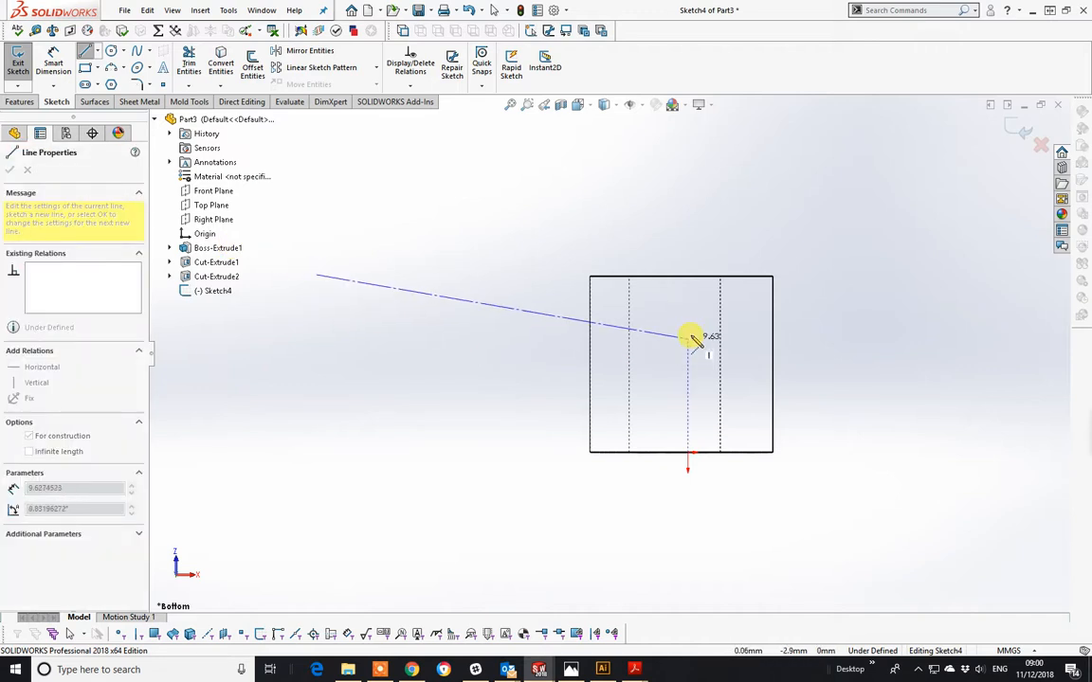
left_click(695, 333)
right_click(695, 333)
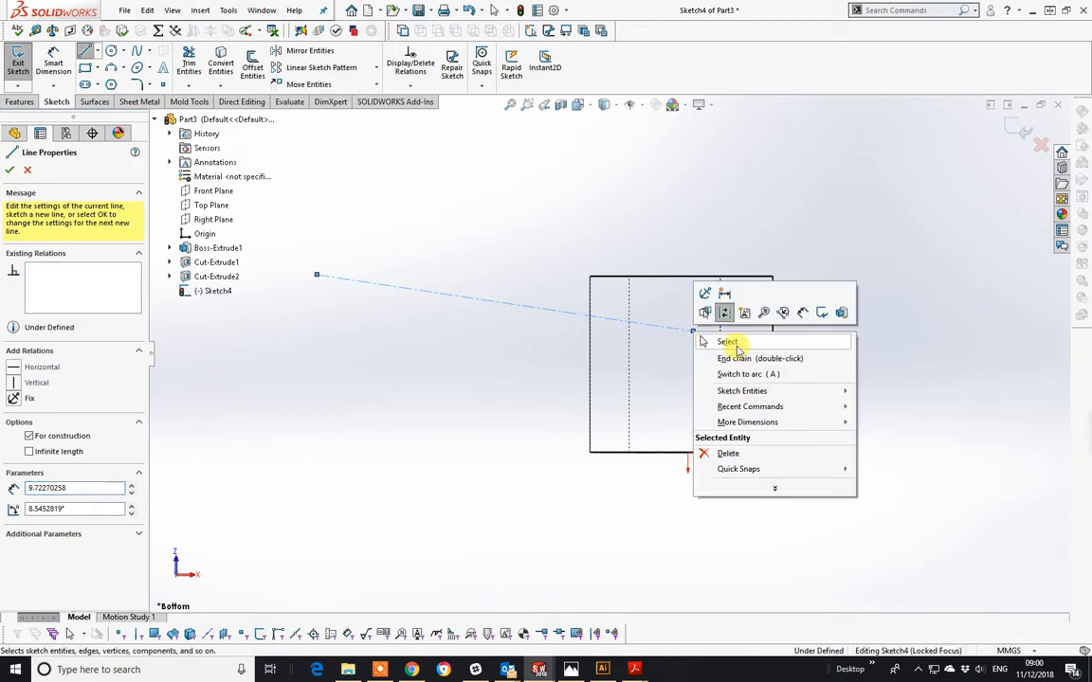
left_click(726, 341)
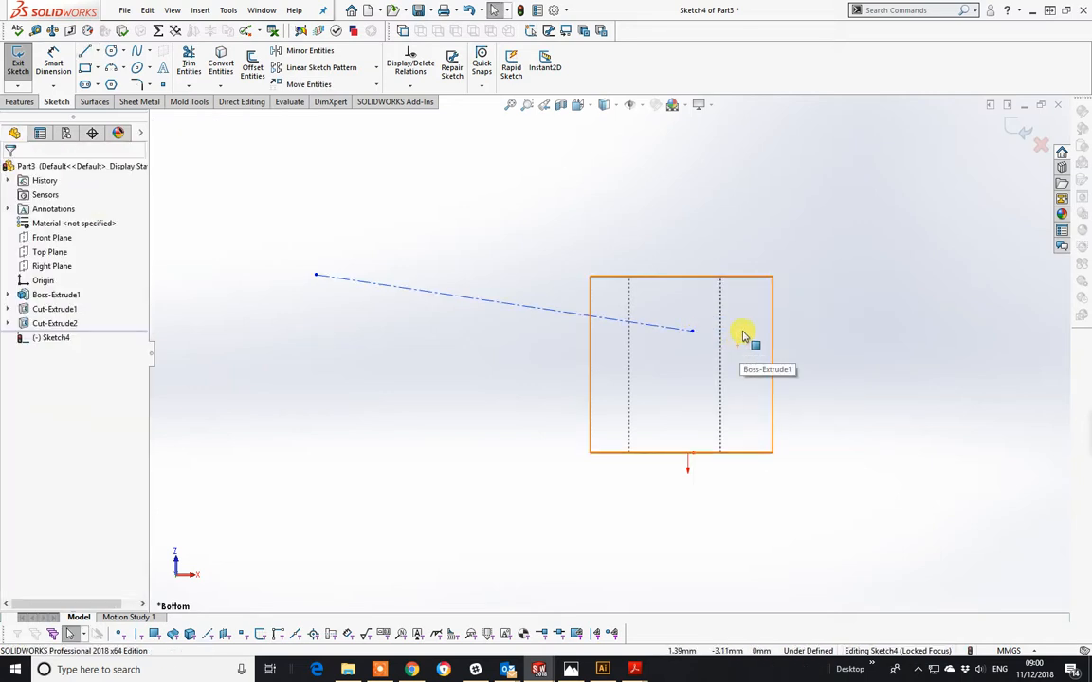
scroll(566, 347, "up", 2)
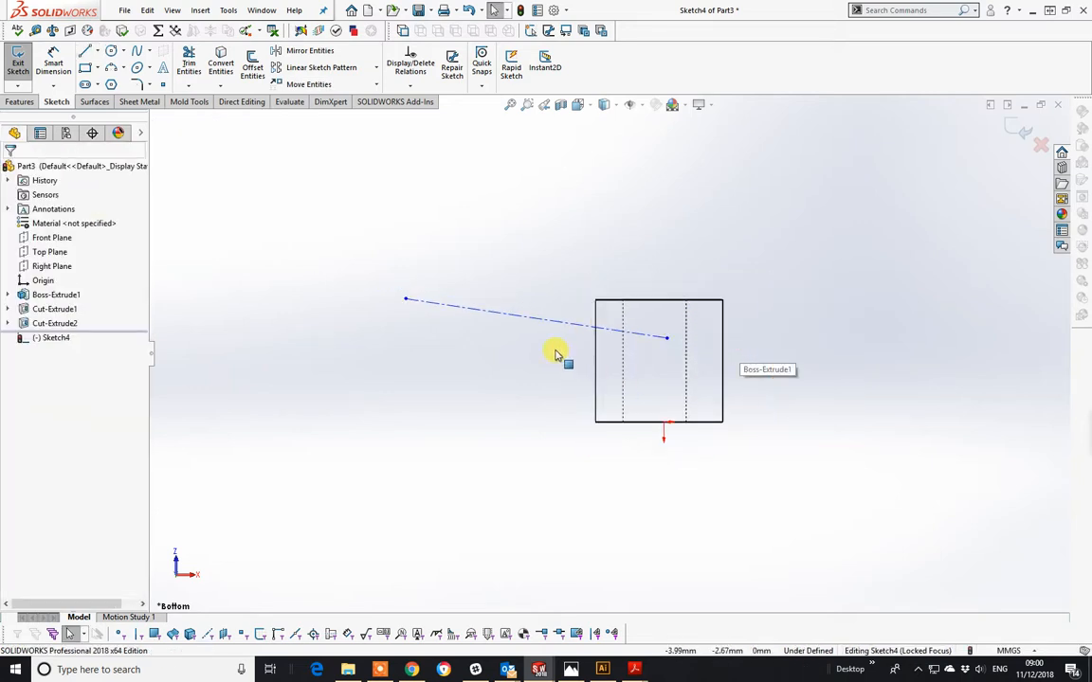
- Dimension the angle between the slanted centerline and the cylinder's lower edge as 10°
left_click(53, 62)
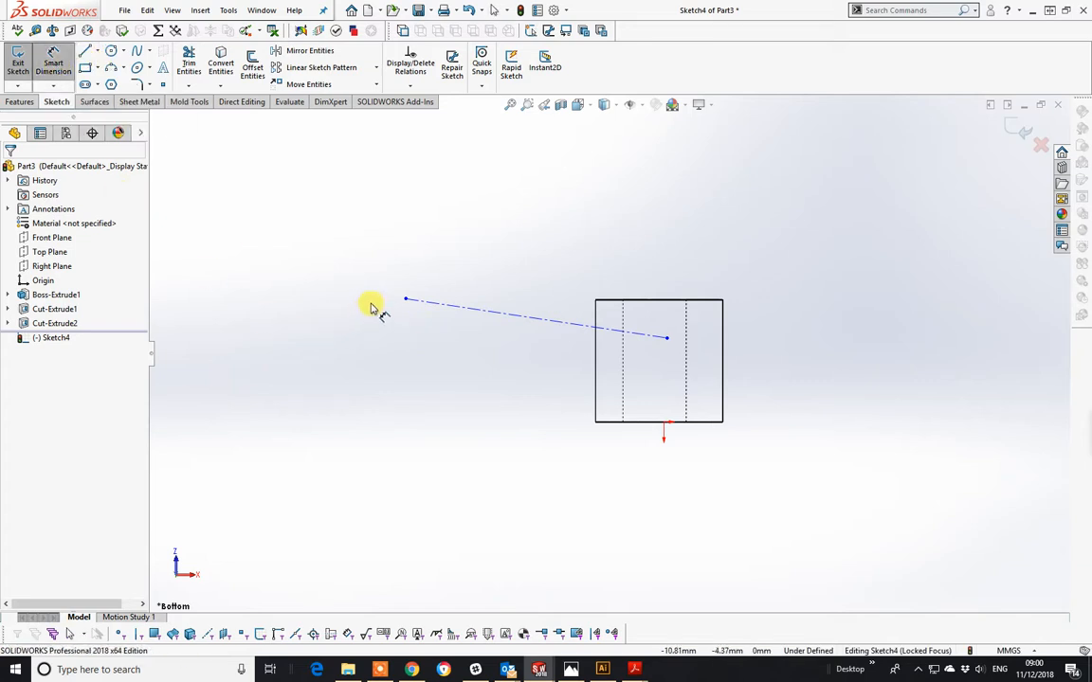
left_click(478, 316)
left_click(645, 424)
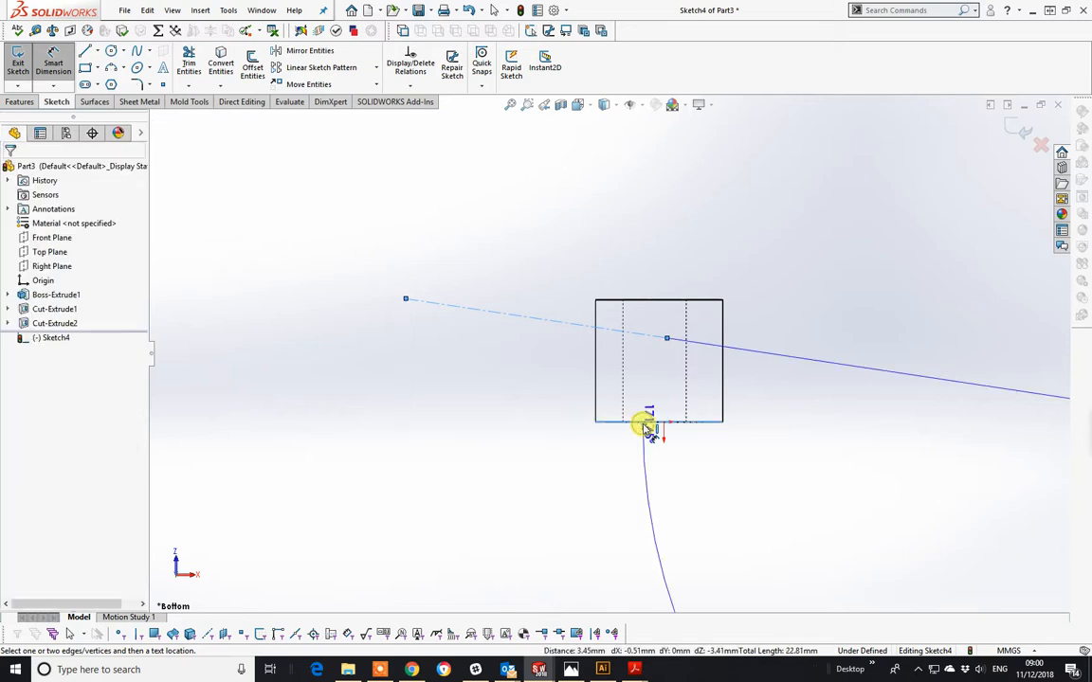
left_click(546, 387)
key("Return")
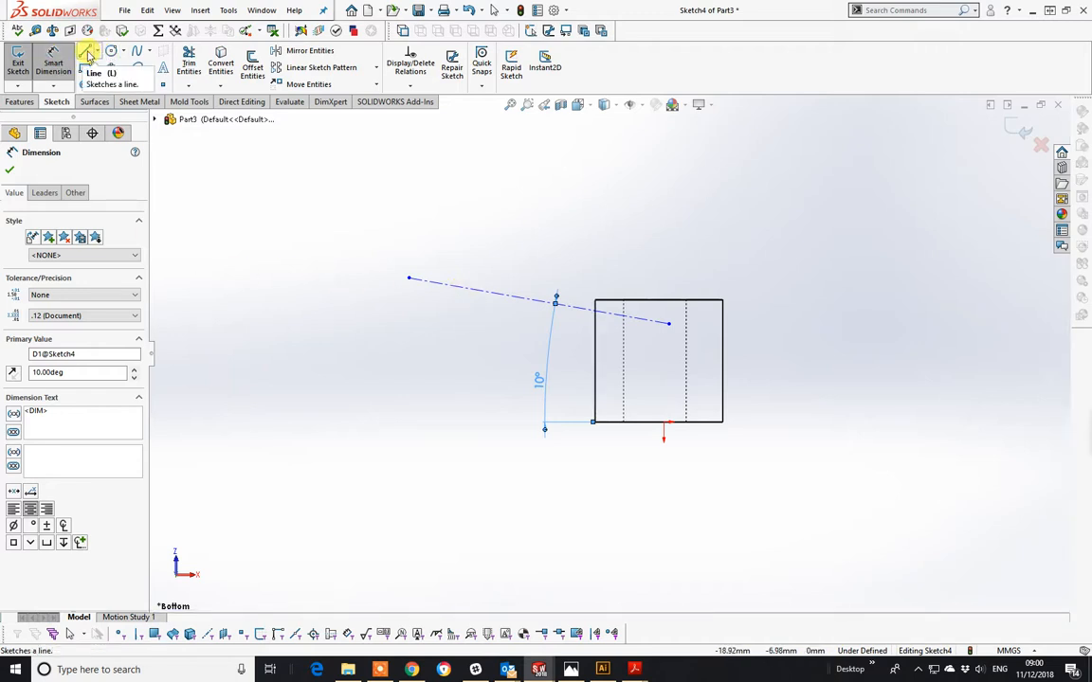
- Draw a horizontal centerline about 18.1 mm long across the cylinder, extending past both sides
left_click(99, 53)
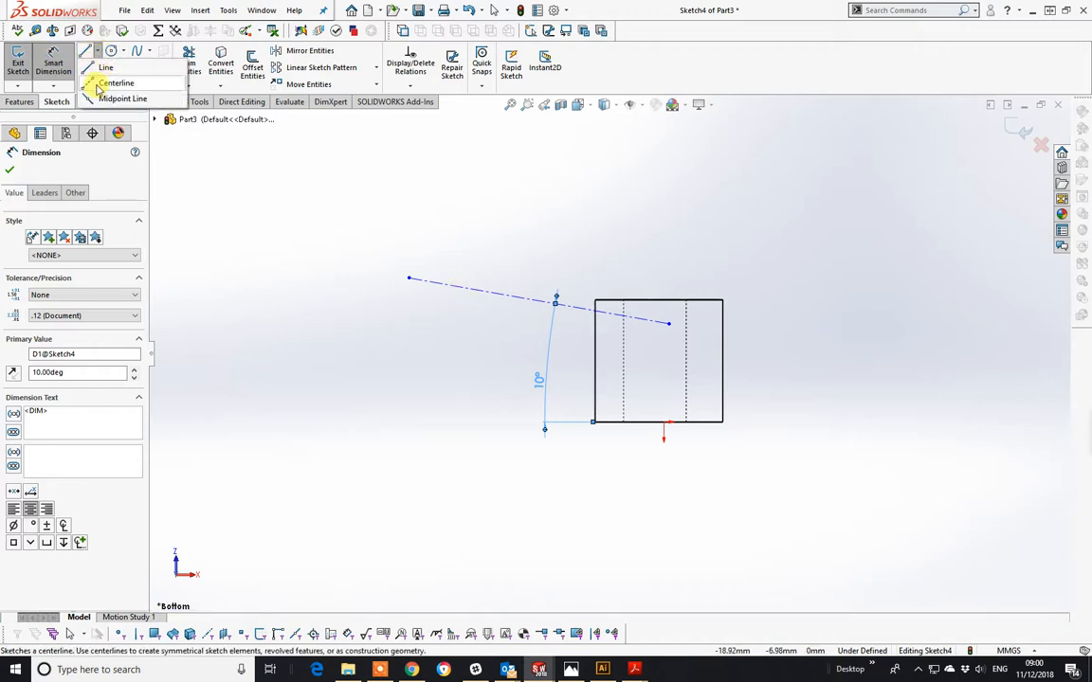
left_click(96, 85)
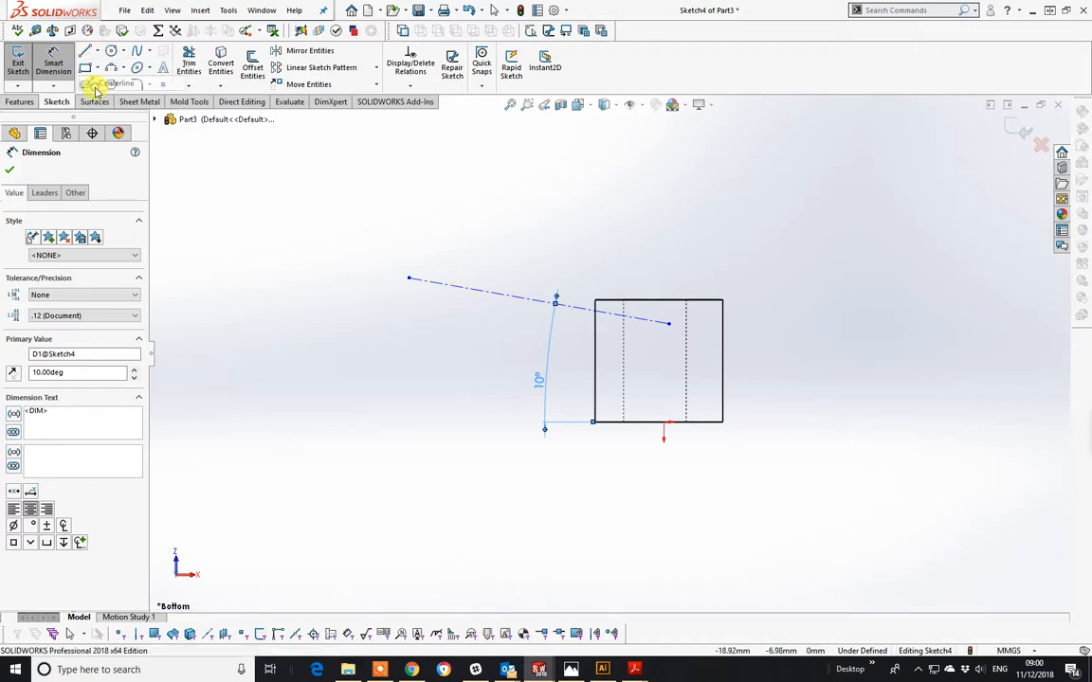
left_click(318, 350)
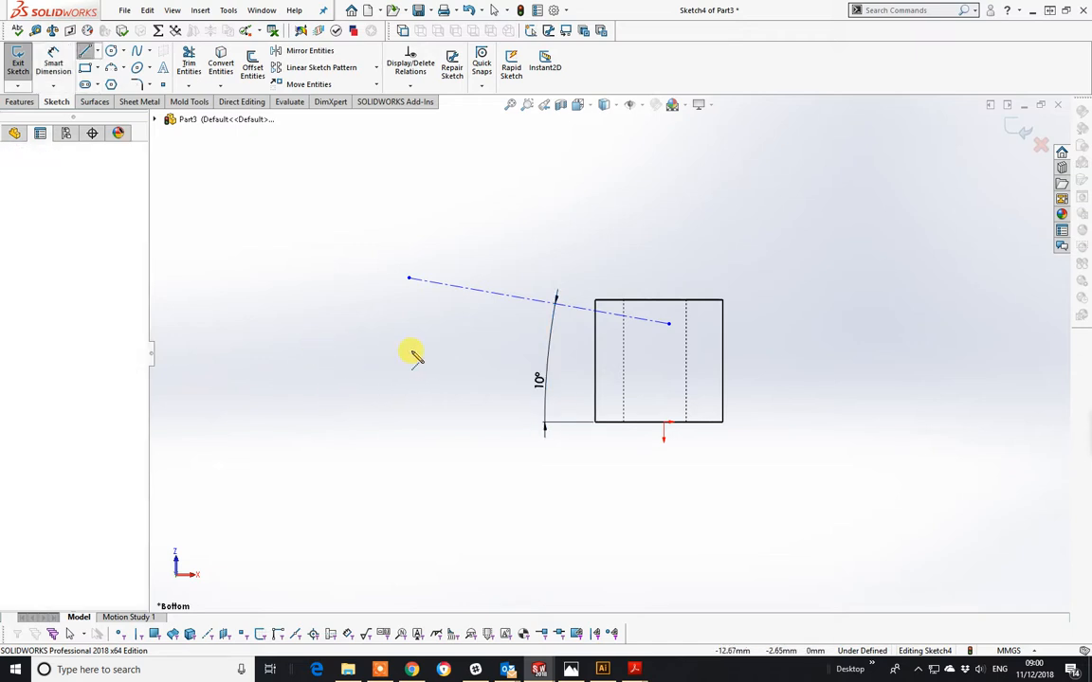
left_click(810, 350)
right_click(813, 351)
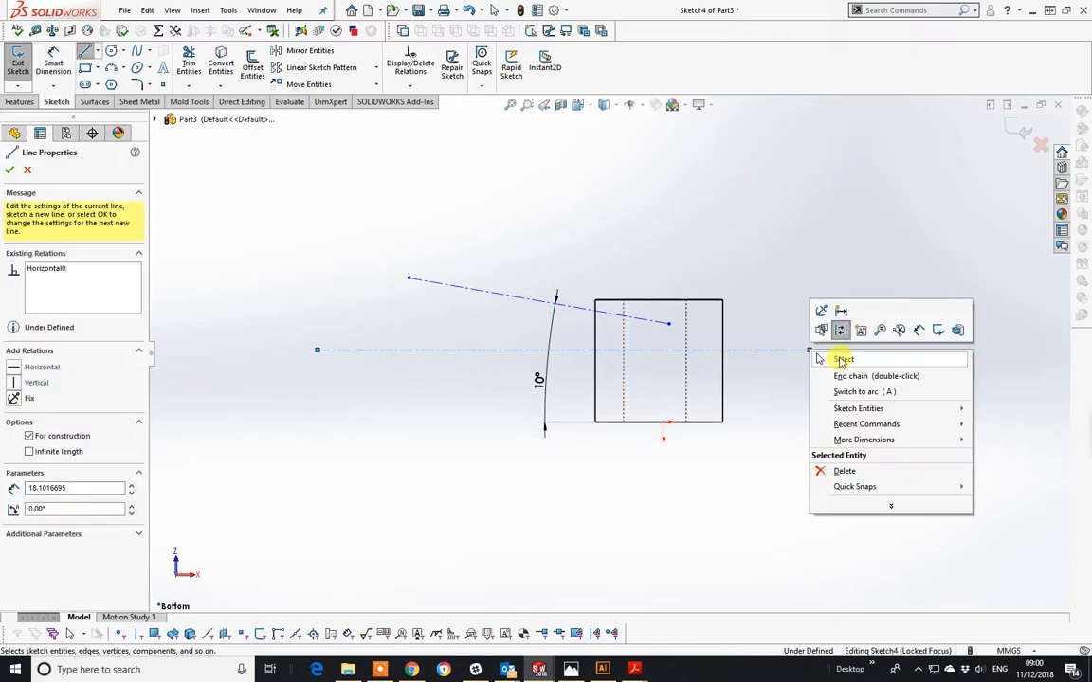
left_click(834, 356)
- Dimension the distance from the cylinder's lower edge to the horizontal centerline and set it to 3 mm
left_click(53, 59)
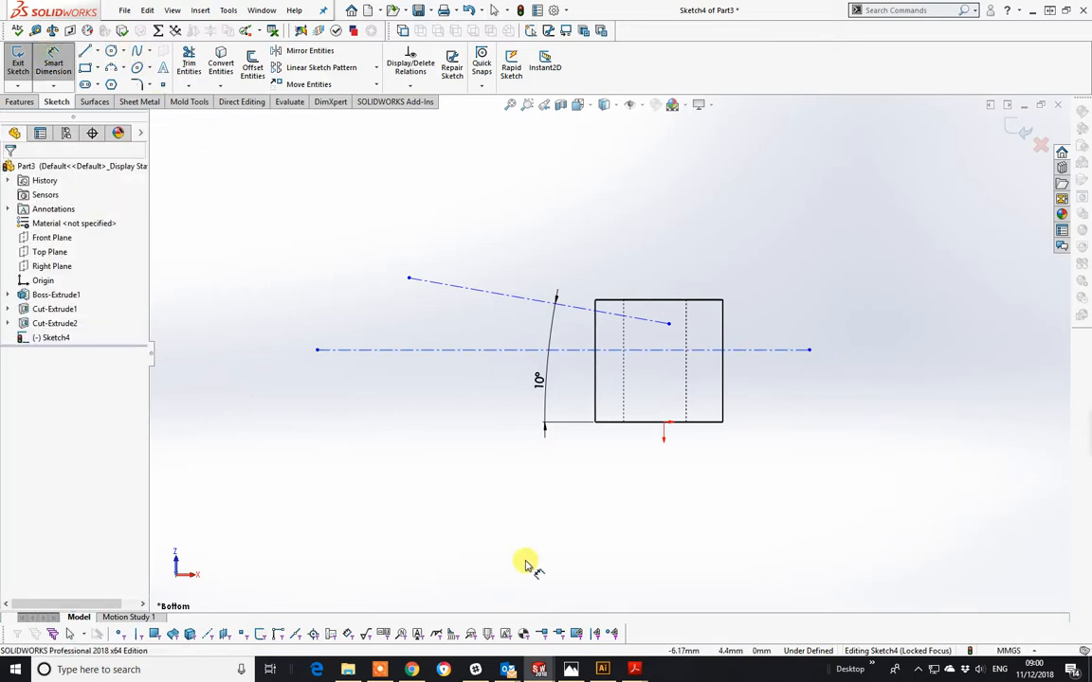
left_click(608, 423)
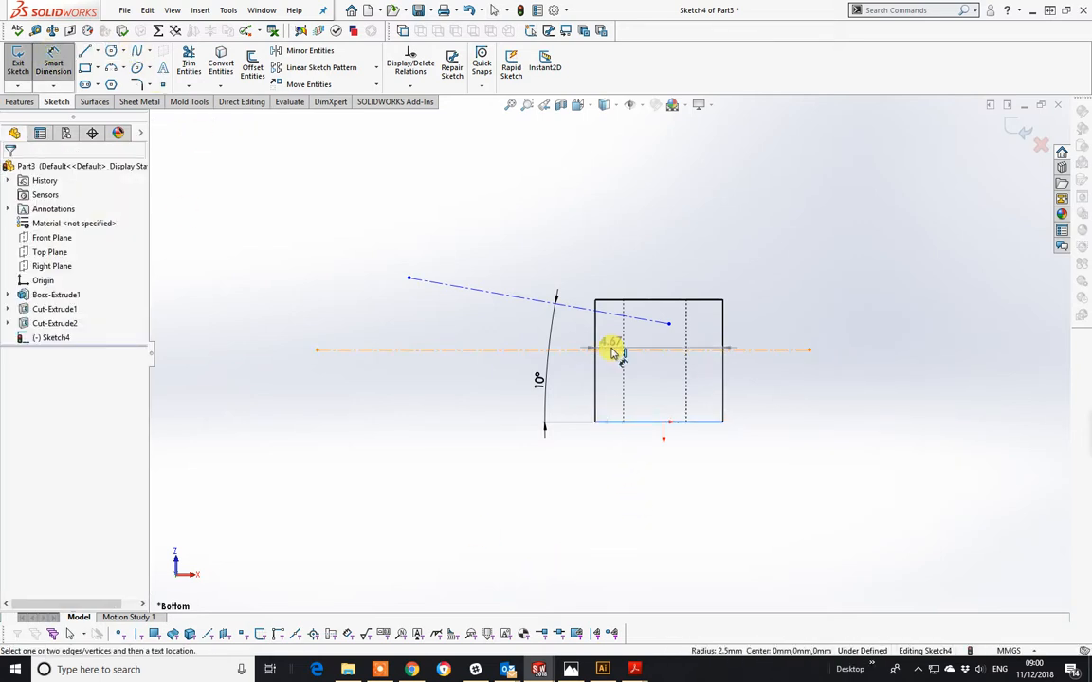
left_click(612, 351)
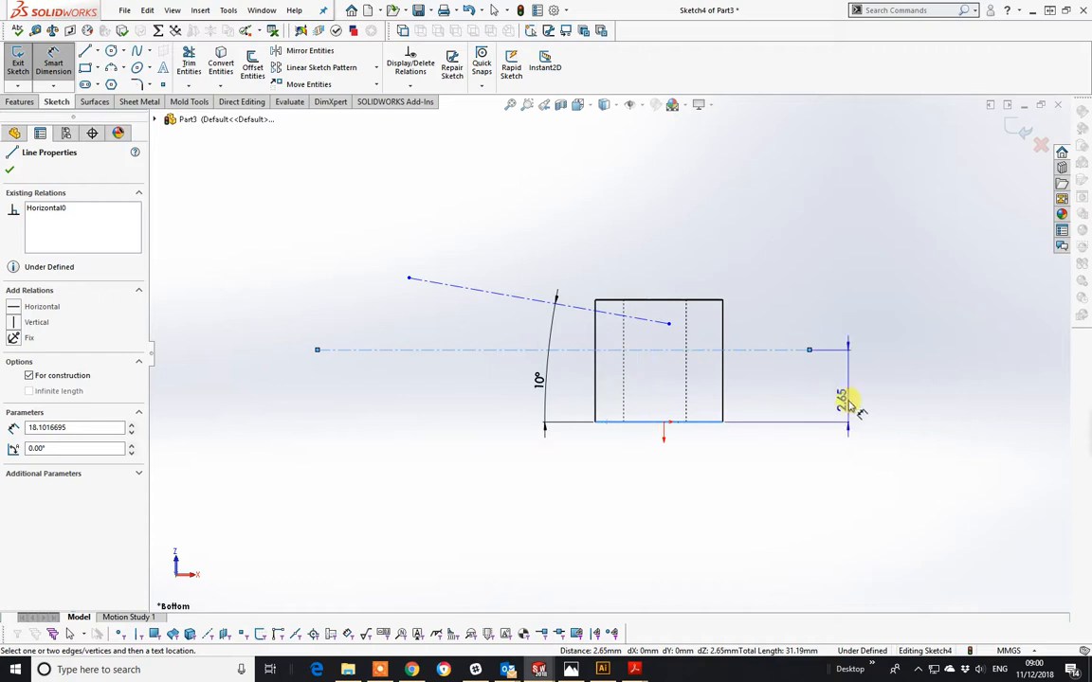
left_click(848, 403)
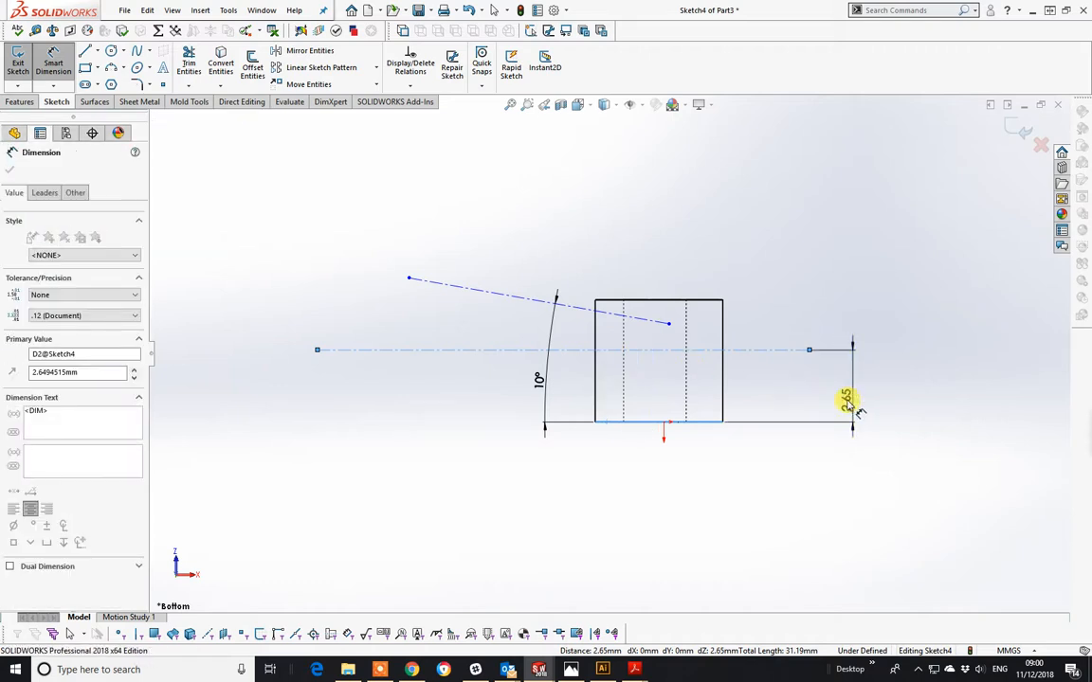
type("3")
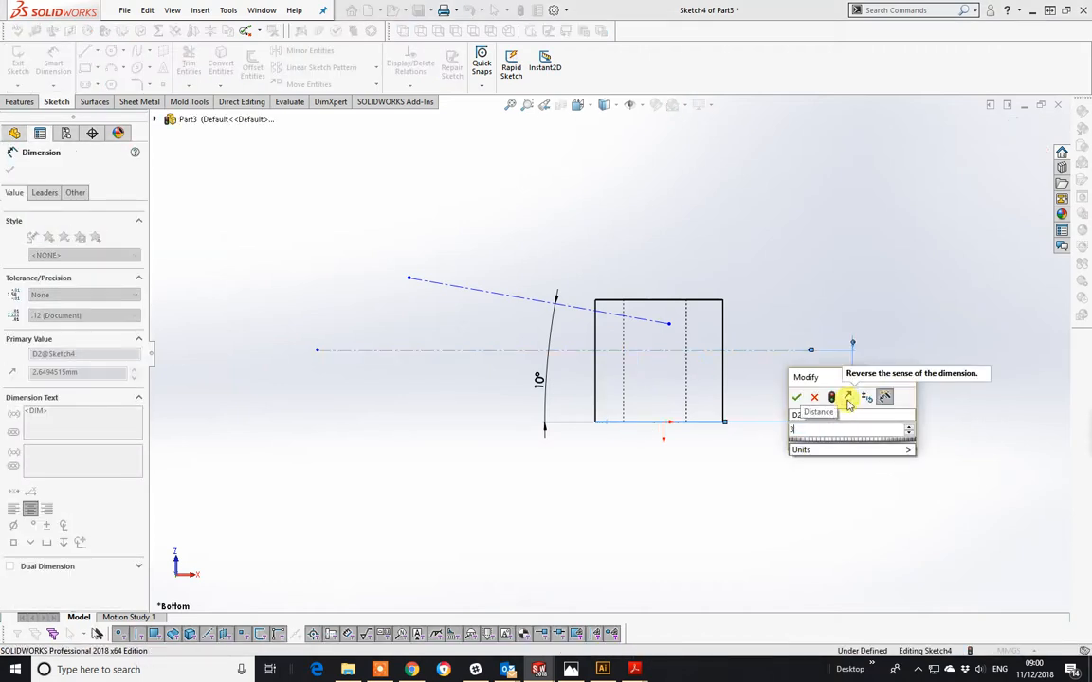
key("Return")
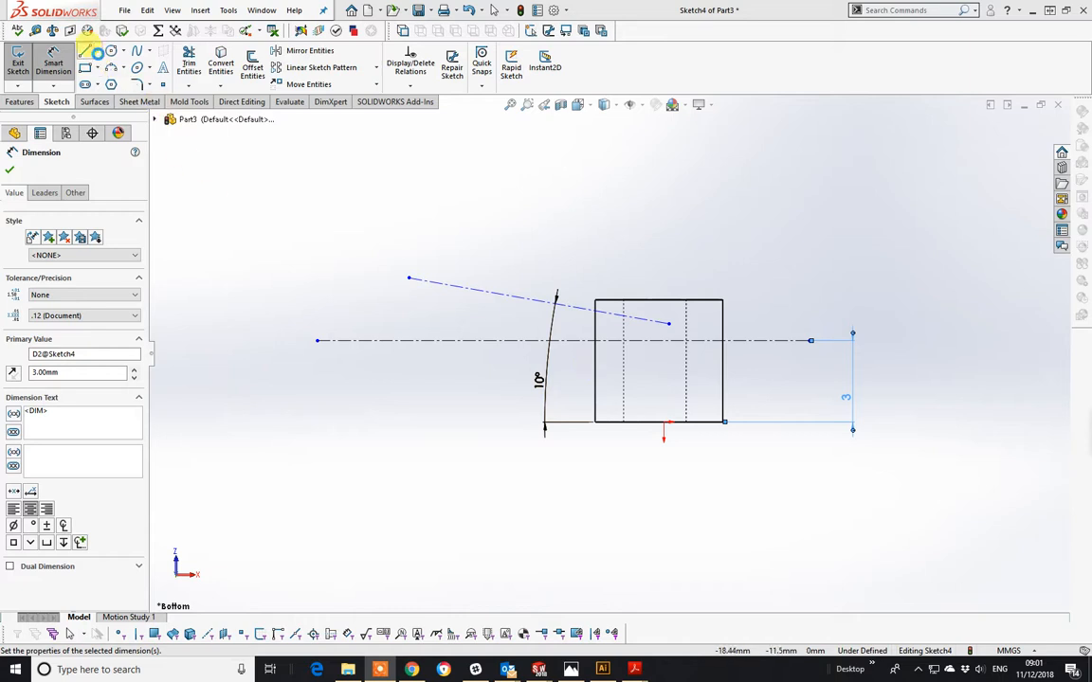
left_click(96, 51)
left_click(96, 83)
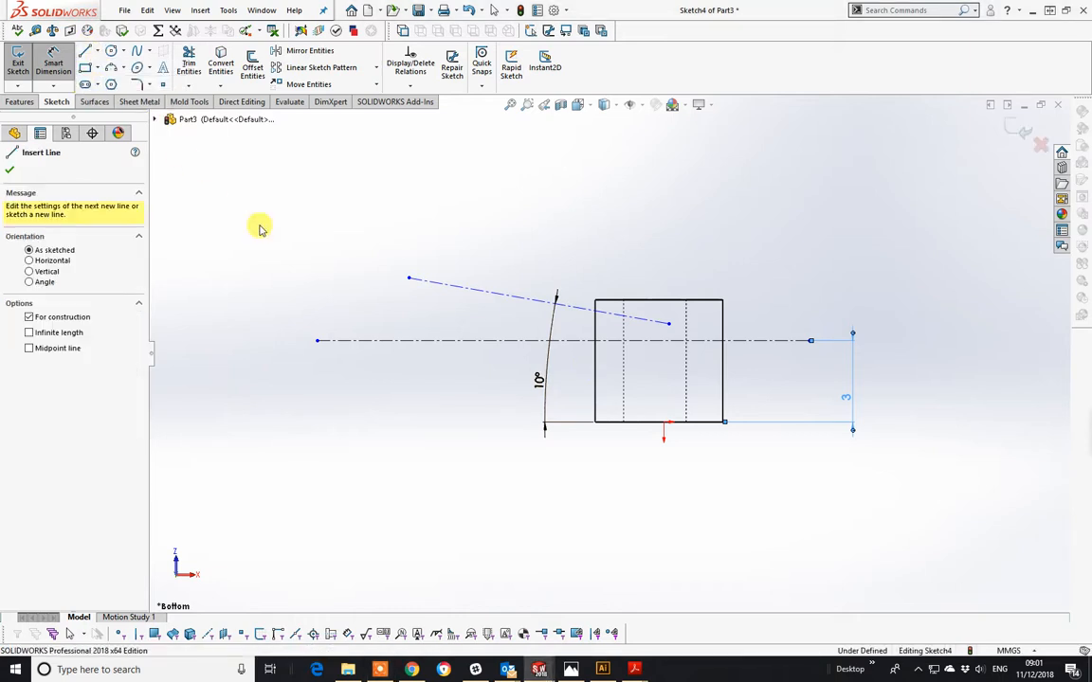
key("Escape")
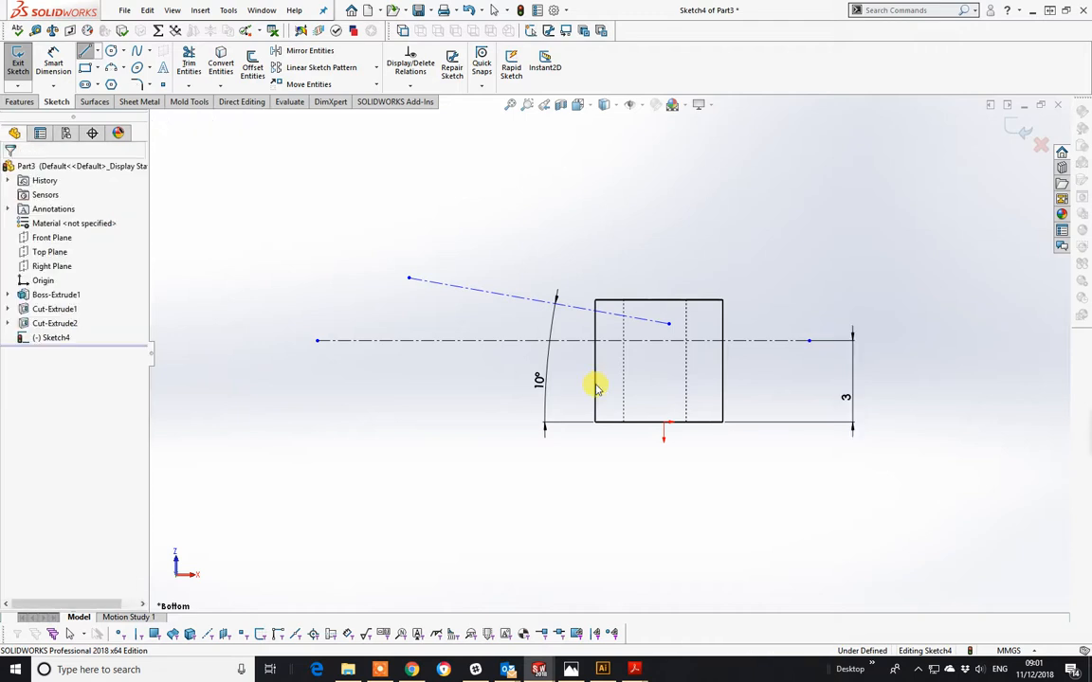
- Set the horizontal centerline's distance from the cylinder's lower edge to 1.9 mm
left_click(845, 402)
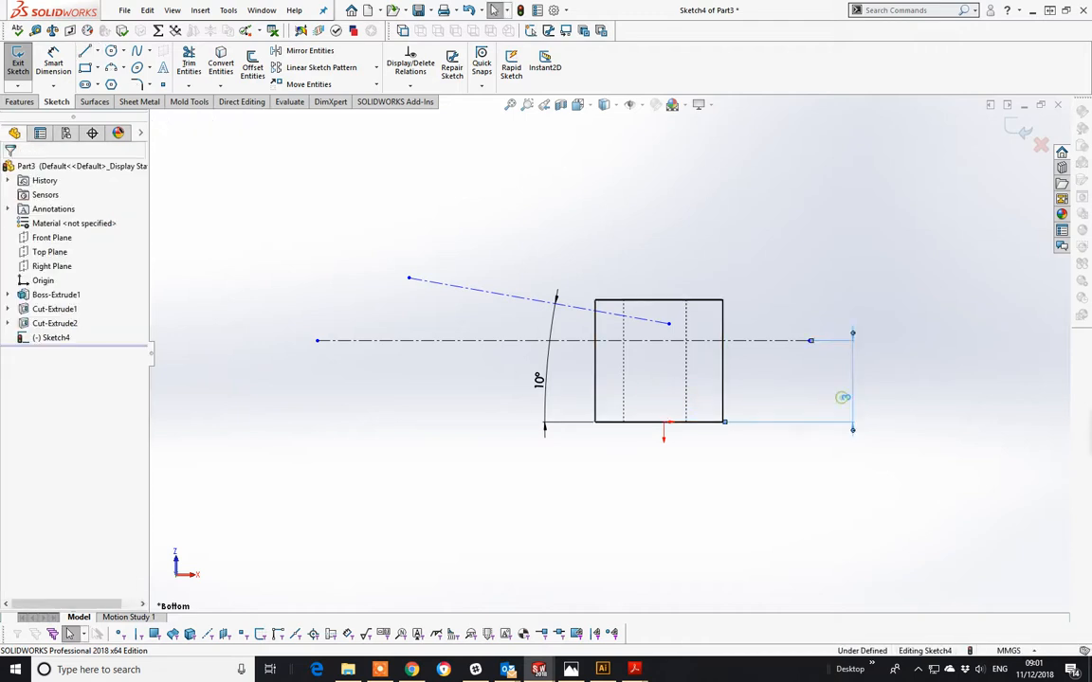
double_click(840, 396)
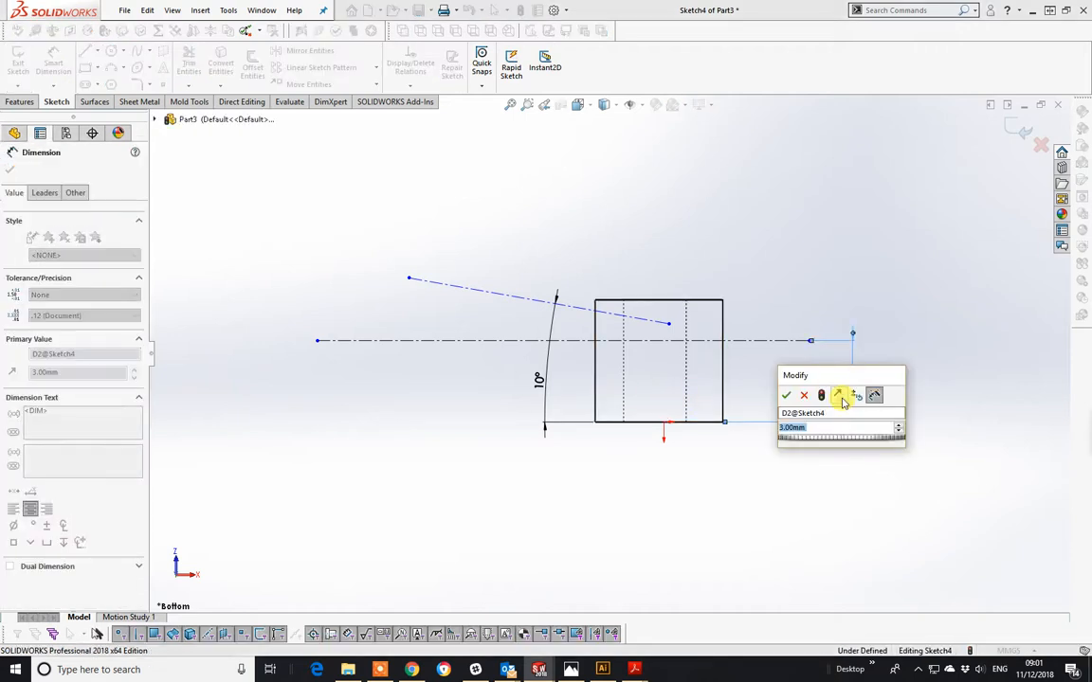
type("1.9")
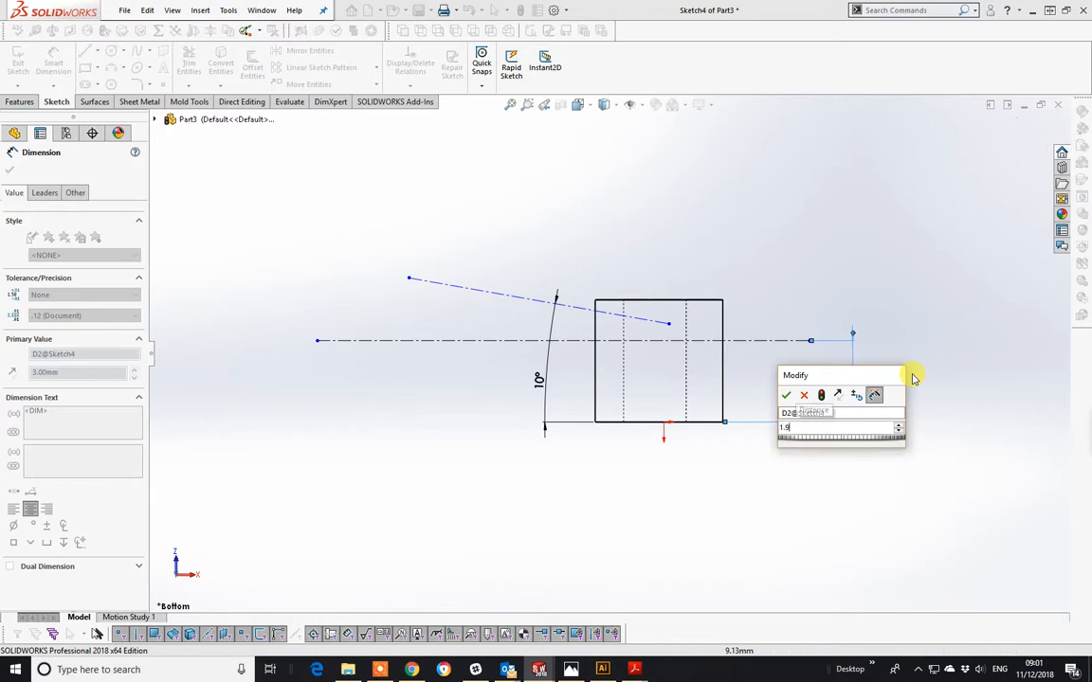
key("Return")
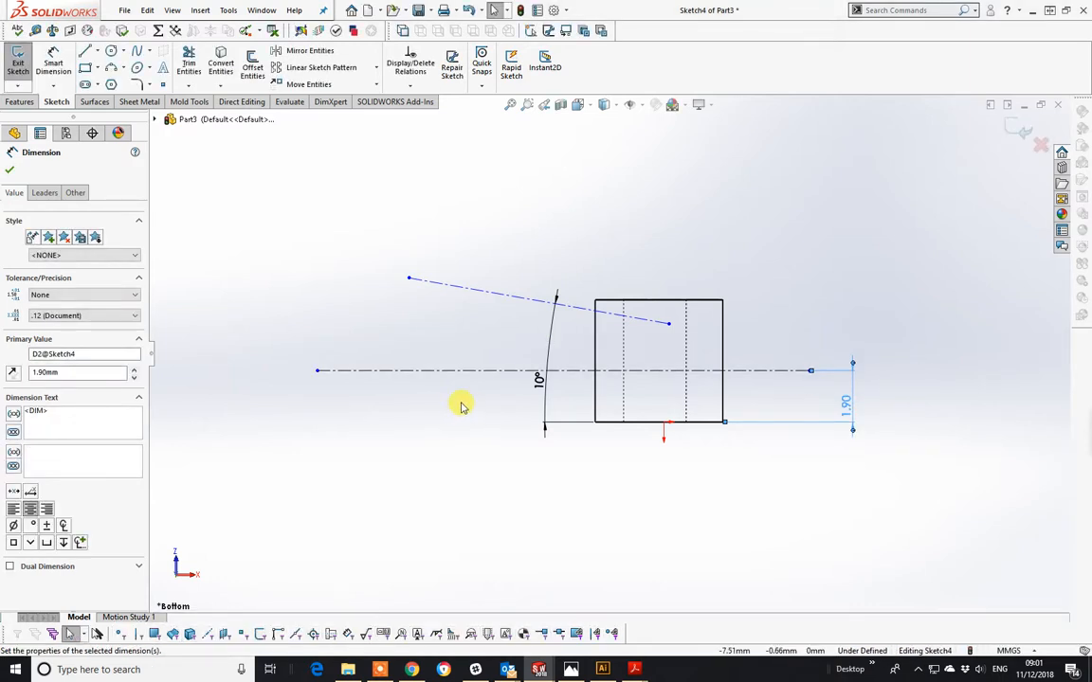
- Draw a solid slanted line about 8.6 mm long, rising outward from where the horizontal centerline meets the cylinder's left edge
left_click(84, 54)
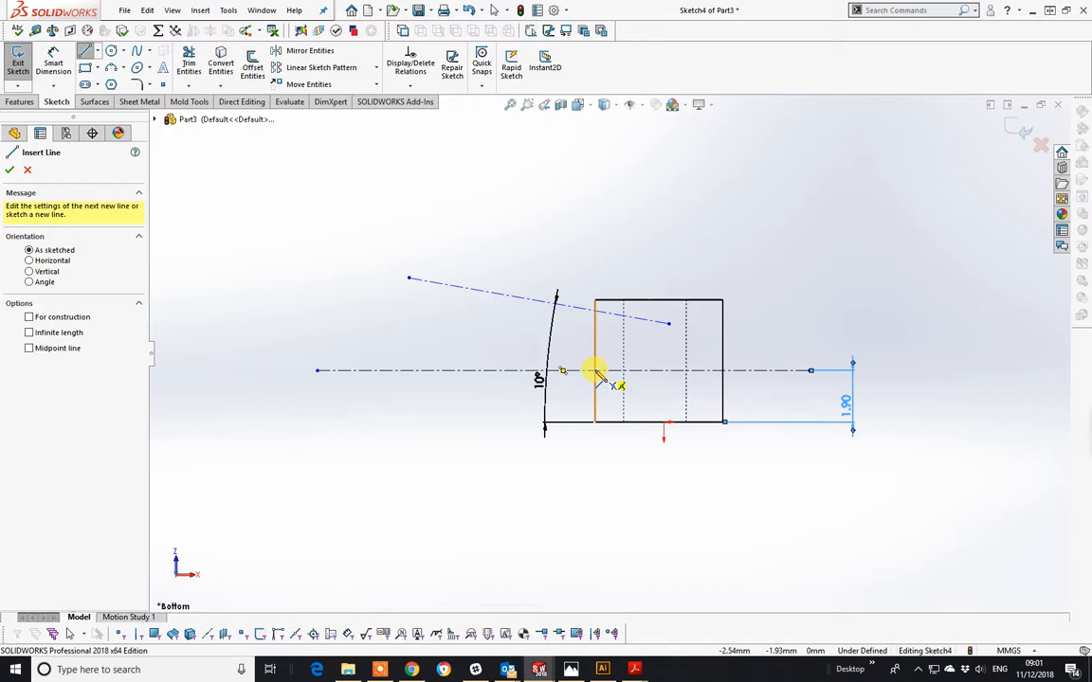
left_click(594, 371)
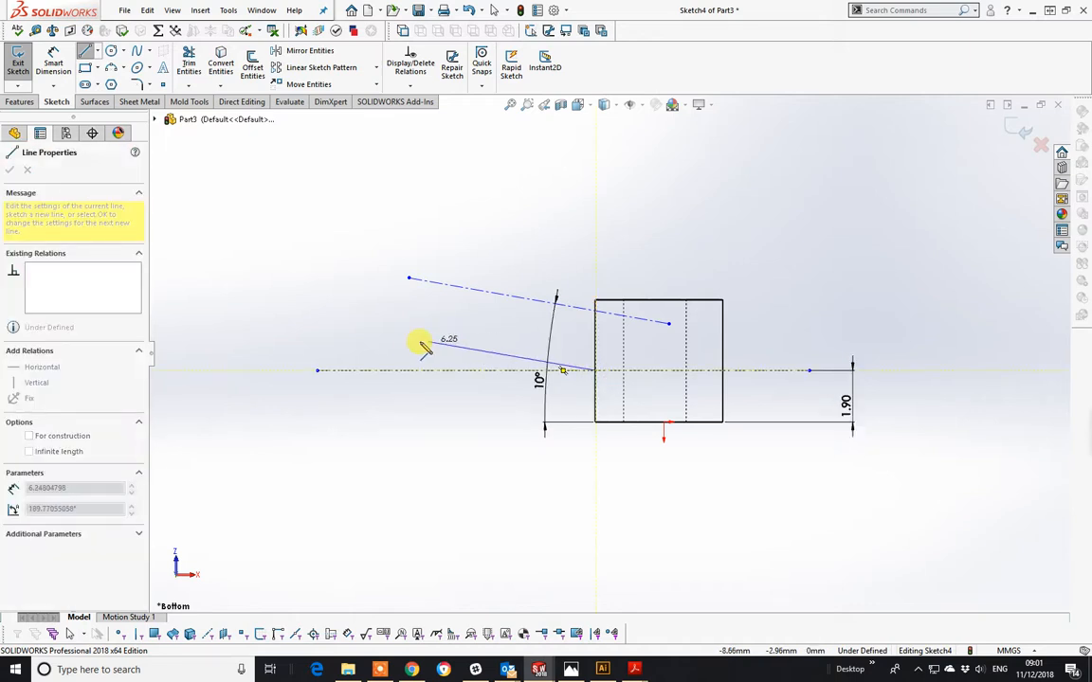
left_click(366, 331)
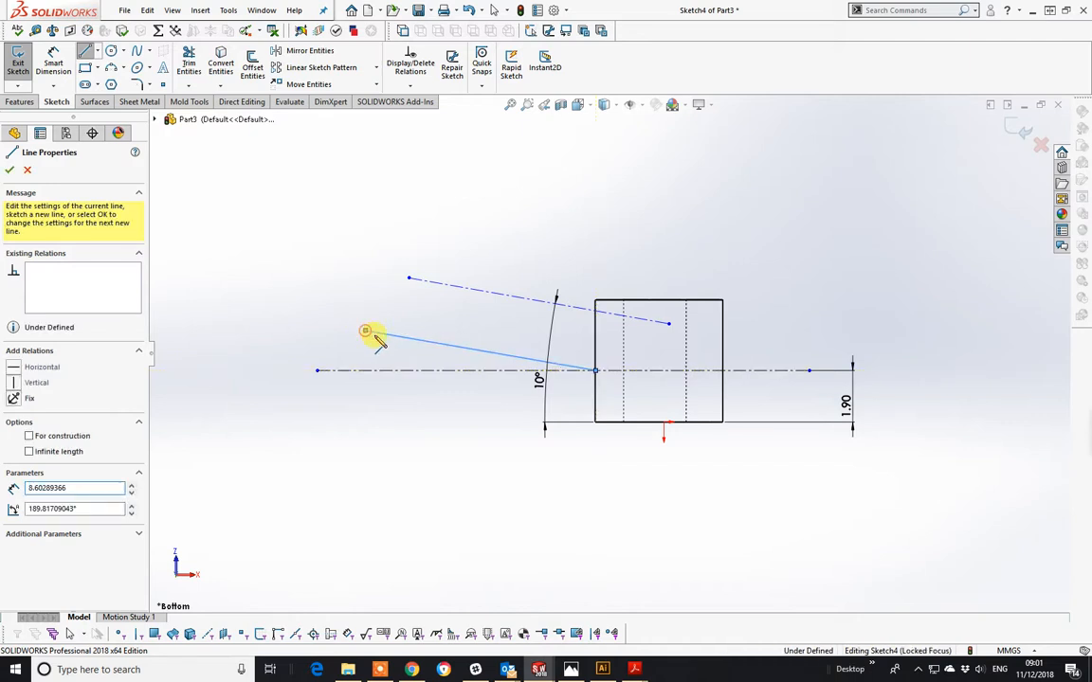
right_click(366, 332)
left_click(408, 344)
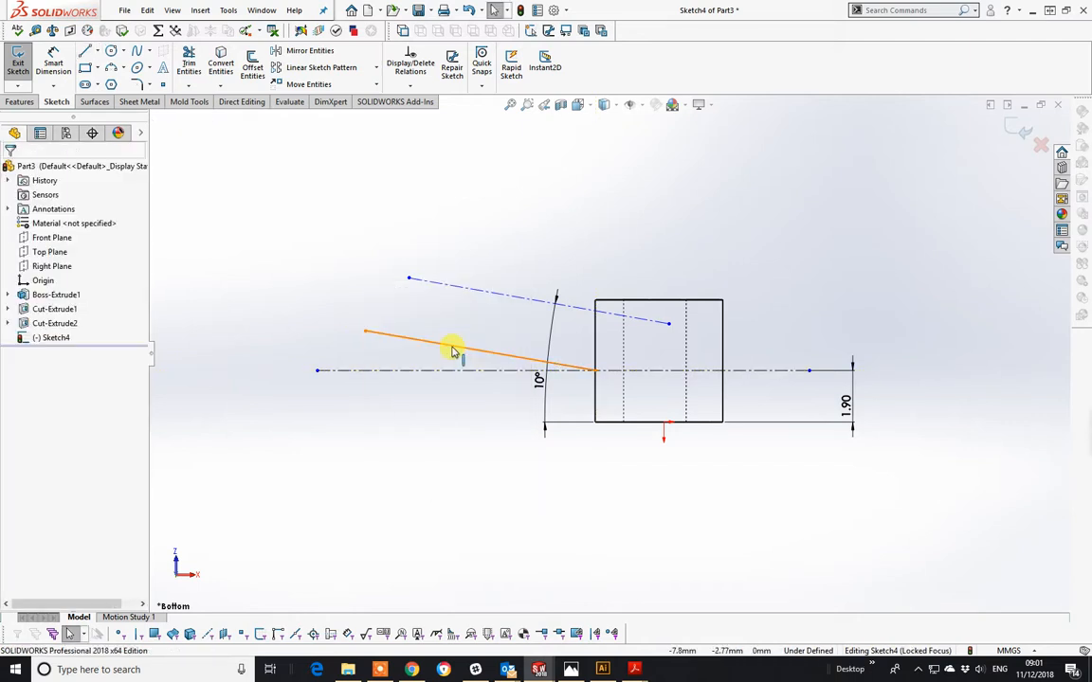
- Make the solid slanted line parallel to the slanted centerline above it
left_click(452, 351)
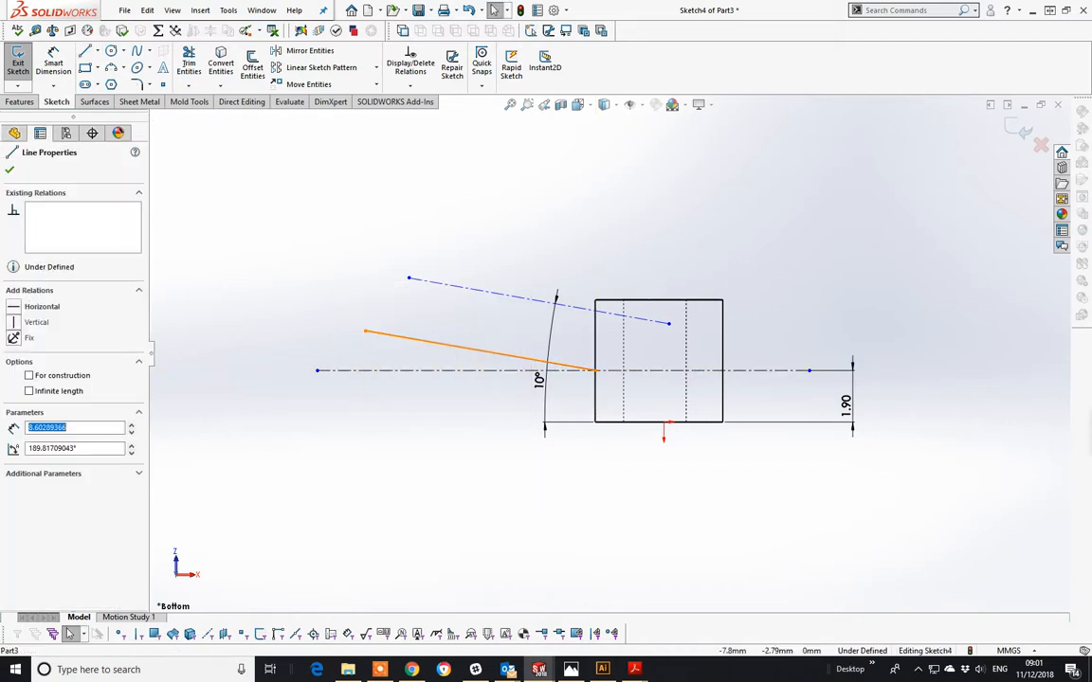
left_click(457, 289, "ctrl")
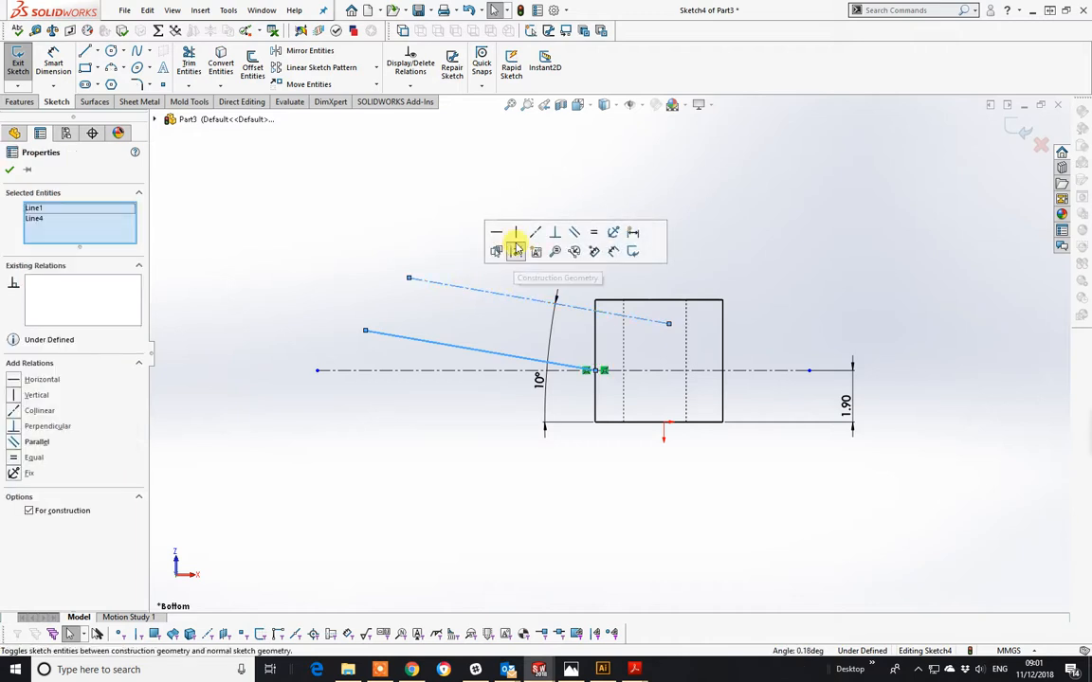
left_click(575, 236)
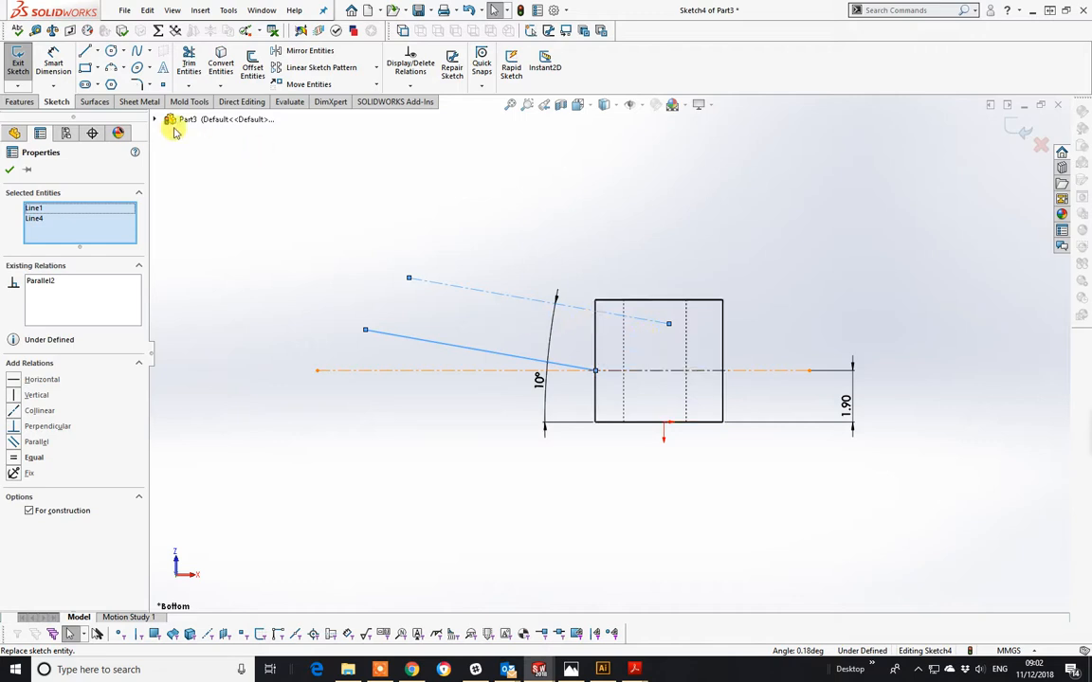
key("Escape")
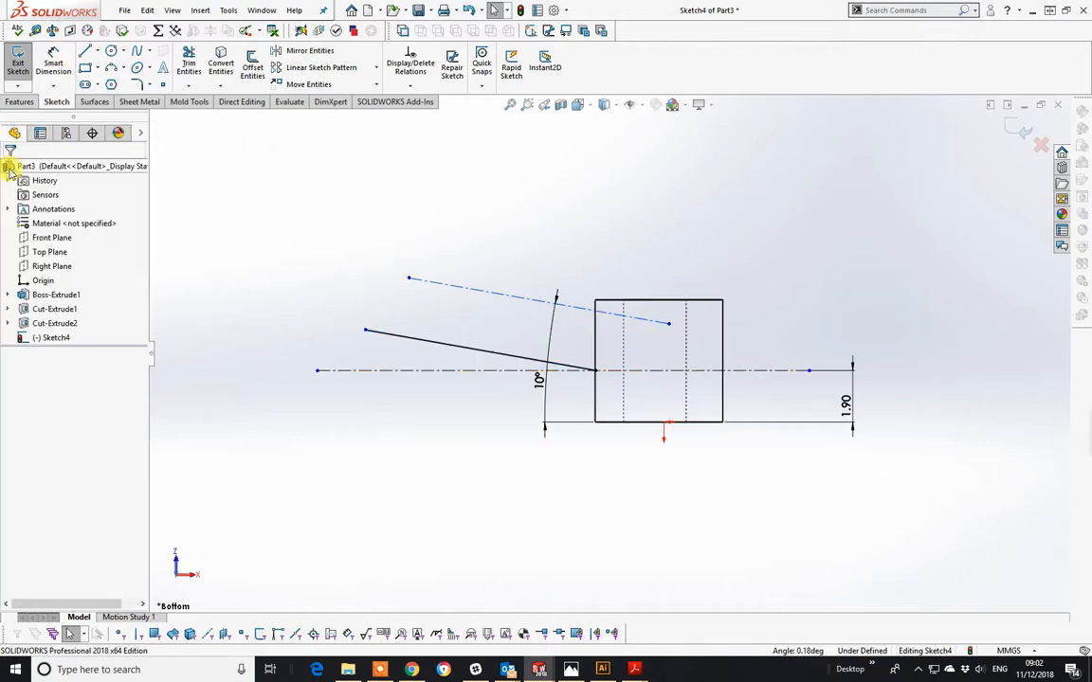
- Dimension the distance between the solid slanted line and the slanted centerline as 2.6/2 mm
left_click(98, 50)
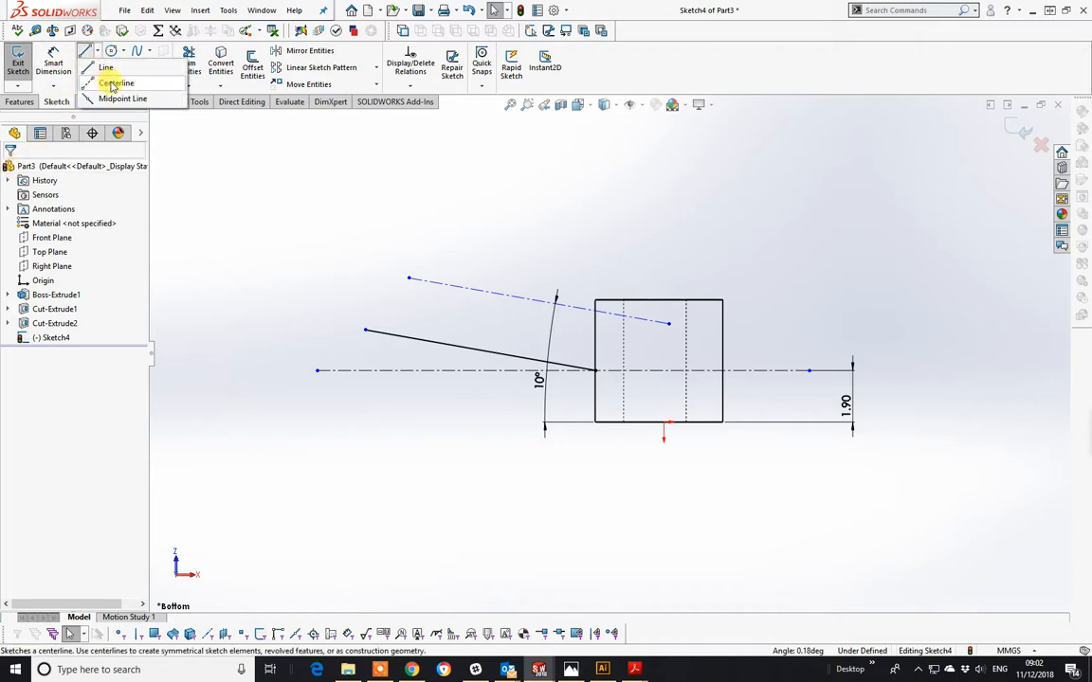
left_click(53, 64)
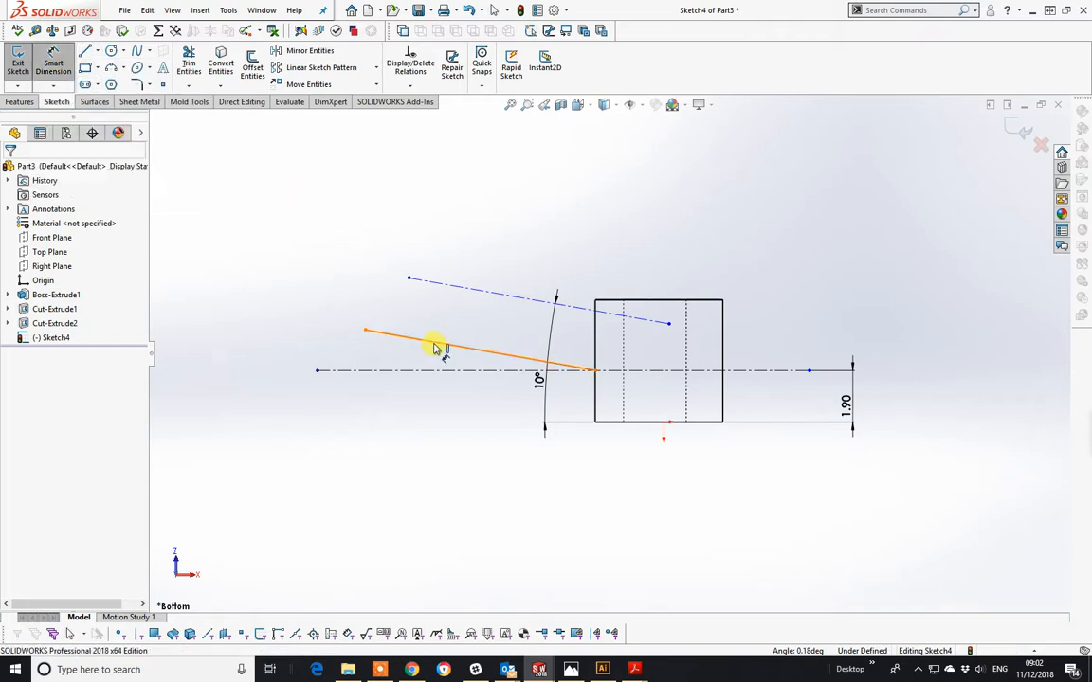
left_click(435, 348)
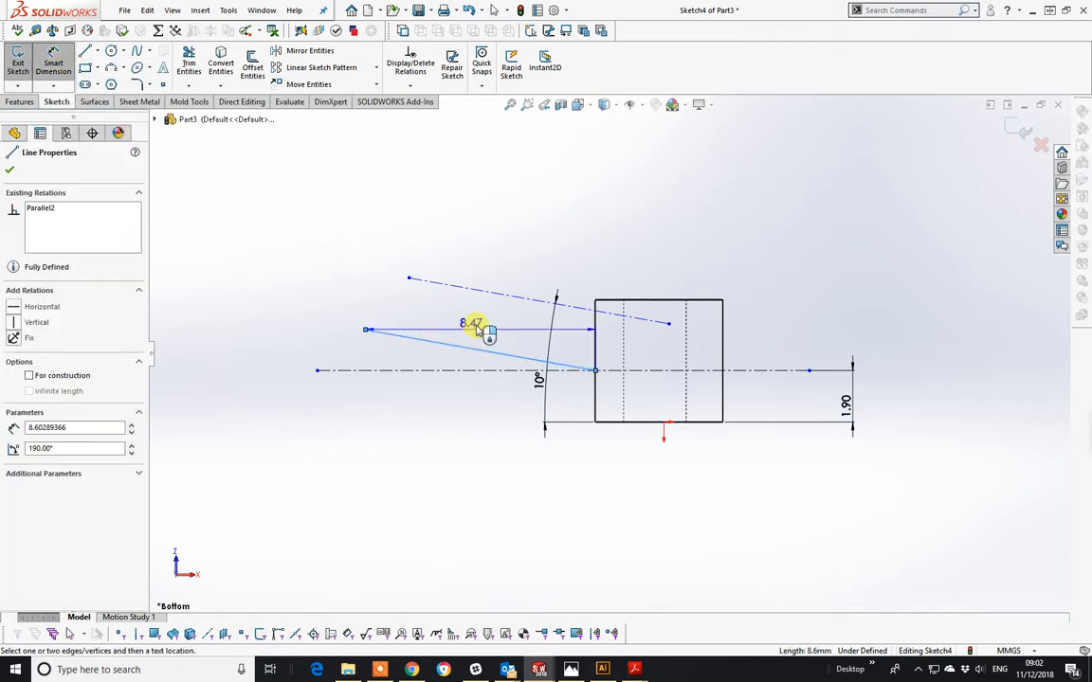
left_click(483, 289)
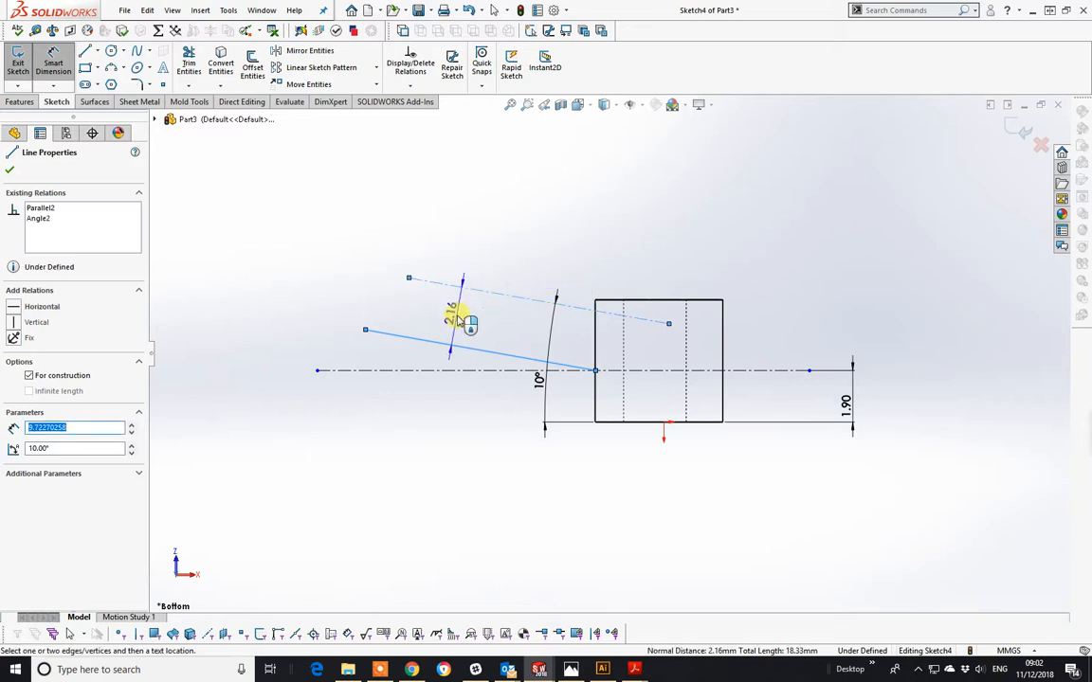
left_click(457, 317)
double_click(455, 318)
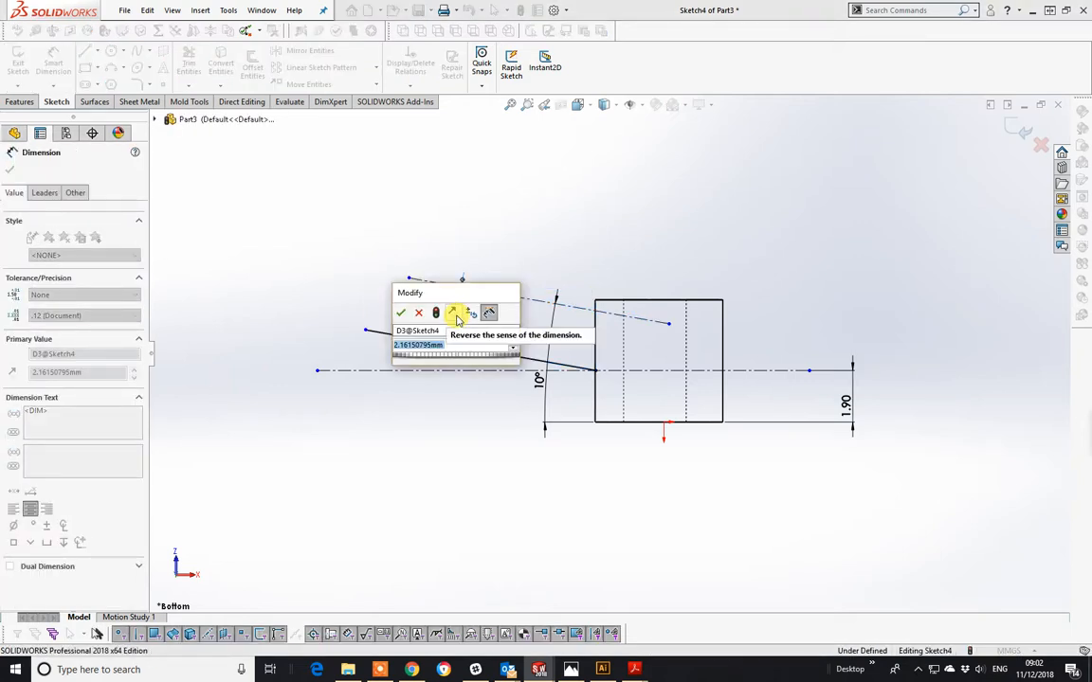
type("2.6")
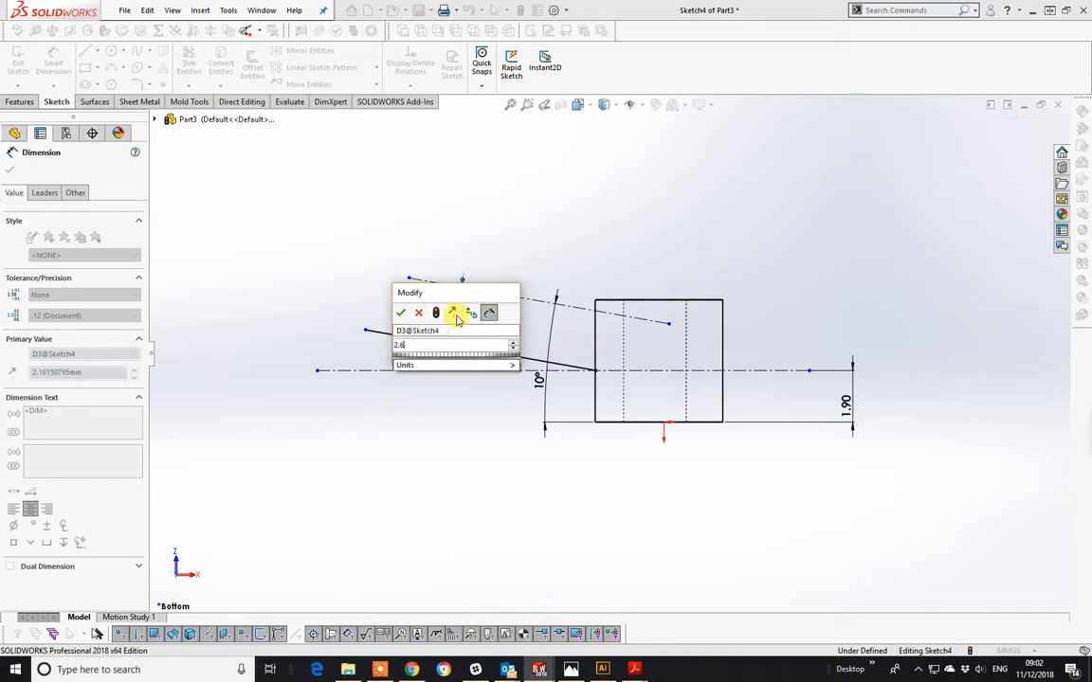
type("/2")
key("Return")
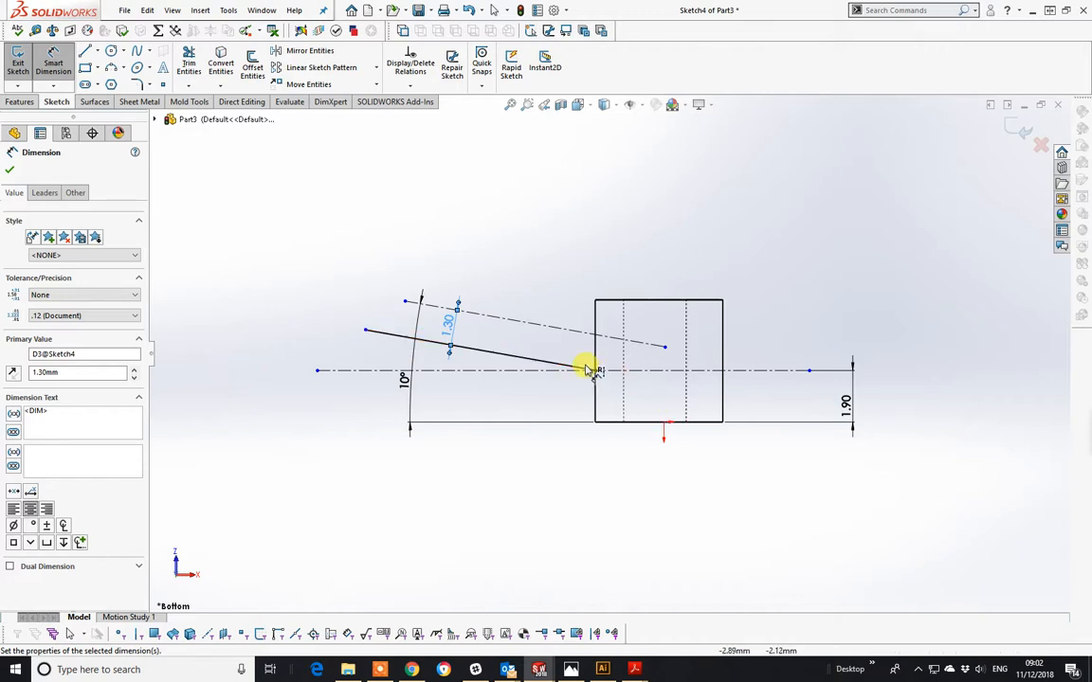
- Draw a centerline about 4.9 mm long downward from the slanted centerline's outer end, perpendicular to it, and check their relation
left_click(97, 53)
left_click(97, 82)
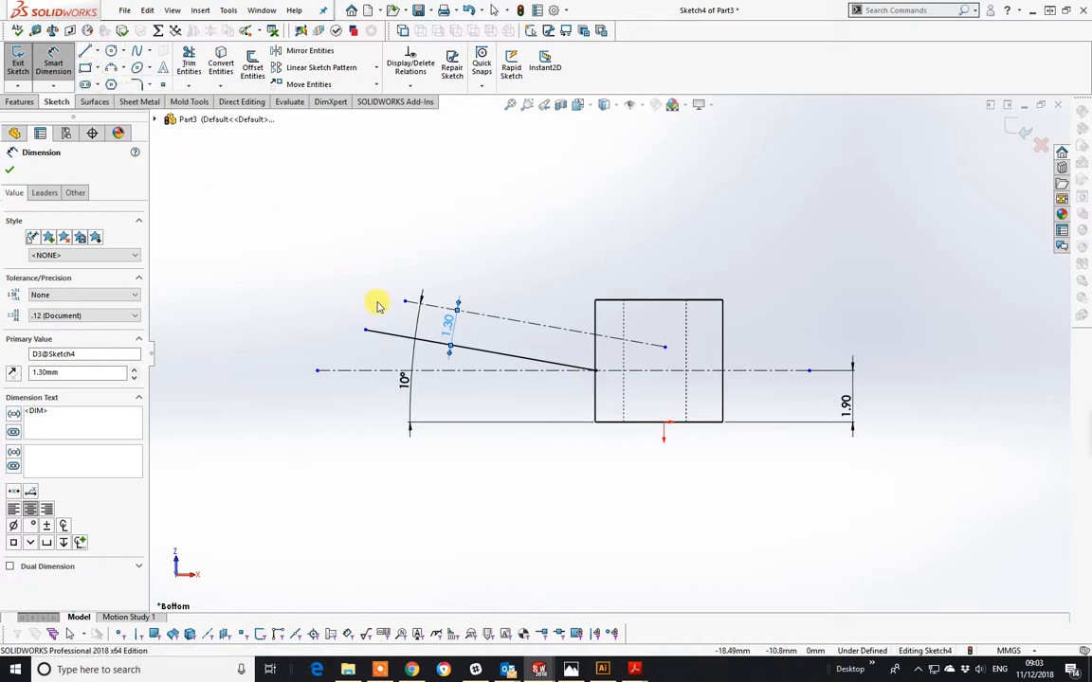
left_click(406, 302)
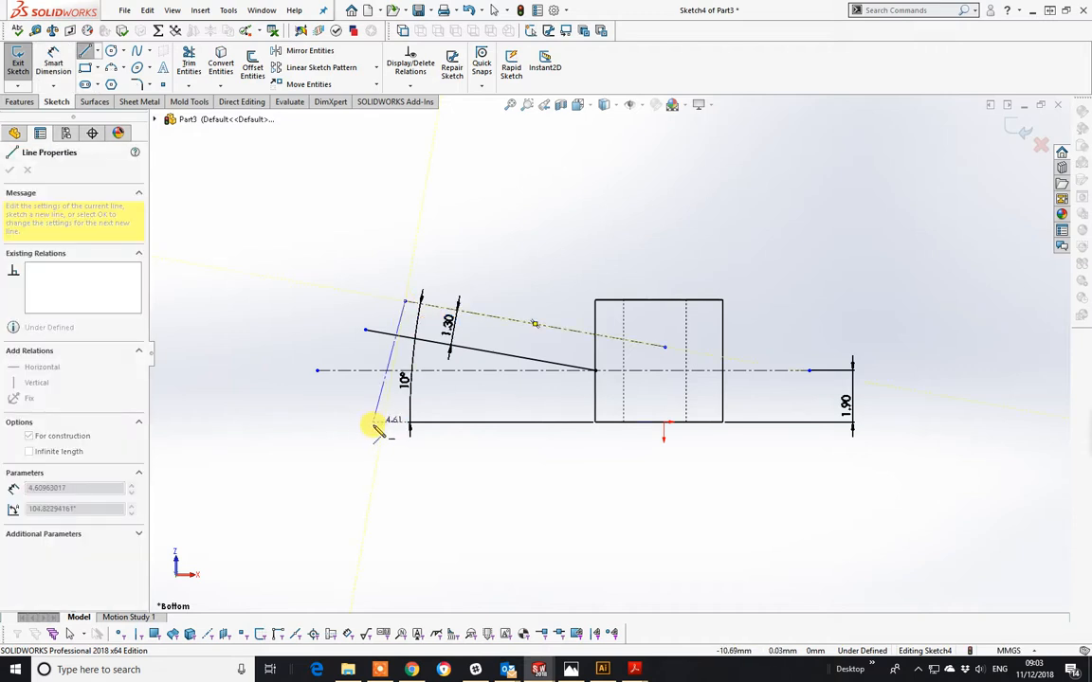
left_click(382, 432)
right_click(384, 433)
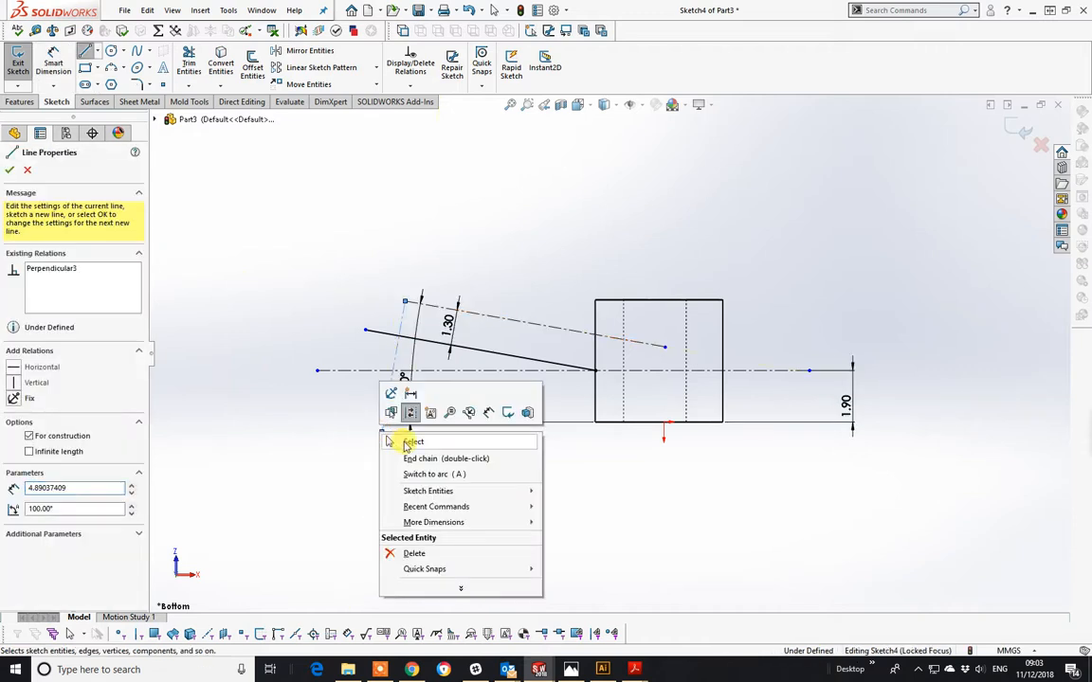
left_click(407, 439)
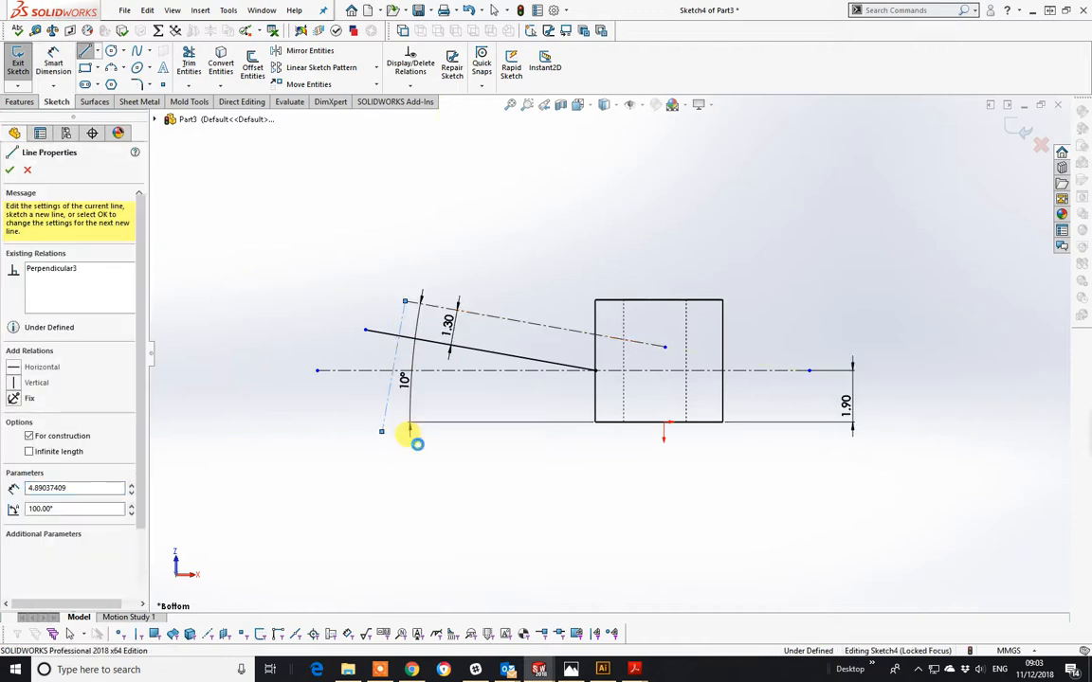
left_click(403, 312)
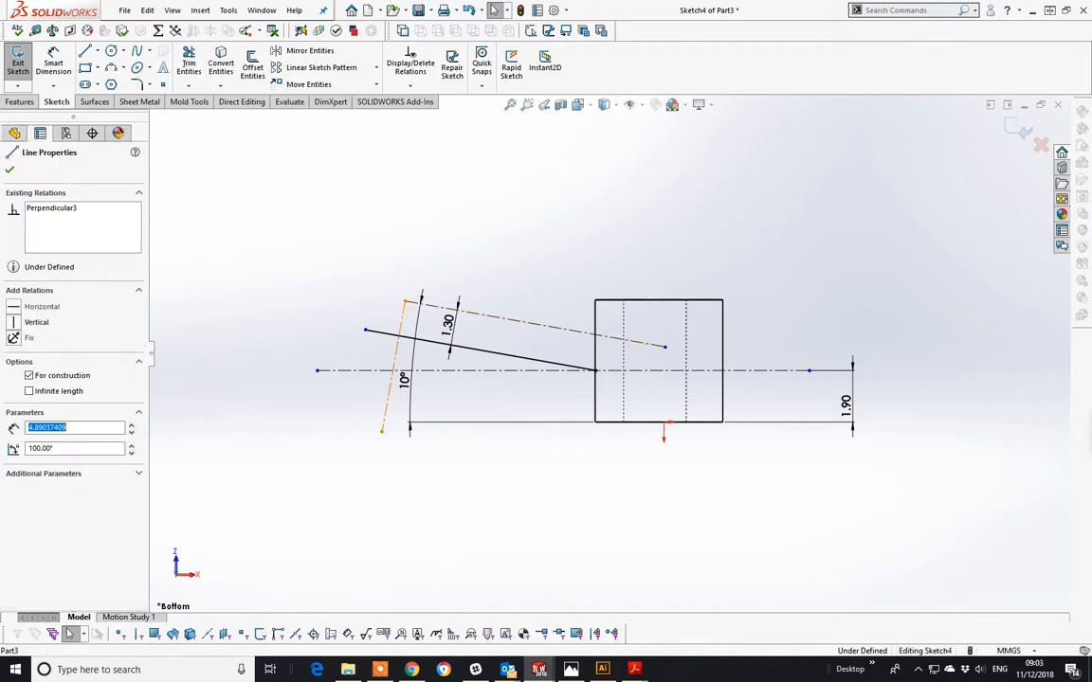
left_click(413, 304, "ctrl")
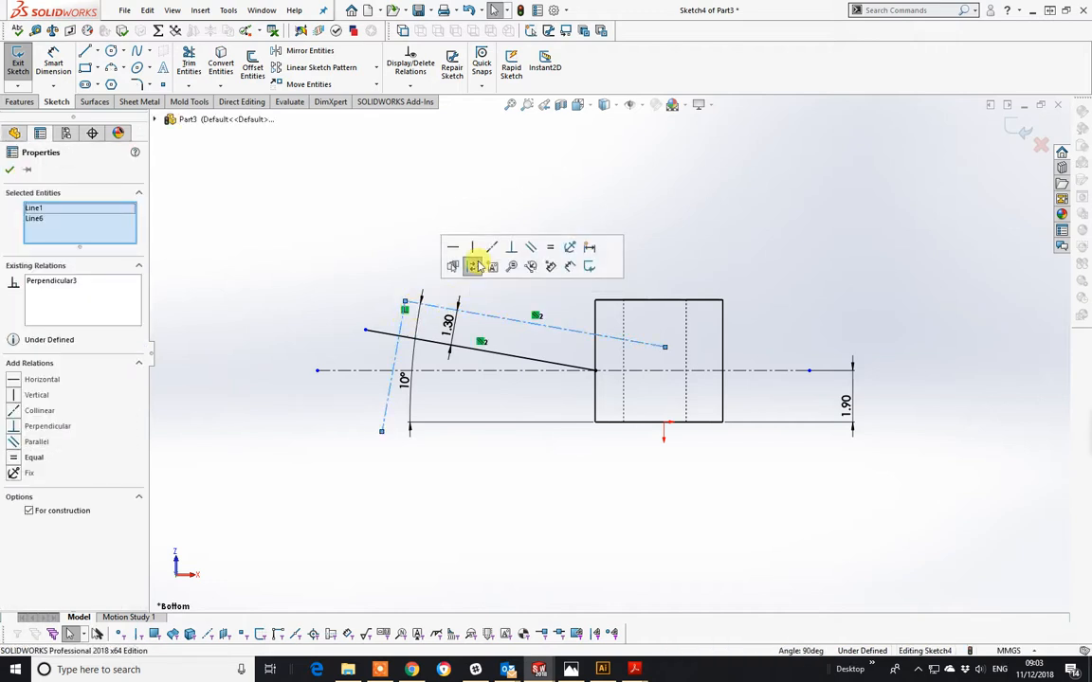
left_click(367, 256)
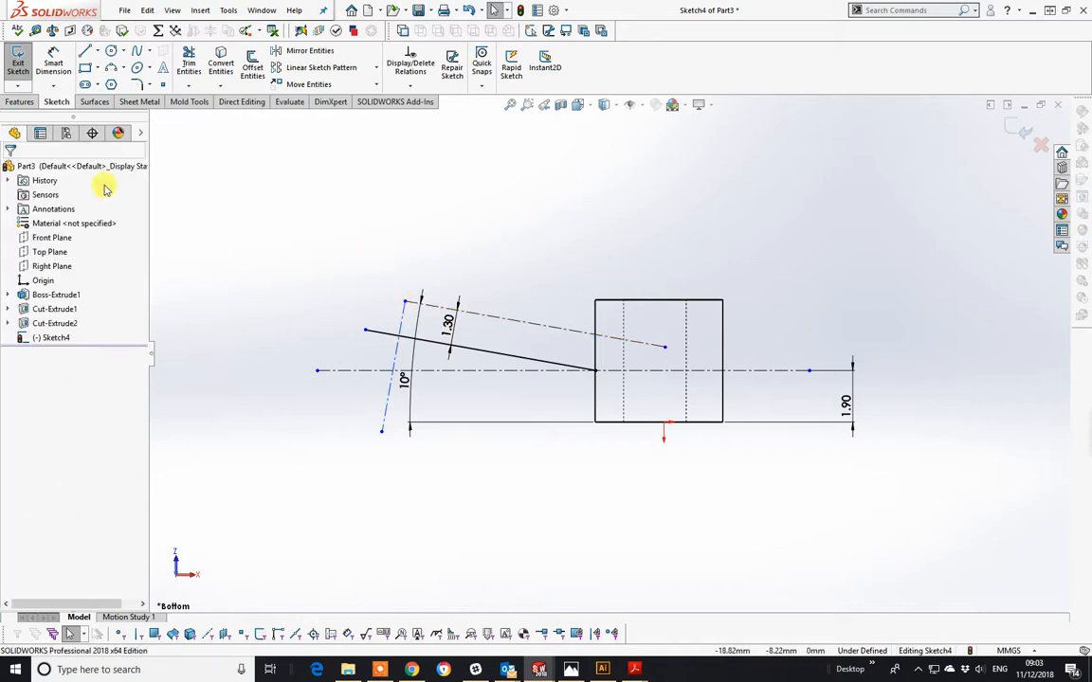
- Shorten the slanted centerline to the cylinder's left edge and dimension the perpendicular centerline 10.65 mm from the cylinder's lower right corner
left_click_drag(666, 351, 595, 334)
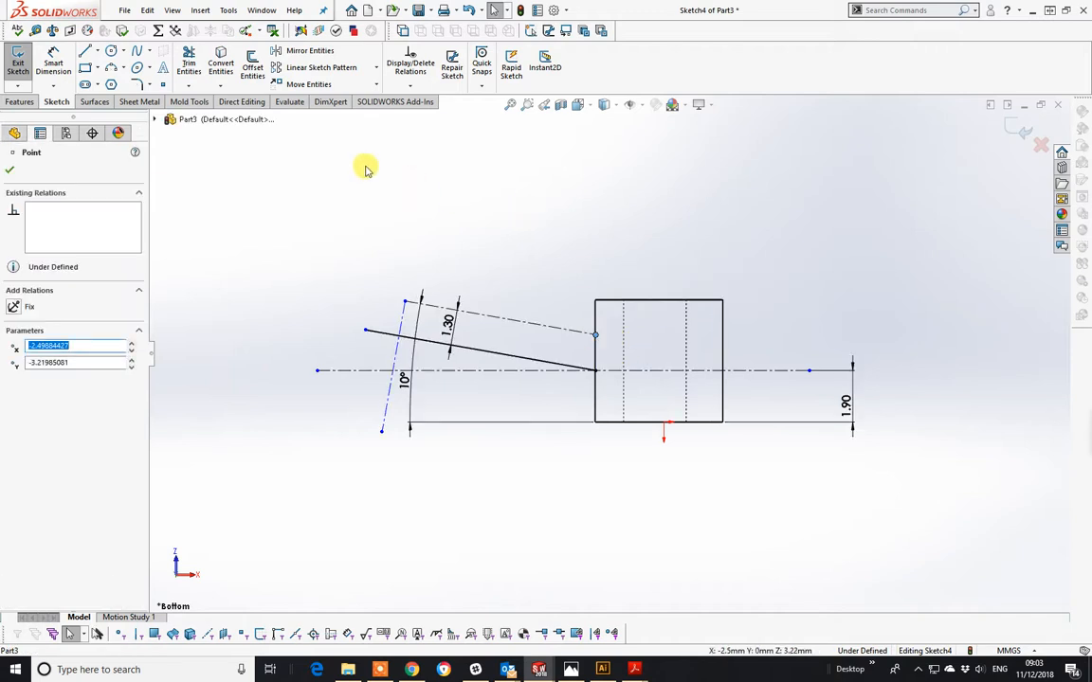
left_click(54, 62)
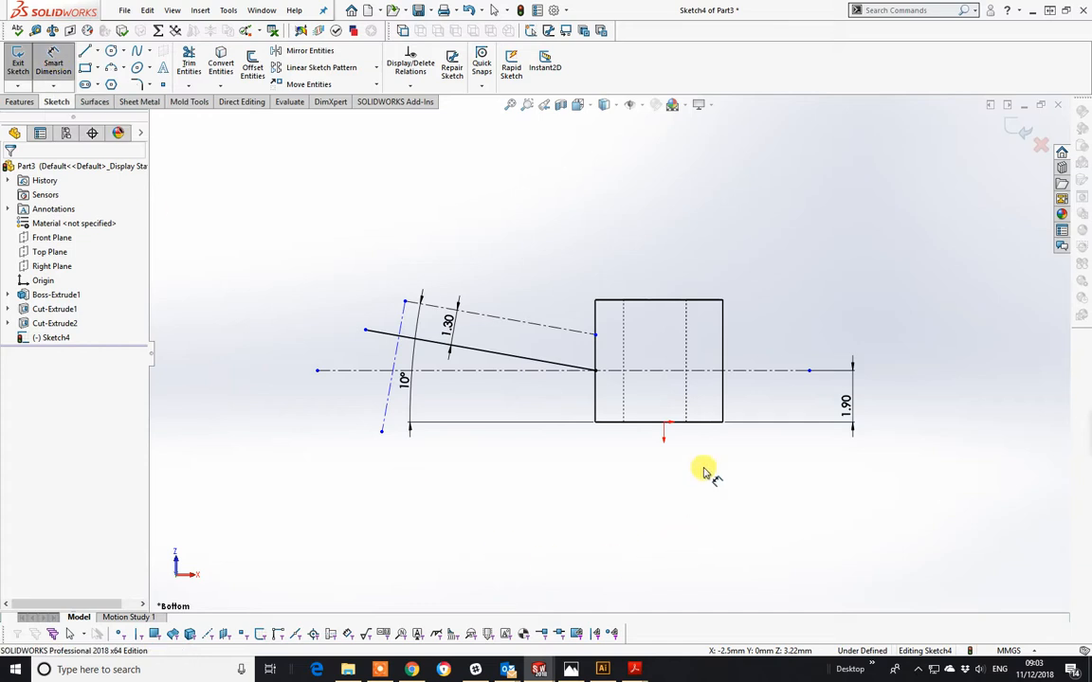
left_click(723, 423)
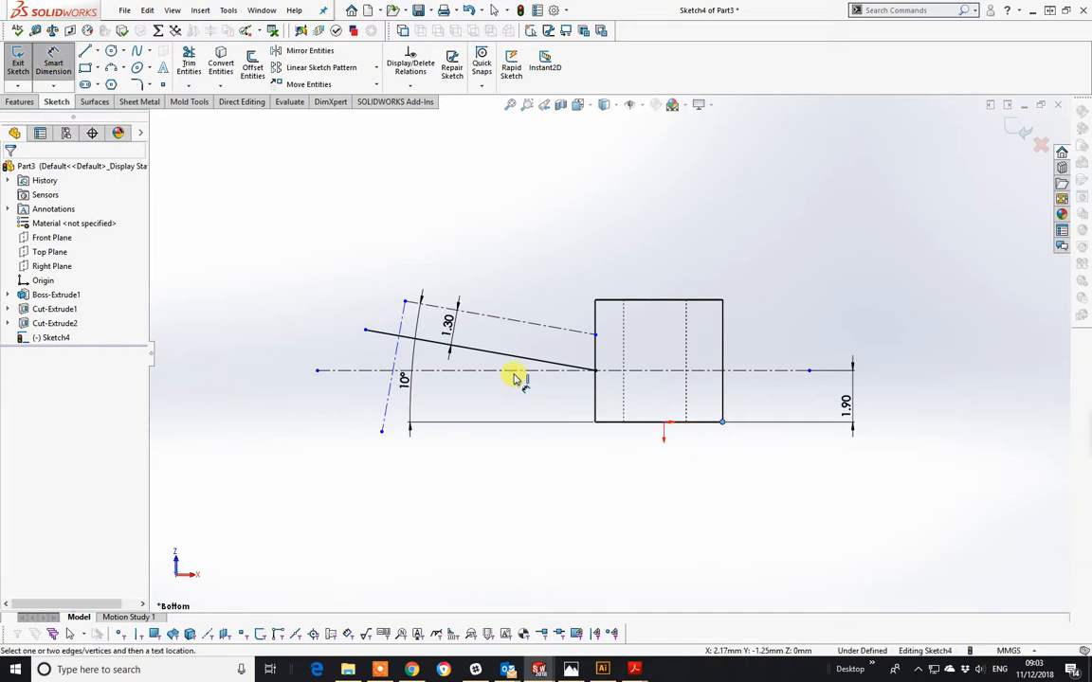
left_click(398, 363)
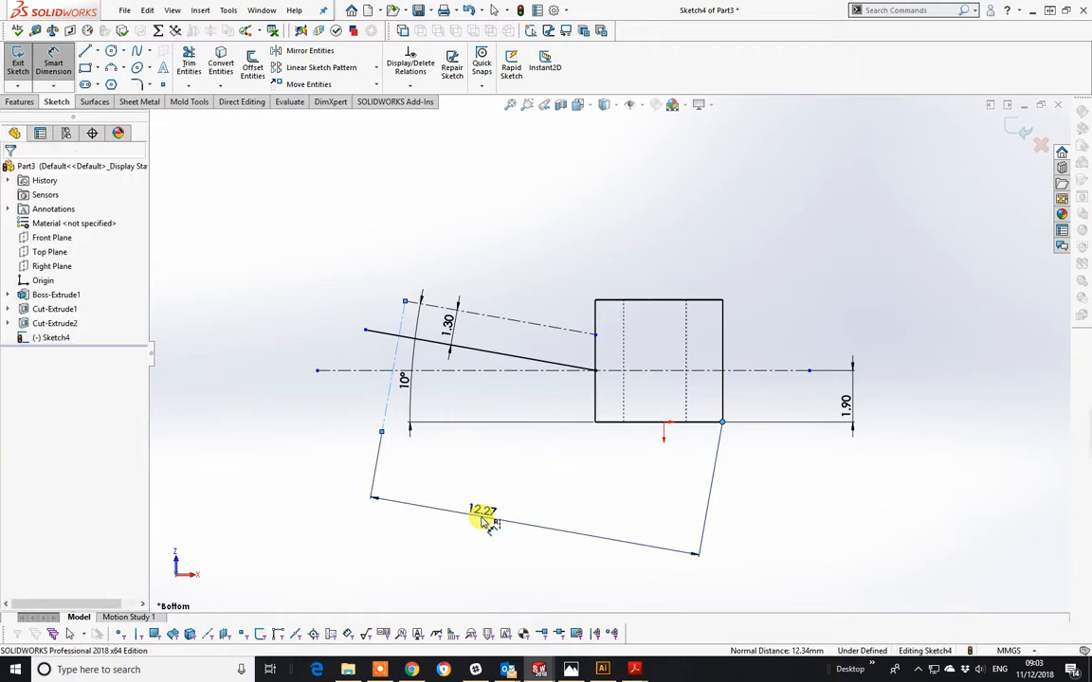
left_click(484, 519)
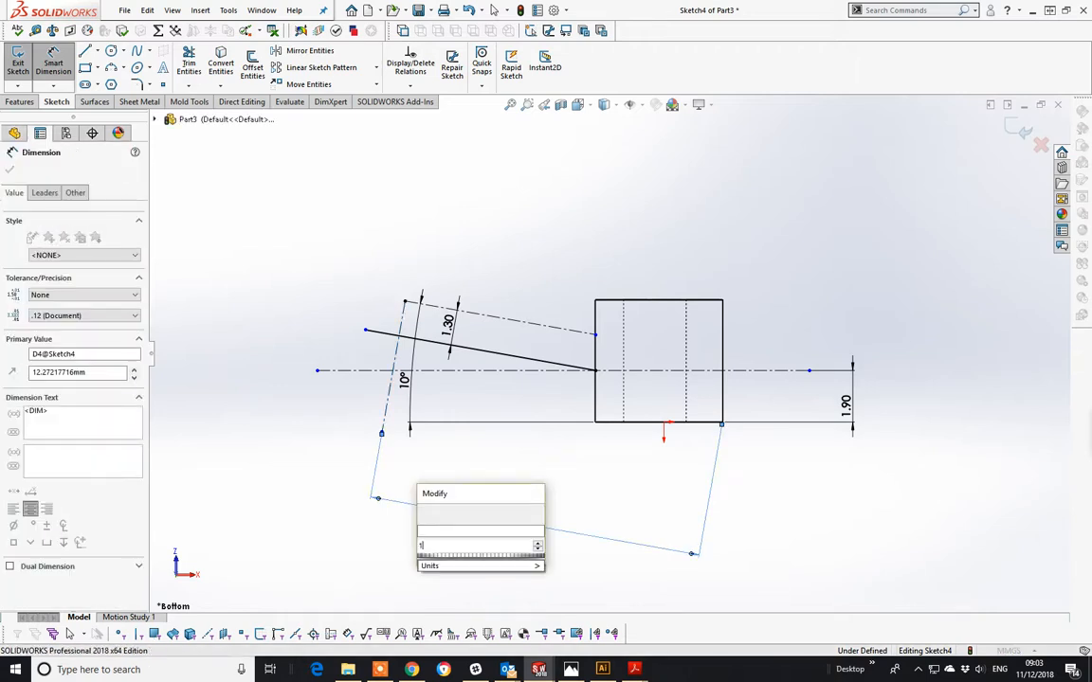
type("10.65")
key("Return")
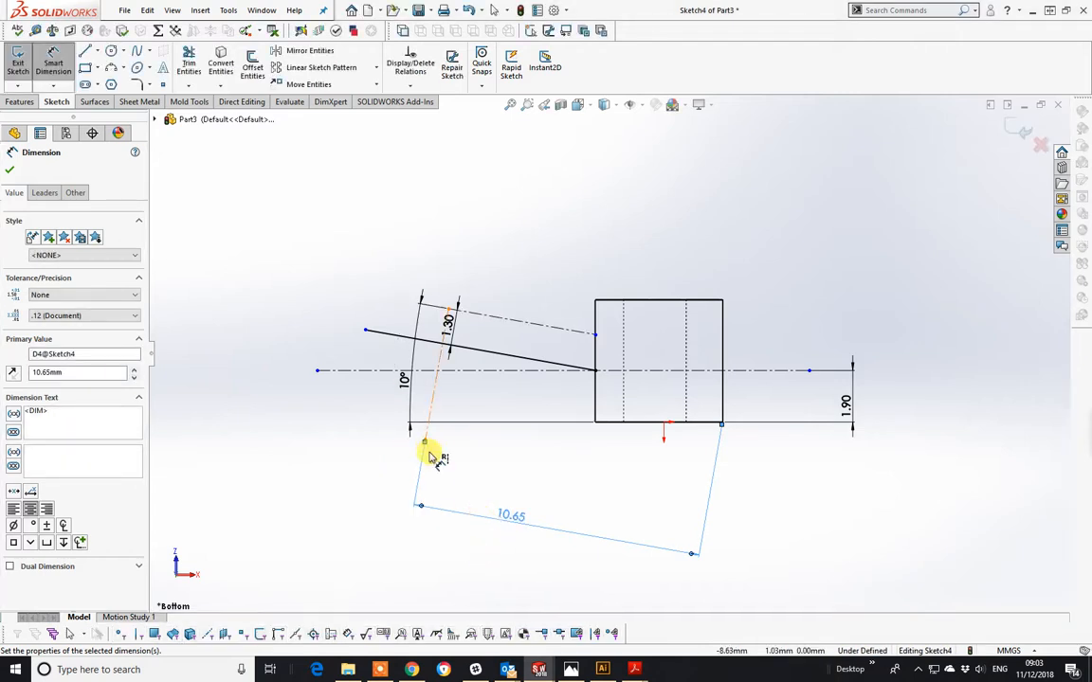
- Finish editing the sketch with the angled reference lines
left_click(1023, 135)
left_click(1022, 134)
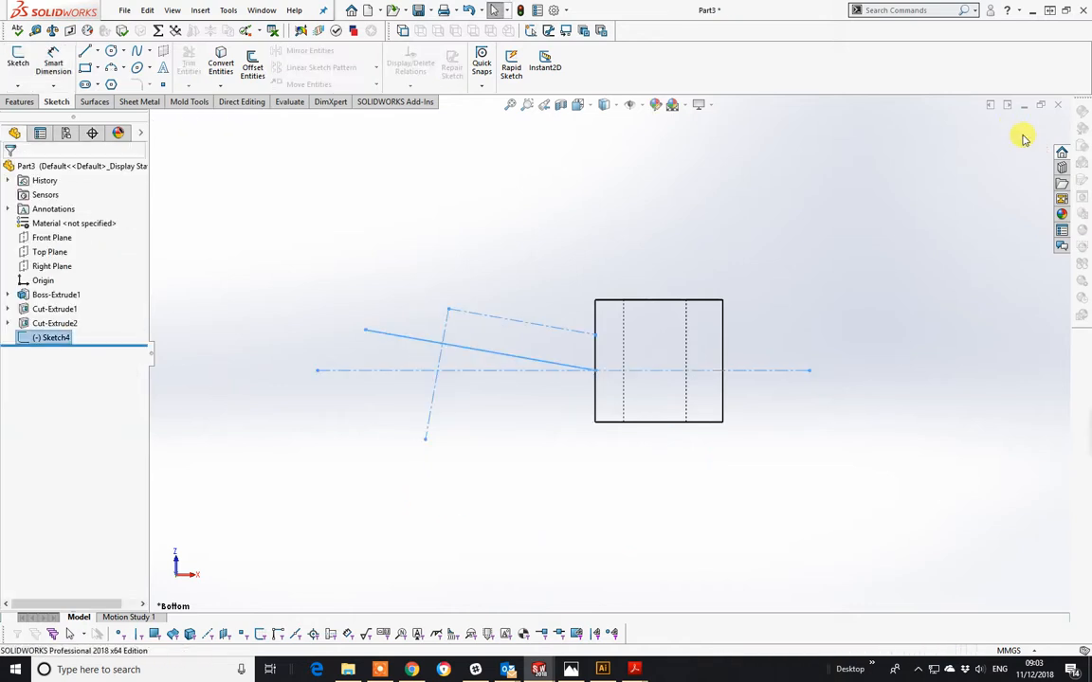
mouse_move(483, 393)
middle_mouse_down()
mouse_move(543, 392)
mouse_move(479, 397)
mouse_move(474, 371)
middle_mouse_up()
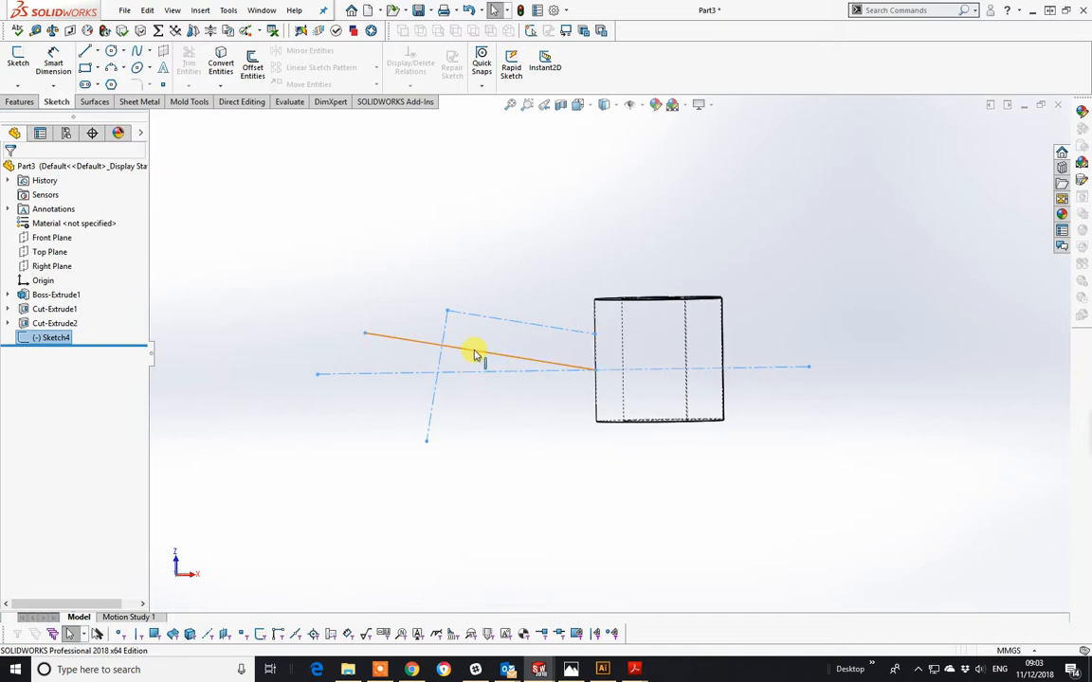
- Try to delete the solid slanted line with the sketch closed, and undo the deletion
left_click(476, 354)
key("Delete")
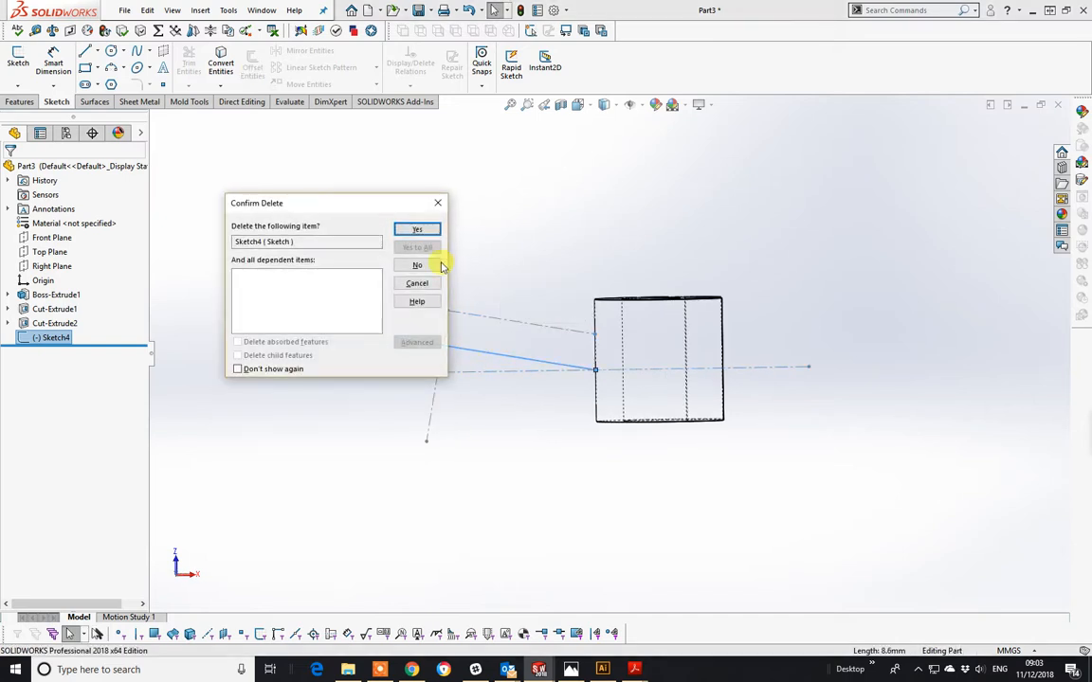
left_click(436, 232)
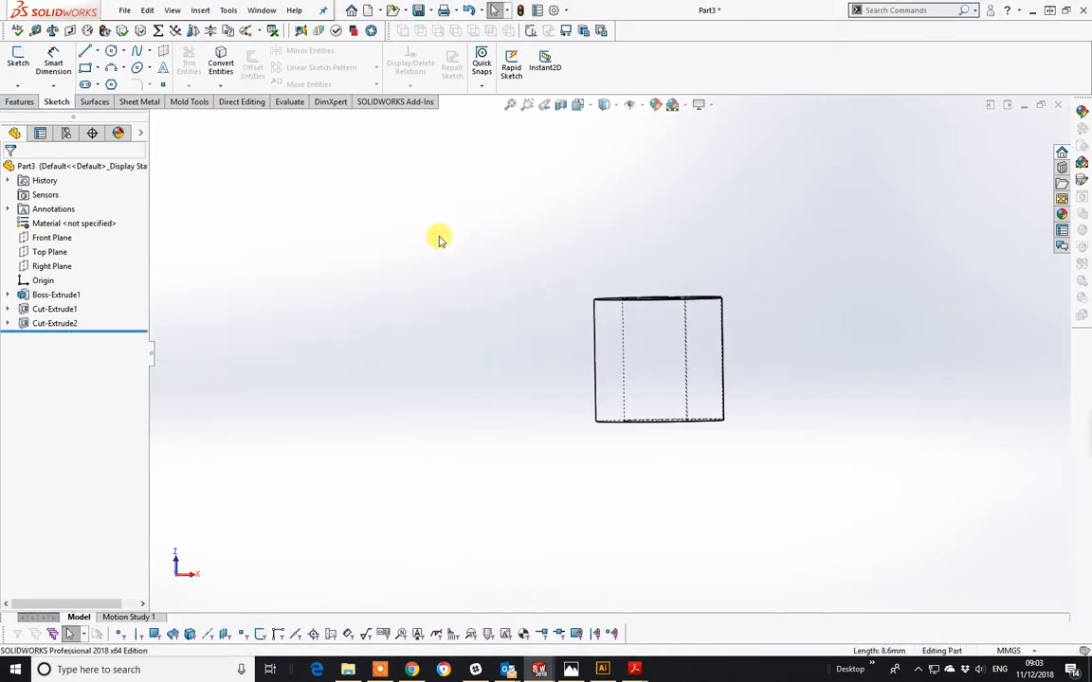
key("ctrl+z")
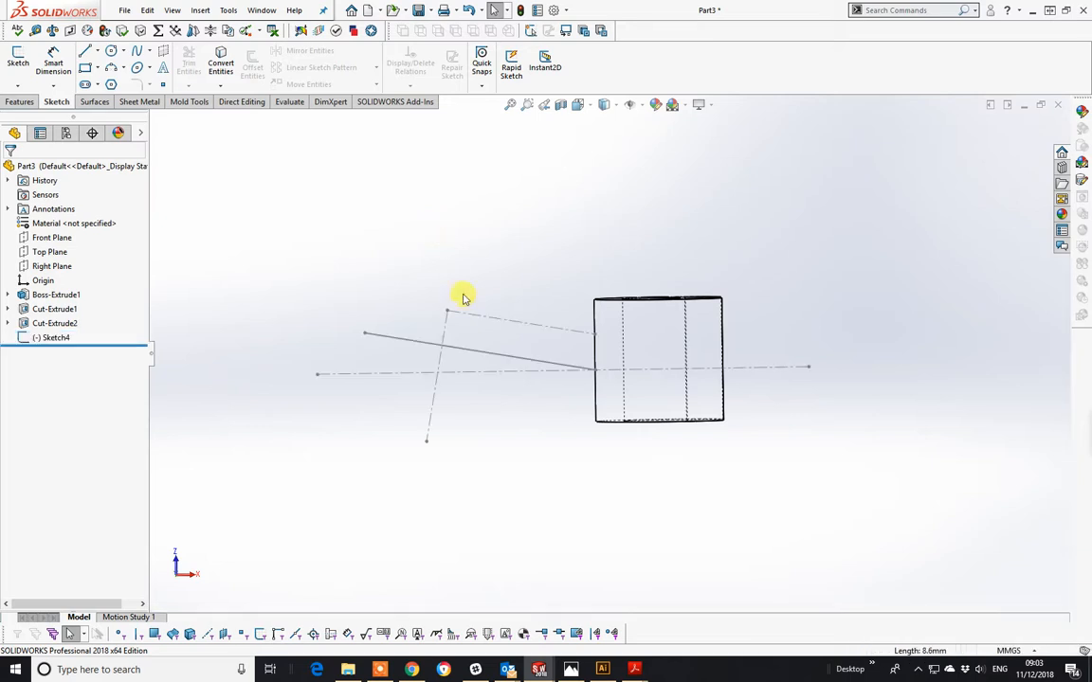
- Reopen the sketch with the angled reference lines, convert the solid slanted line to construction geometry, and finish editing the sketch
left_click(514, 363)
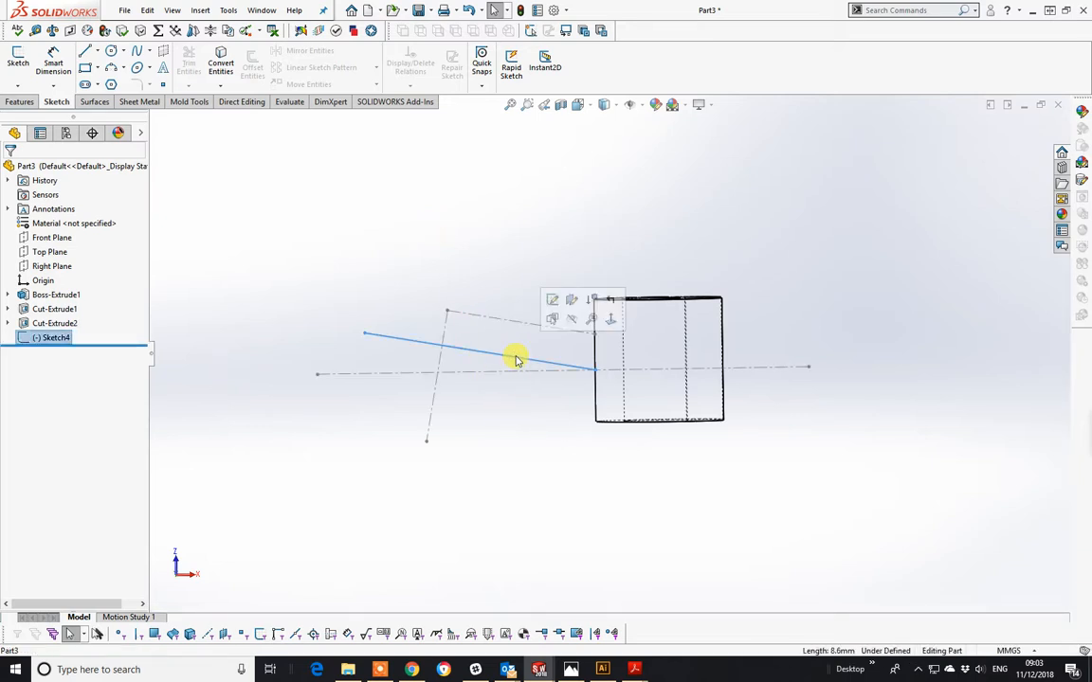
right_click(520, 358)
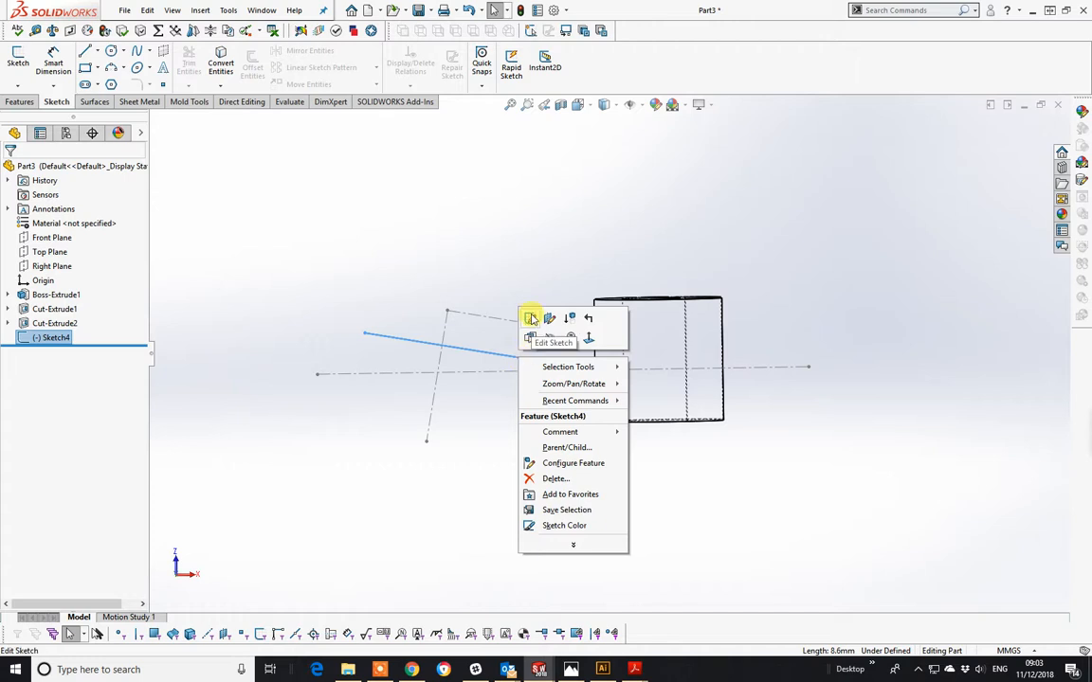
left_click(531, 316)
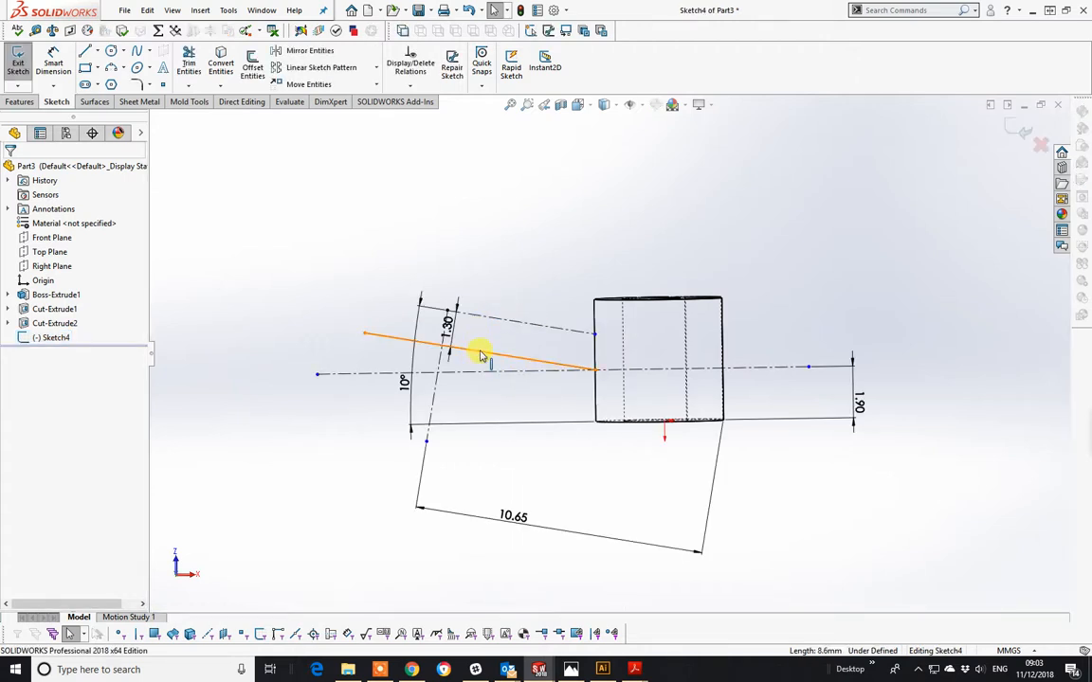
left_click(481, 355)
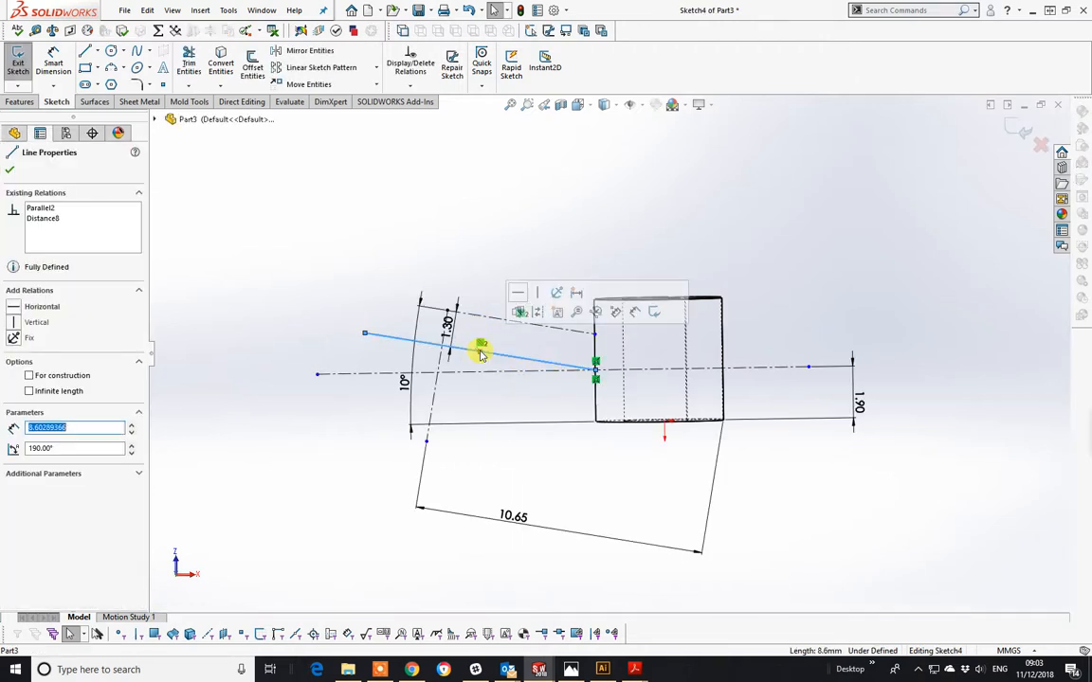
left_click(537, 313)
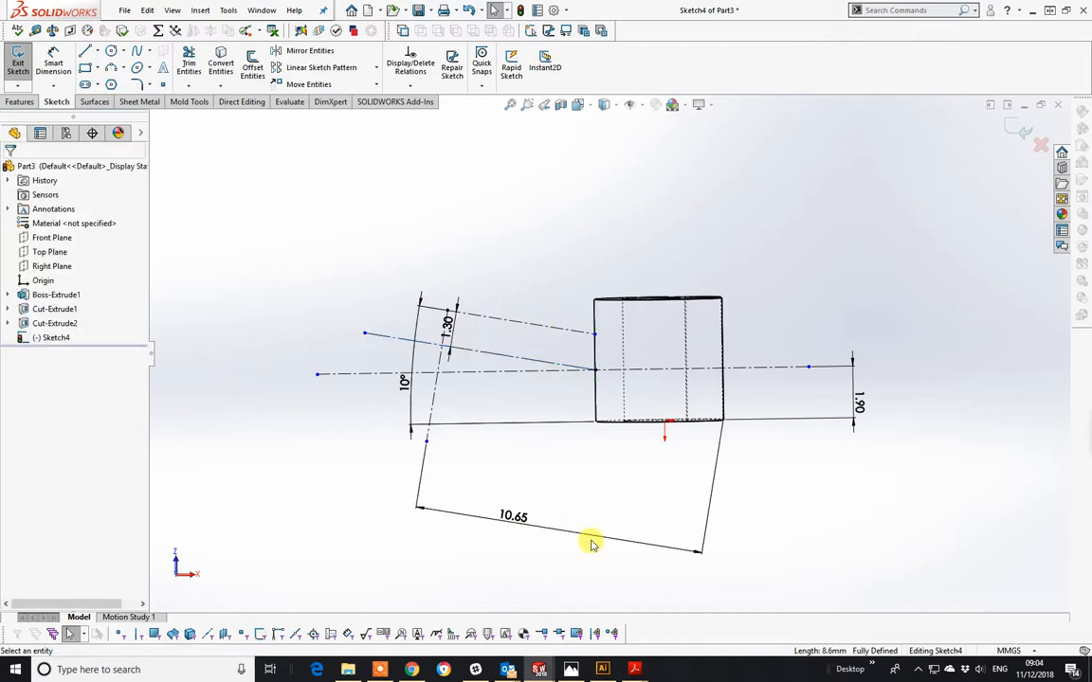
middle_click_drag(563, 503, 619, 497)
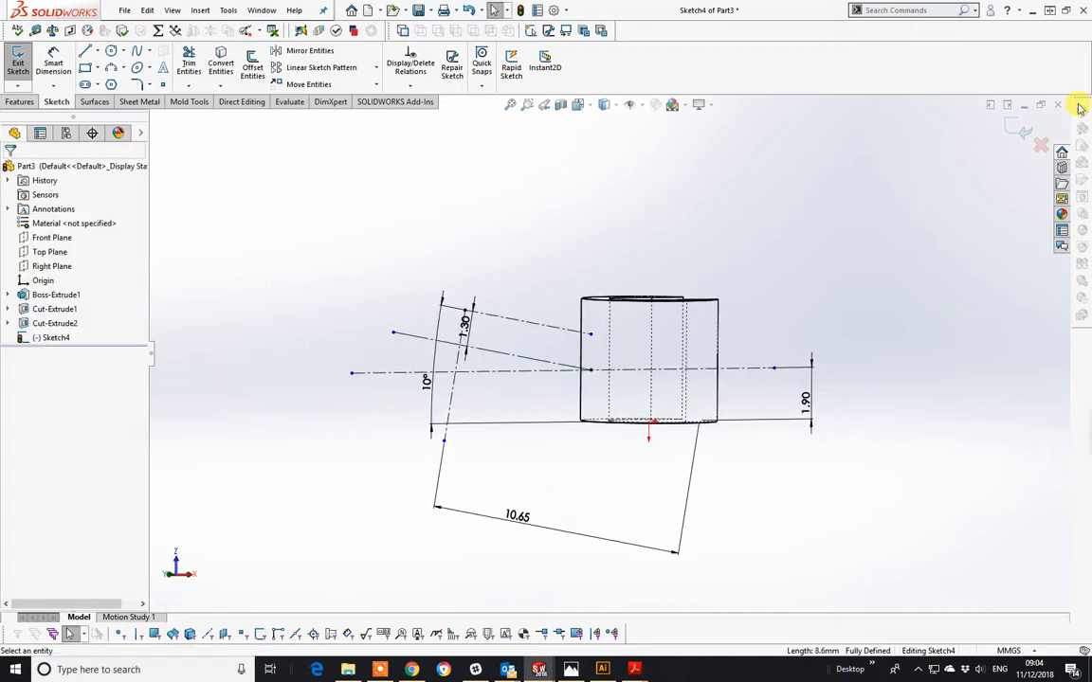
left_click(1023, 134)
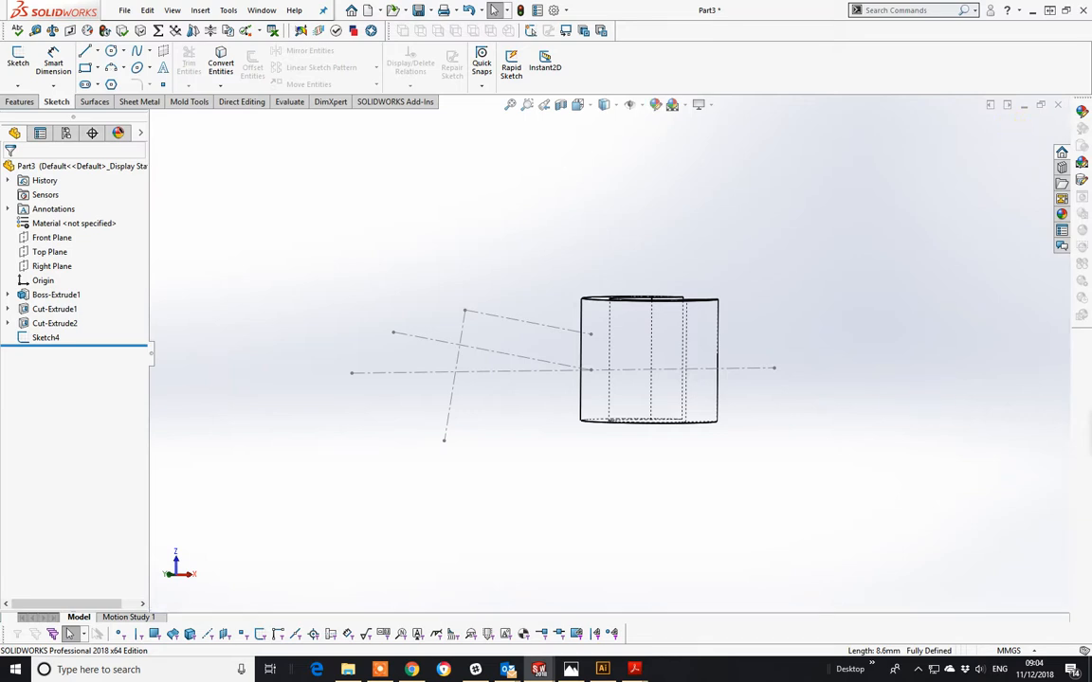
- Create a reference plane through the upper slanted centerline's outer endpoint, perpendicular to that centerline
key("alt+Tab")
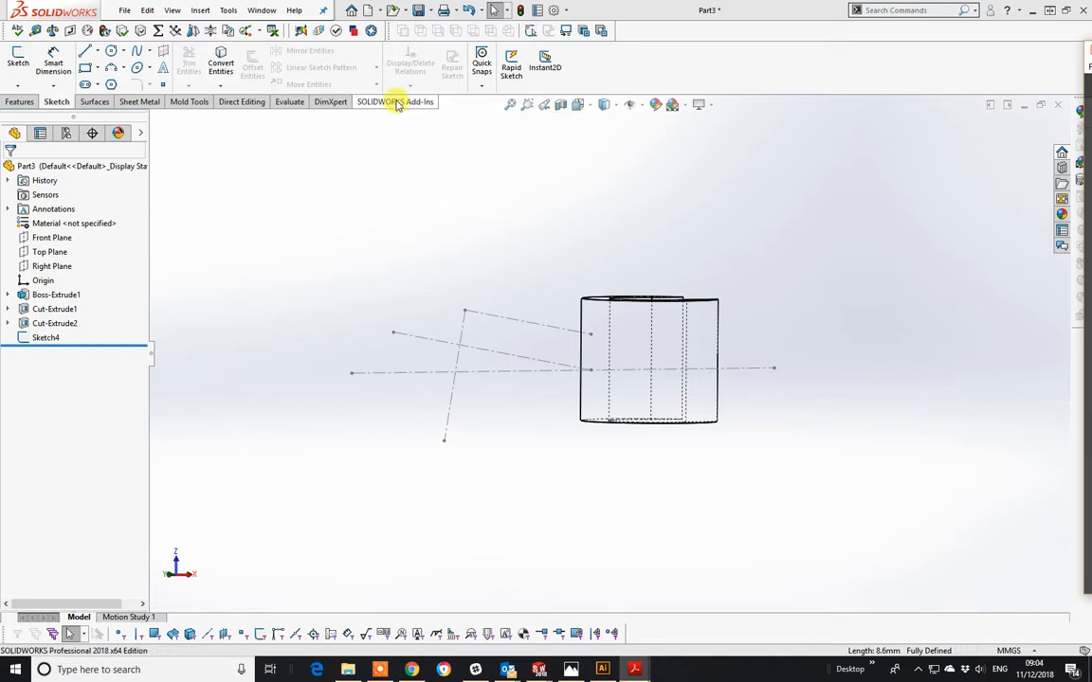
left_click(21, 102)
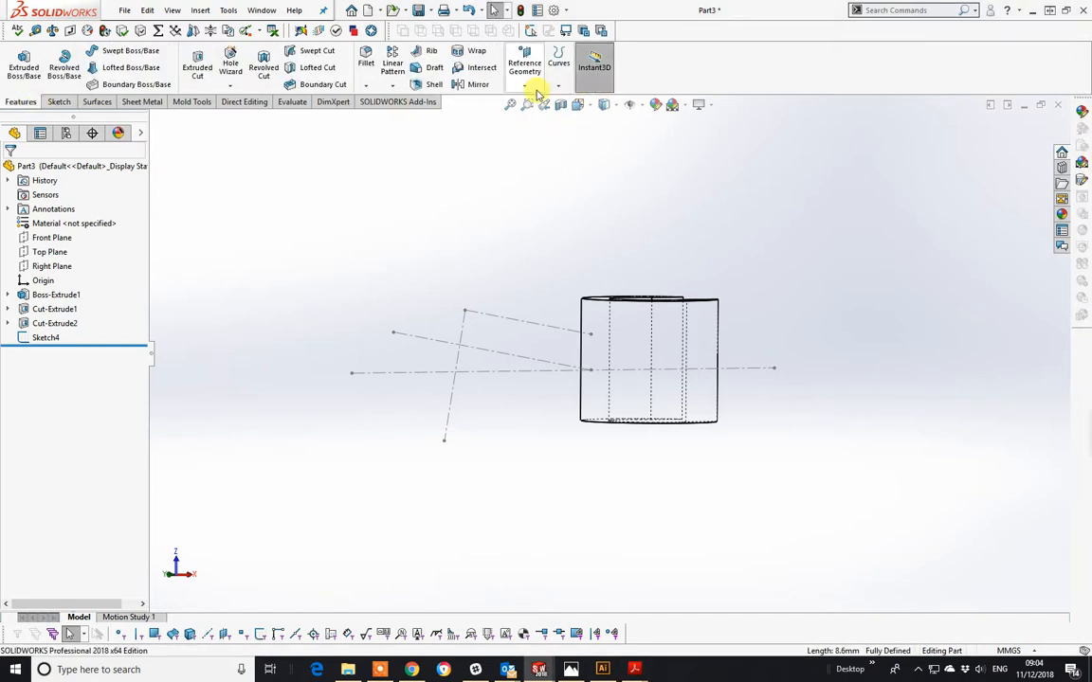
left_click(524, 85)
left_click(532, 101)
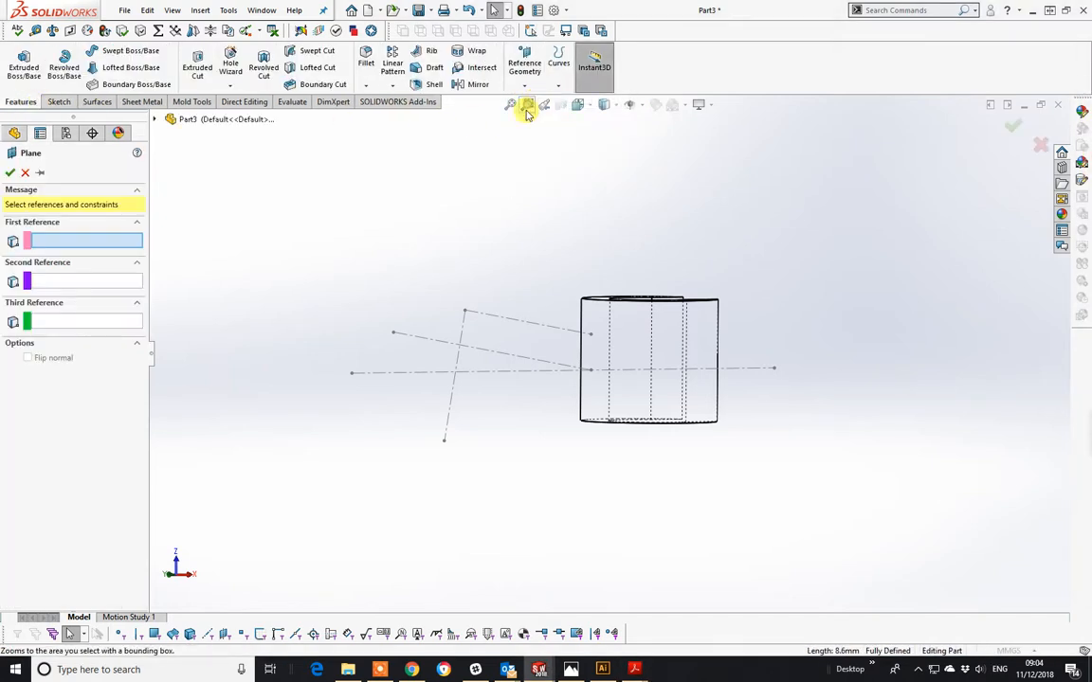
left_click(467, 313)
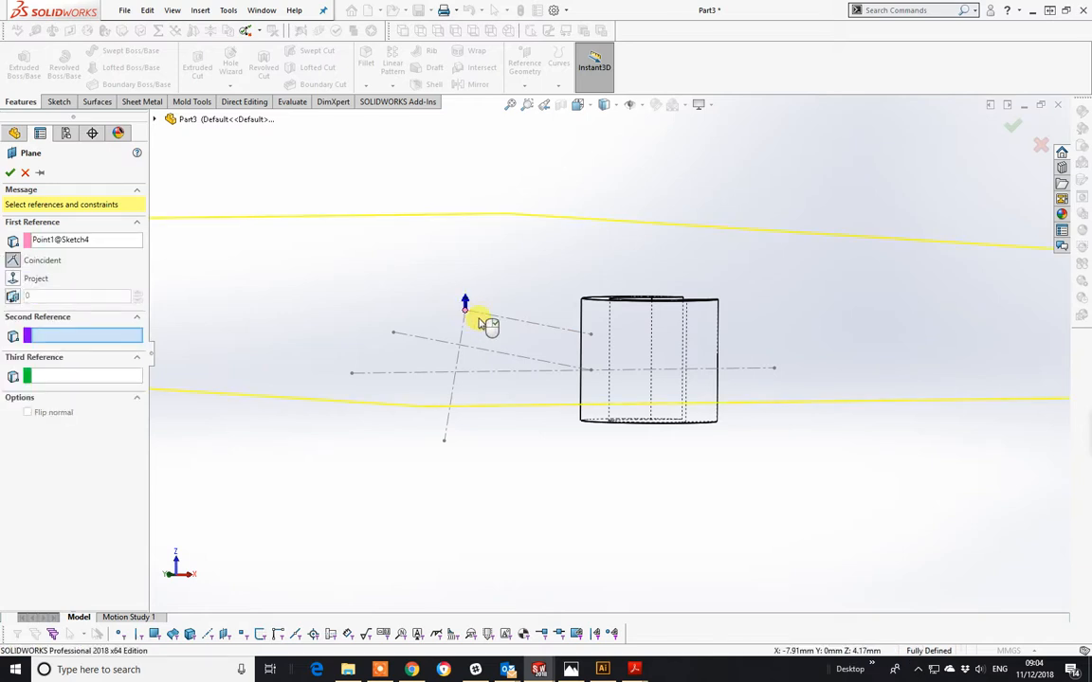
left_click(486, 321)
right_click(485, 316)
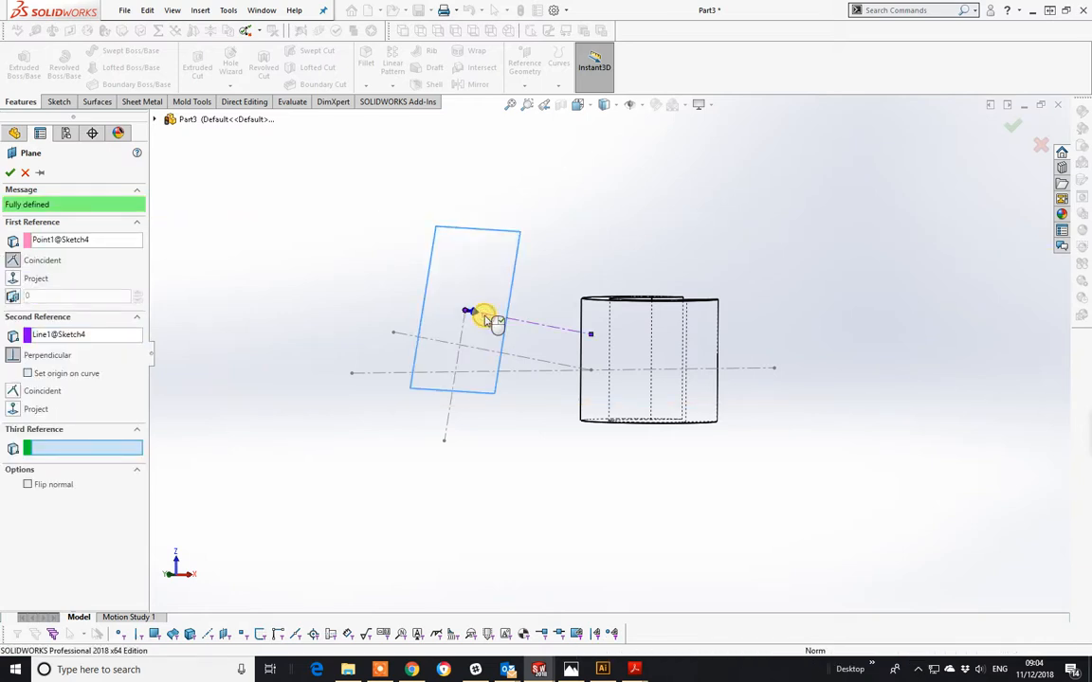
- Sketch a circle about 1 mm in radius on the new plane, centered on the upper slanted centerline's outer endpoint
left_click(57, 103)
left_click(111, 51)
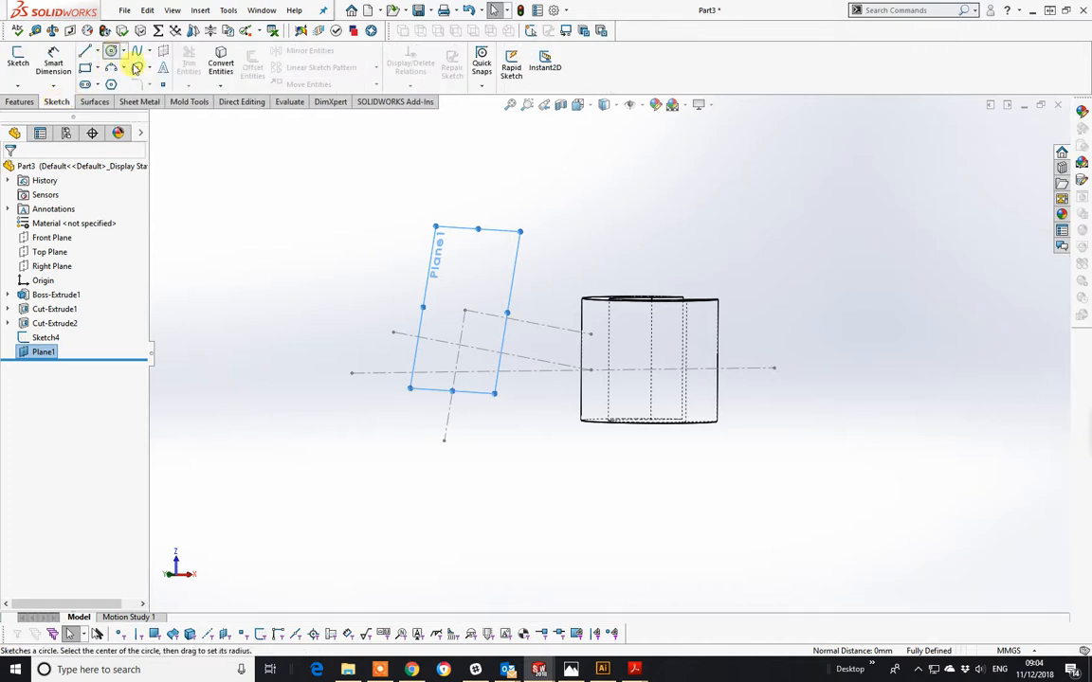
left_click(461, 312)
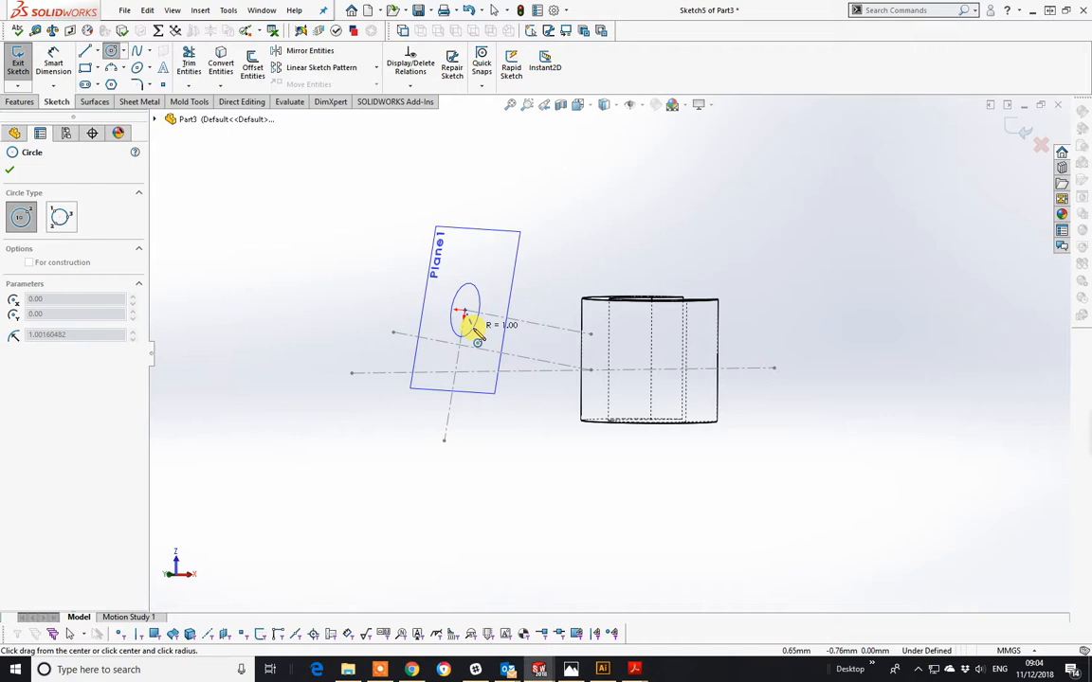
left_click(476, 330)
right_click(477, 336)
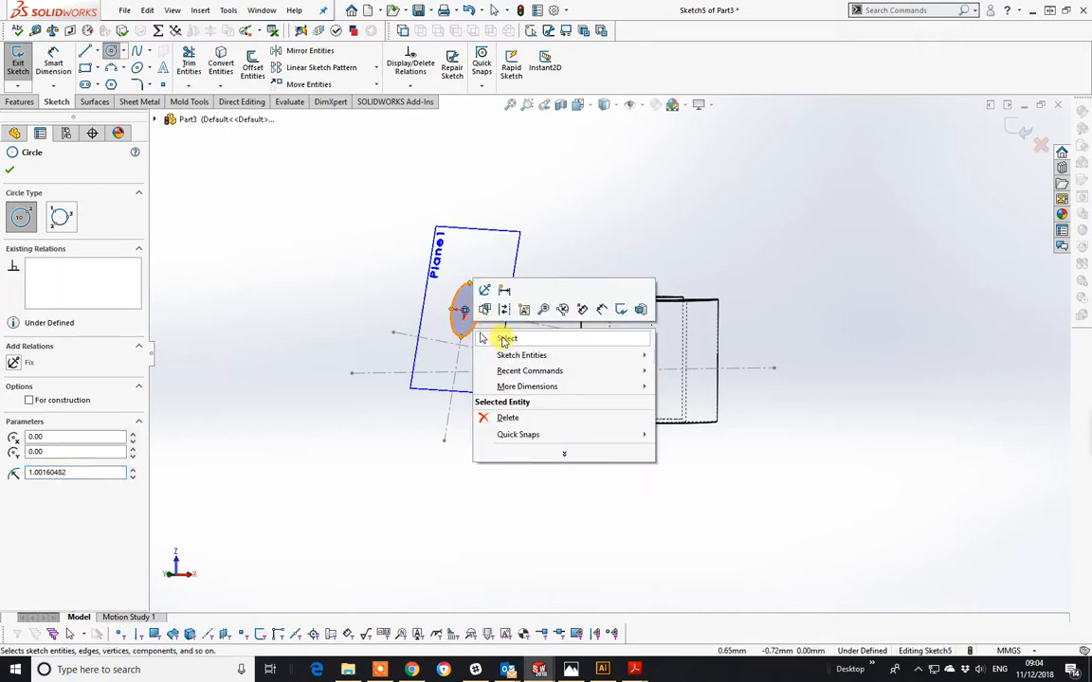
left_click(507, 340)
- Dimension the circle's diameter at 2.4 mm
left_click(53, 62)
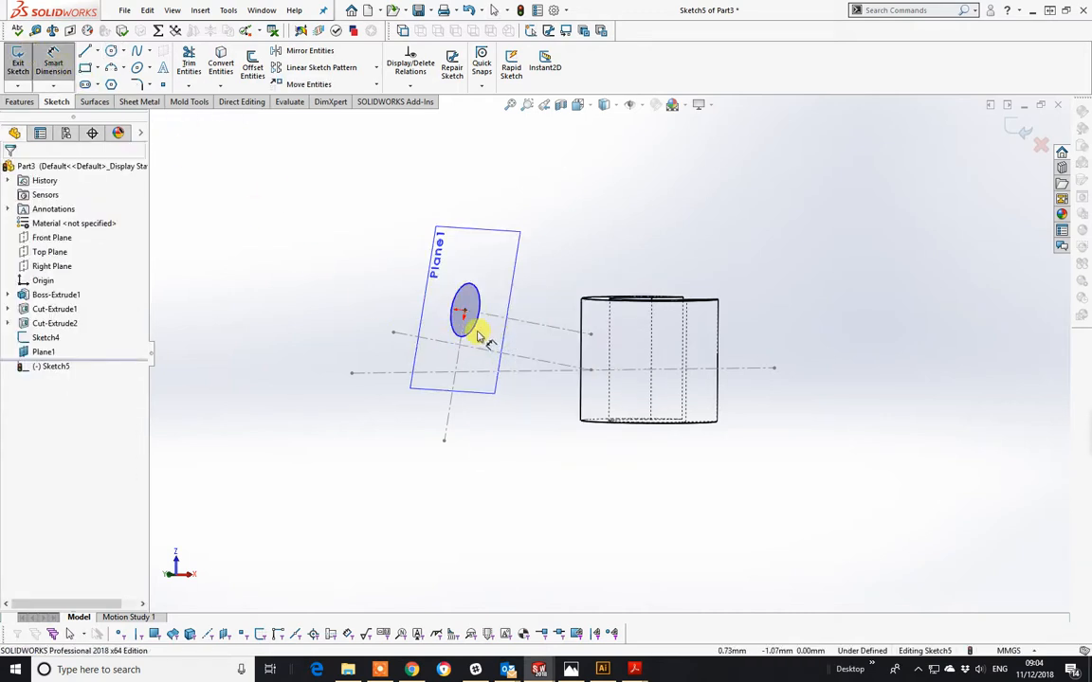
left_click(471, 334)
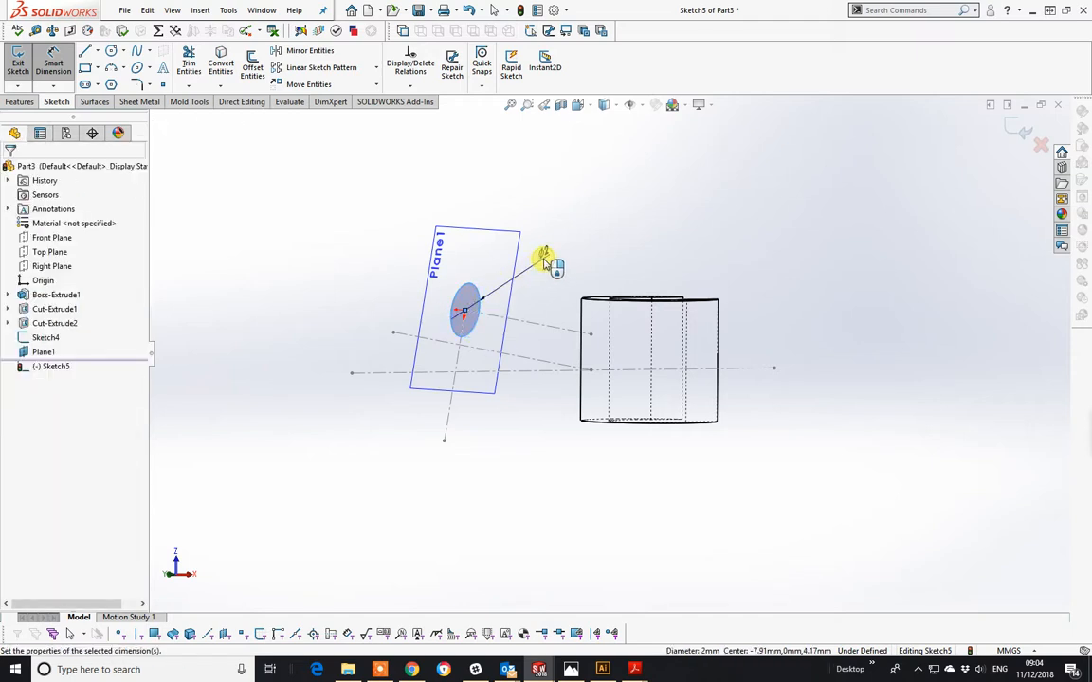
left_click(545, 262)
type("2.4")
key("Return")
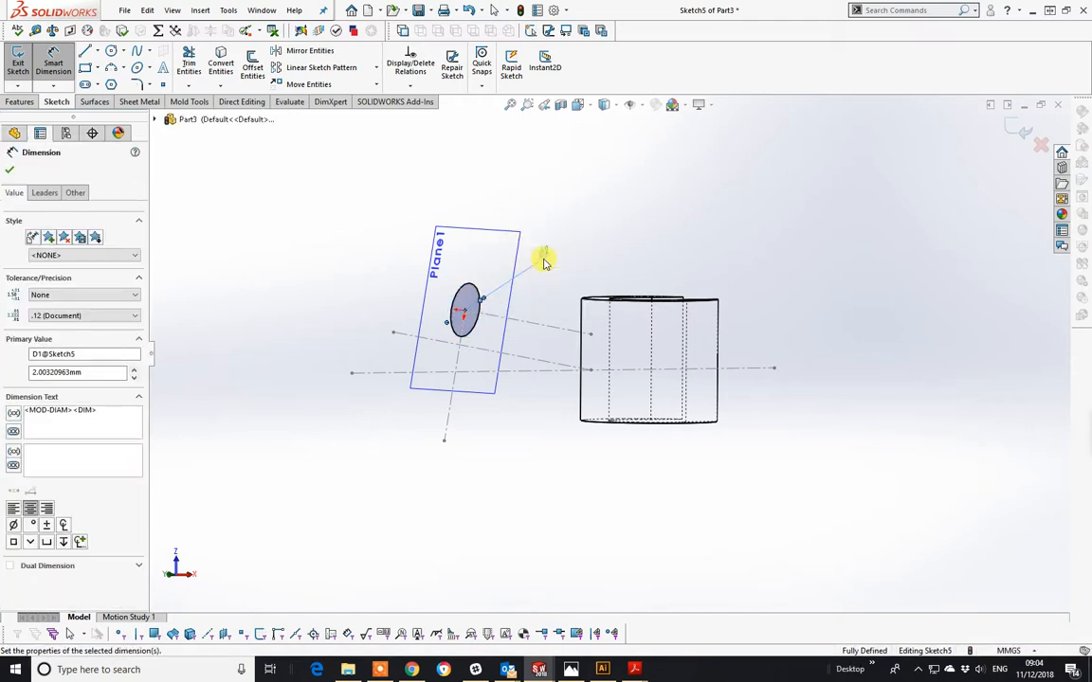
- Extrude the 2.4 mm circle 4 mm toward the slotted cylinder with a blind boss extrusion
middle_click_drag(681, 436, 662, 433)
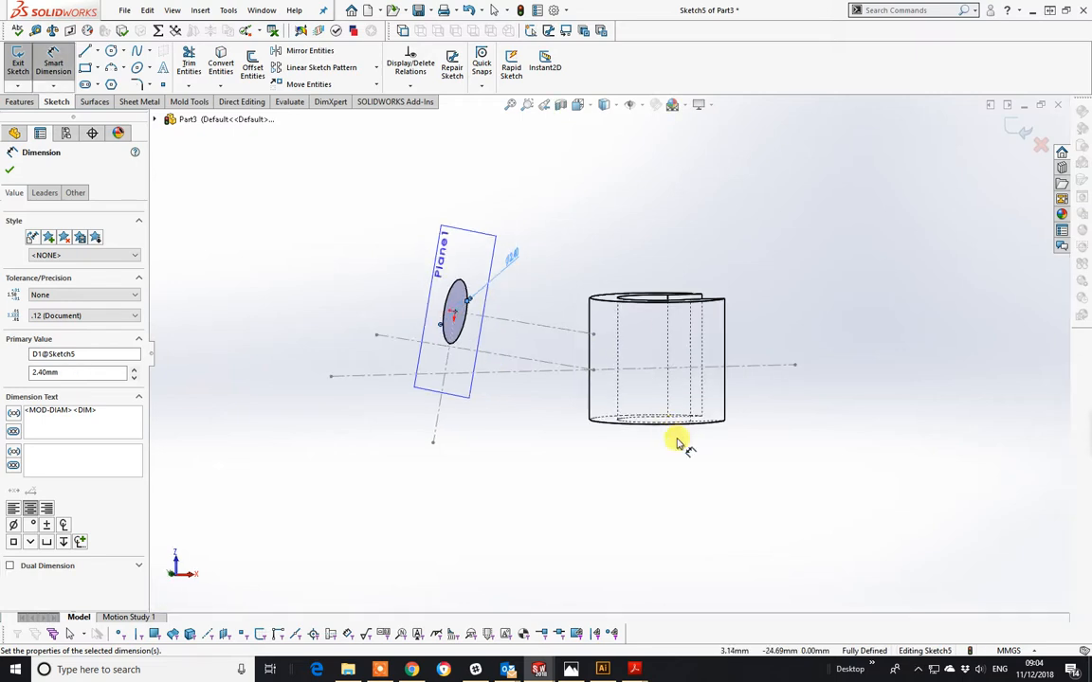
left_click(24, 102)
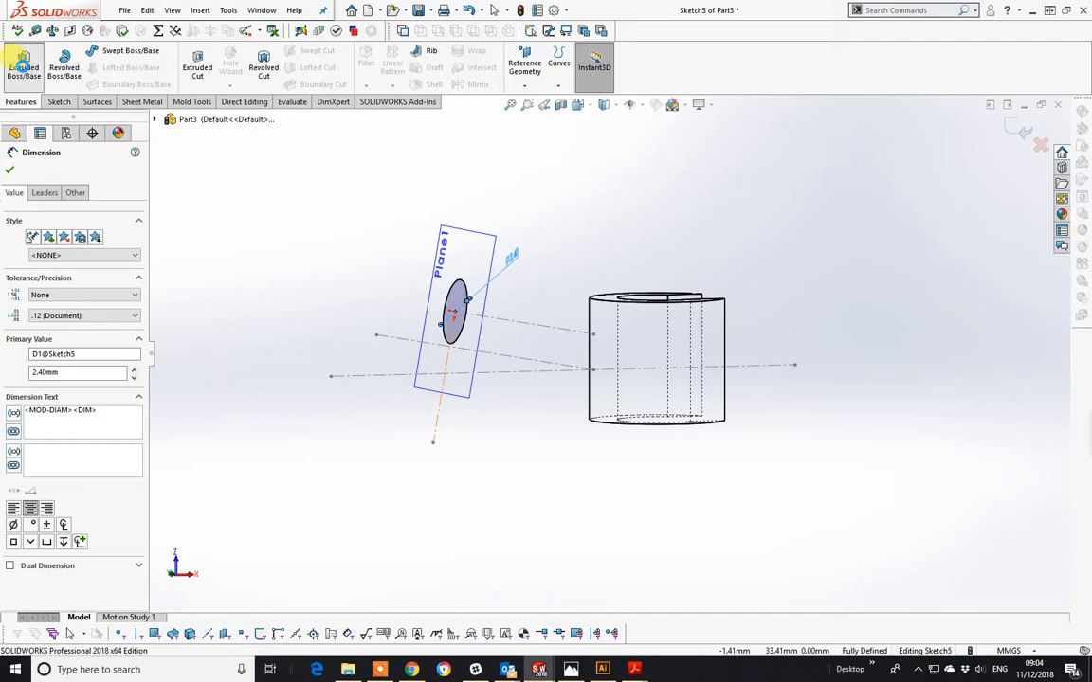
left_click(24, 65)
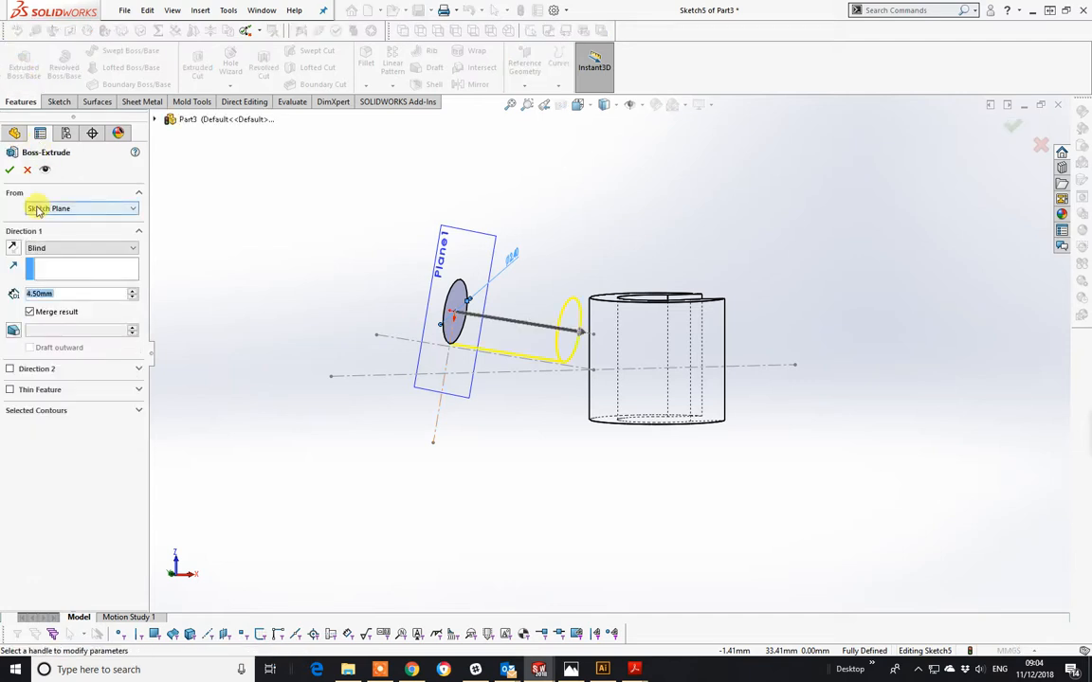
type("4")
key("Return")
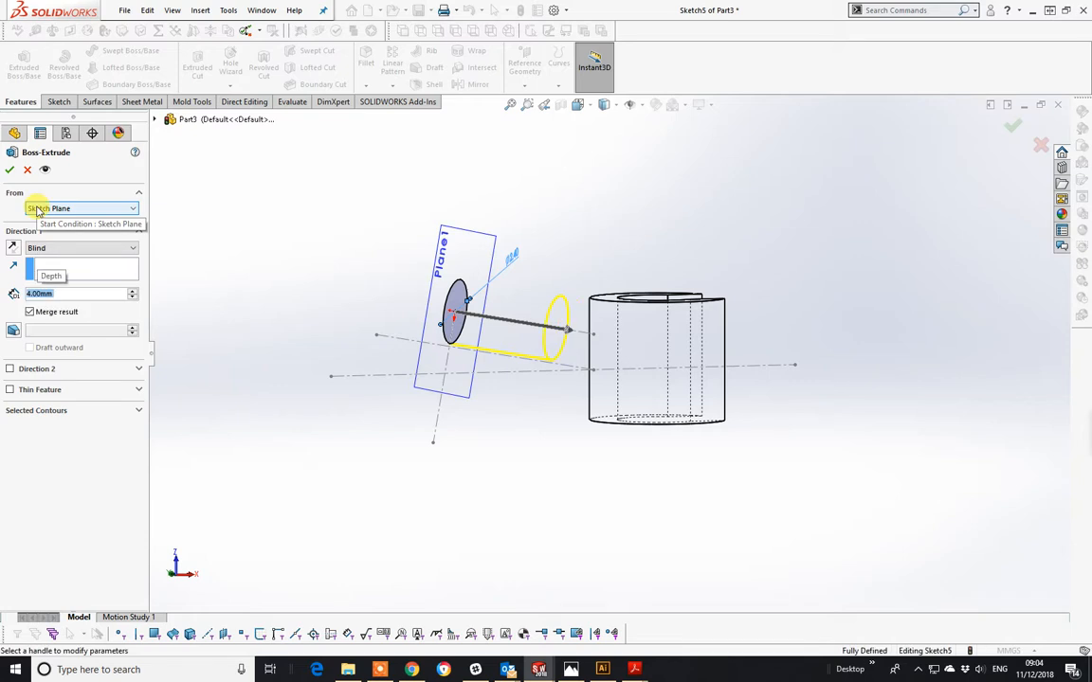
left_click(10, 168)
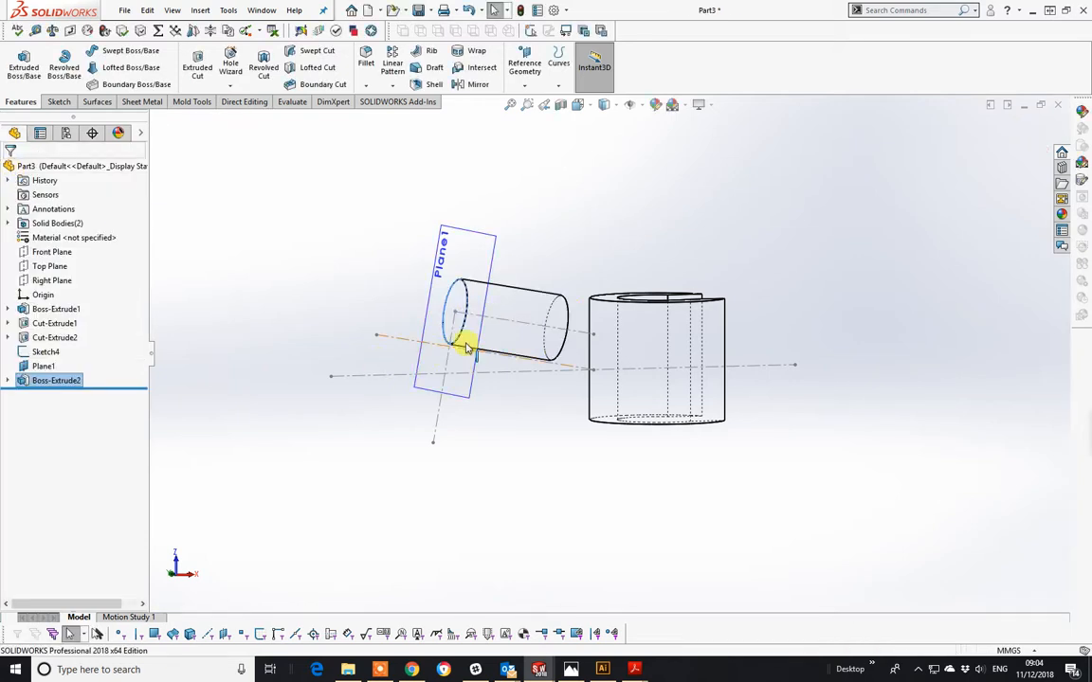
- Sketch a concentric circle about 3.56 mm in diameter on the angled rod's end face nearest the slotted cylinder
mouse_move(466, 348)
middle_mouse_down()
mouse_move(500, 332)
mouse_move(417, 305)
middle_mouse_up()
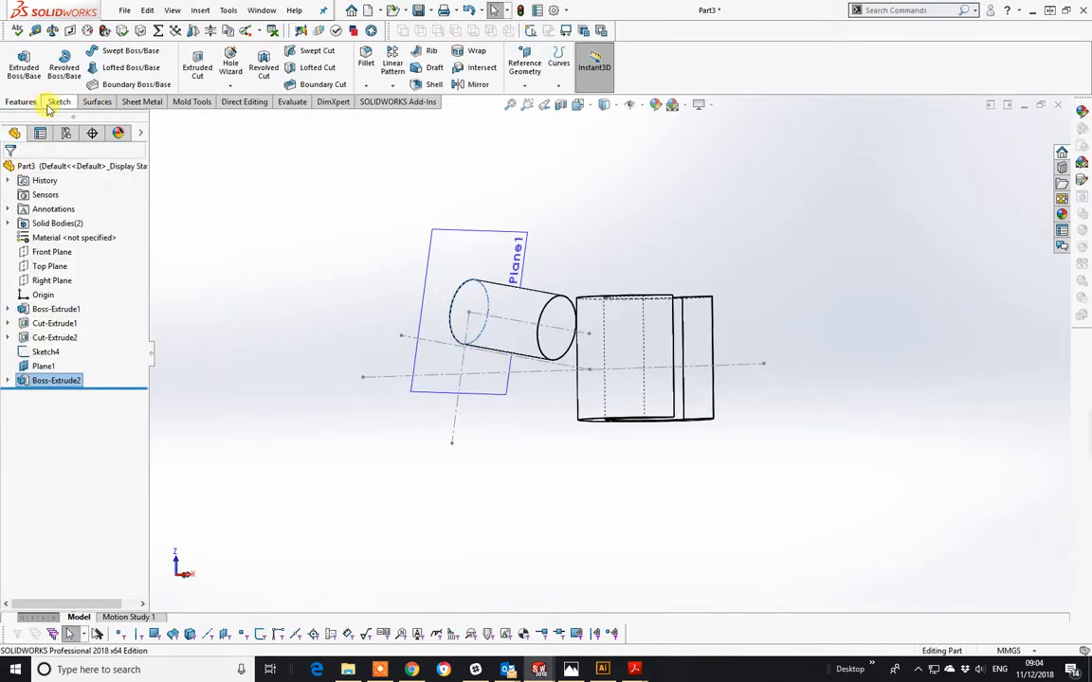
left_click(57, 101)
left_click(17, 58)
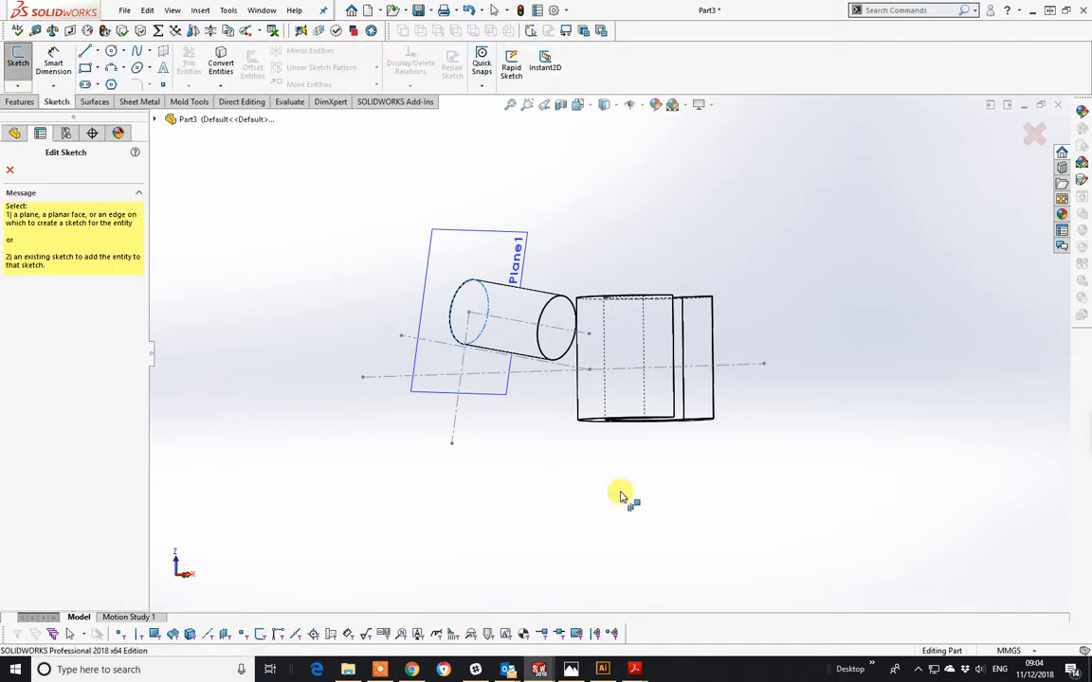
left_click(557, 347)
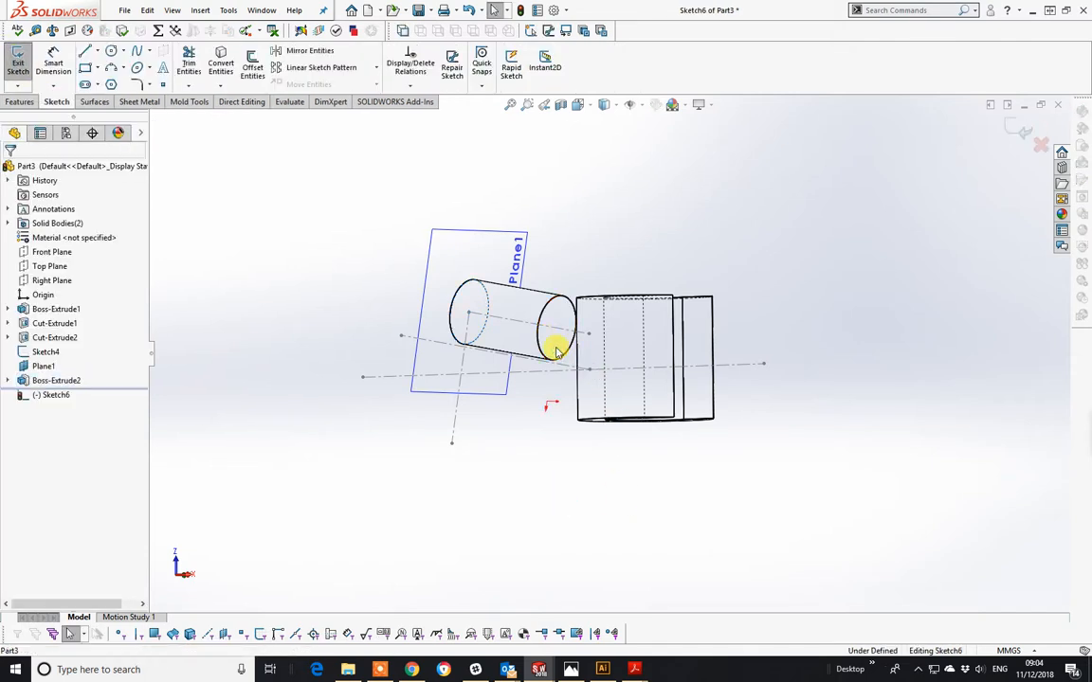
left_click(111, 51)
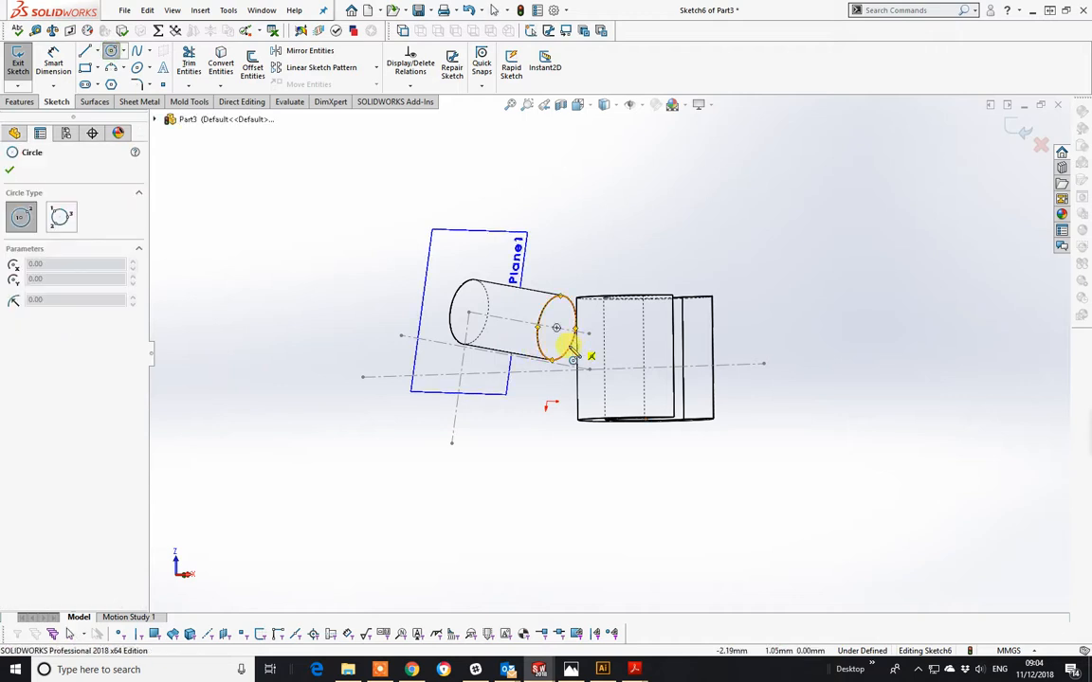
left_click(558, 328)
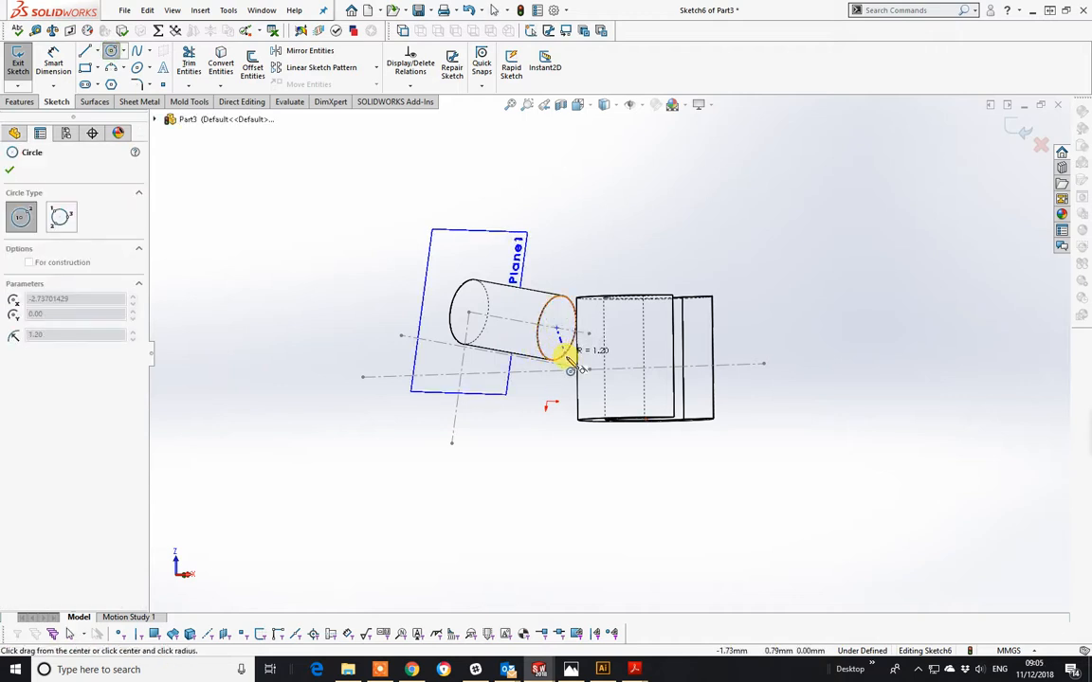
left_click(568, 367)
right_click(569, 368)
left_click(599, 379)
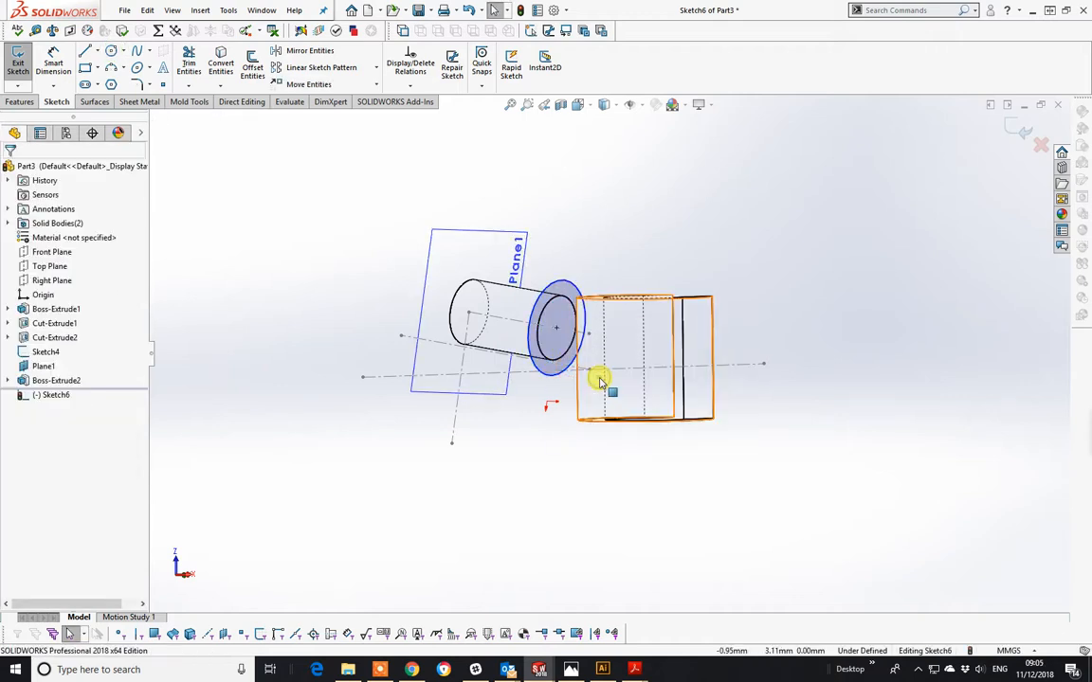
- Dimension the diameter of the circle on the rod's end face at 2.6 mm
middle_click_drag(597, 377, 669, 381)
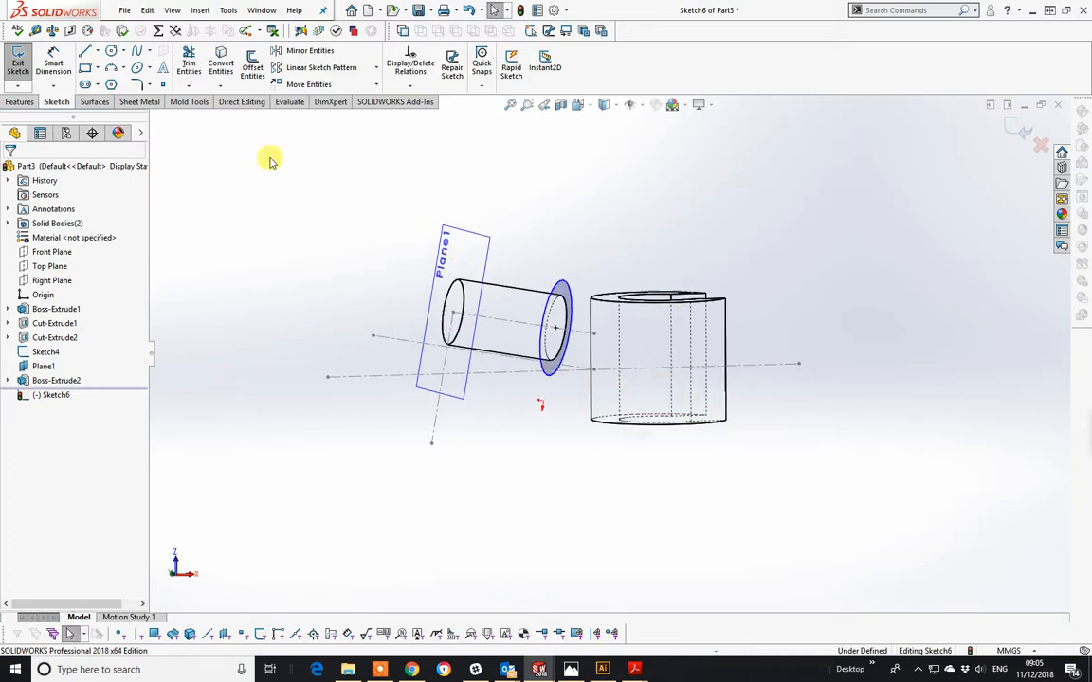
left_click(51, 66)
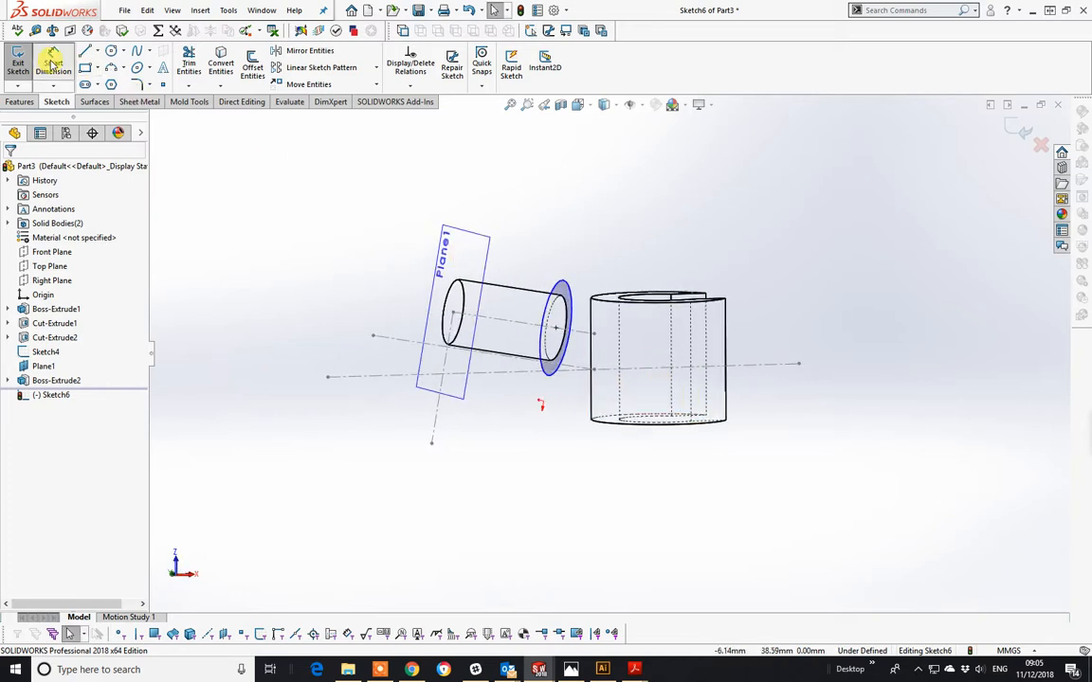
left_click(566, 289)
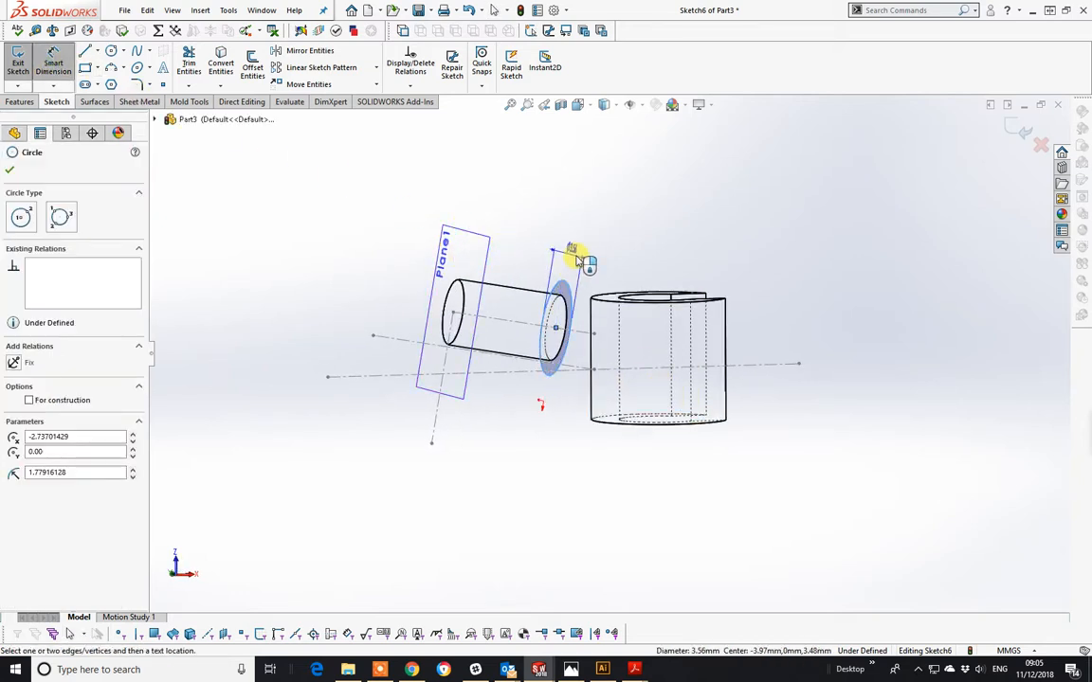
left_click(577, 259)
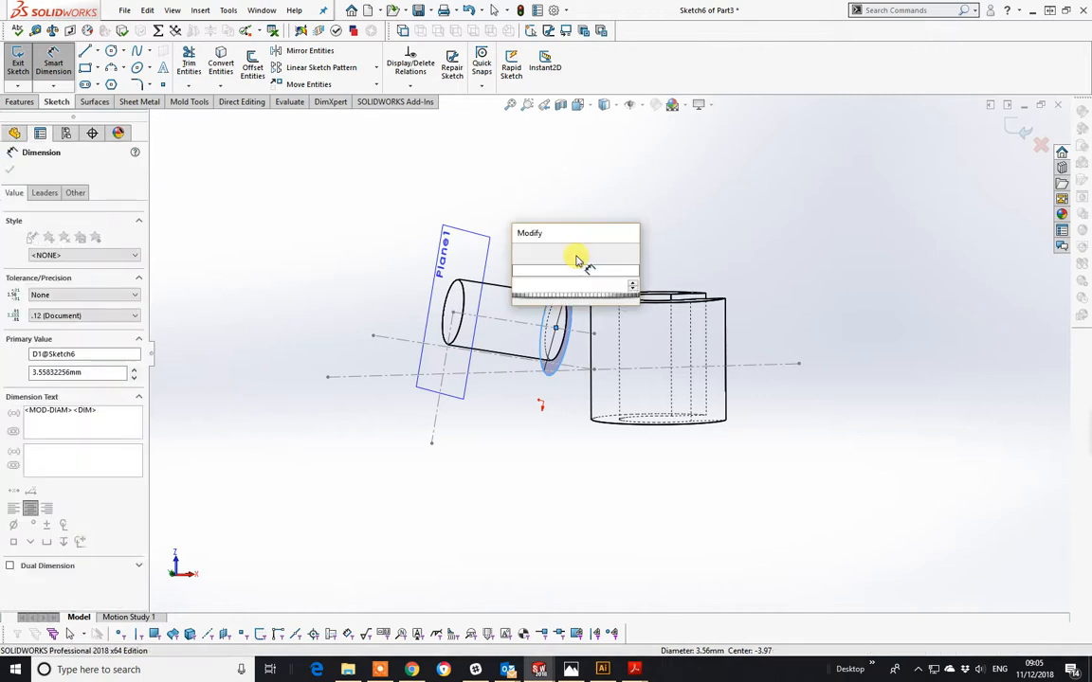
type("2.6")
key("Return")
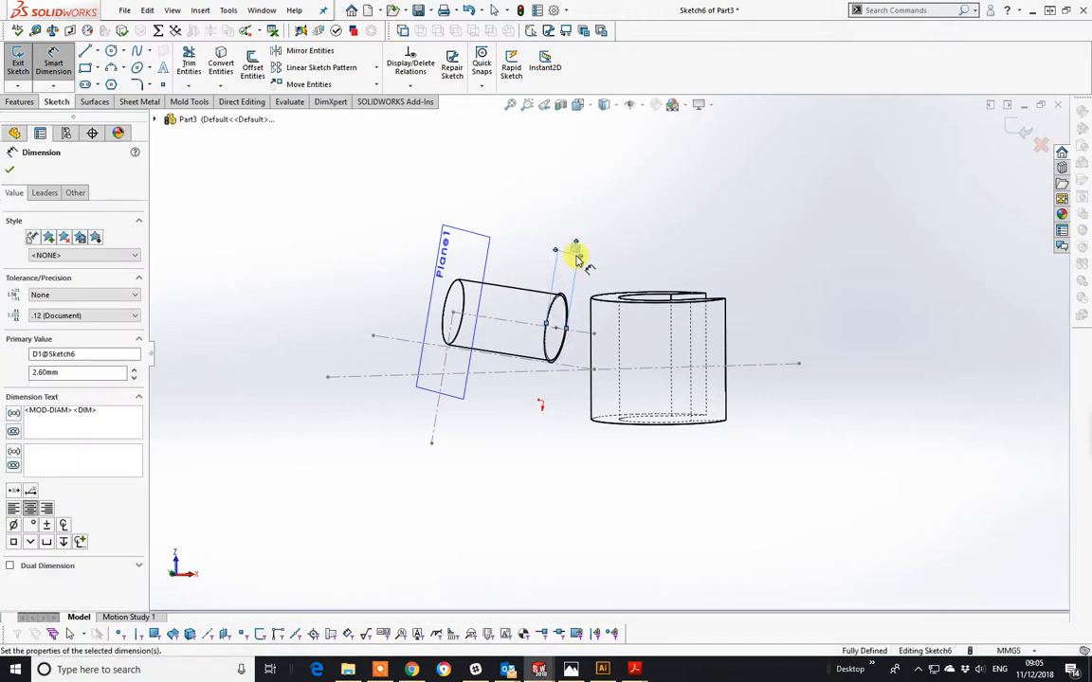
- Extrude the 2.6 mm circle as a boss up to the outer cylindrical surface of the slotted cylinder
left_click(20, 101)
left_click(24, 61)
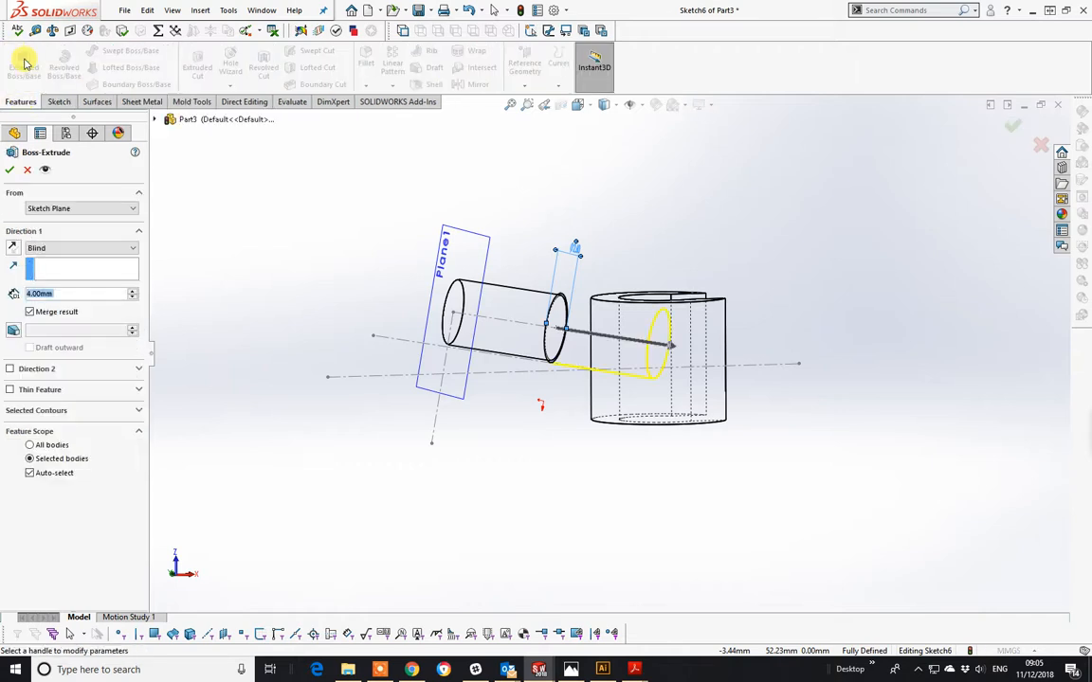
middle_click_drag(544, 376, 567, 373)
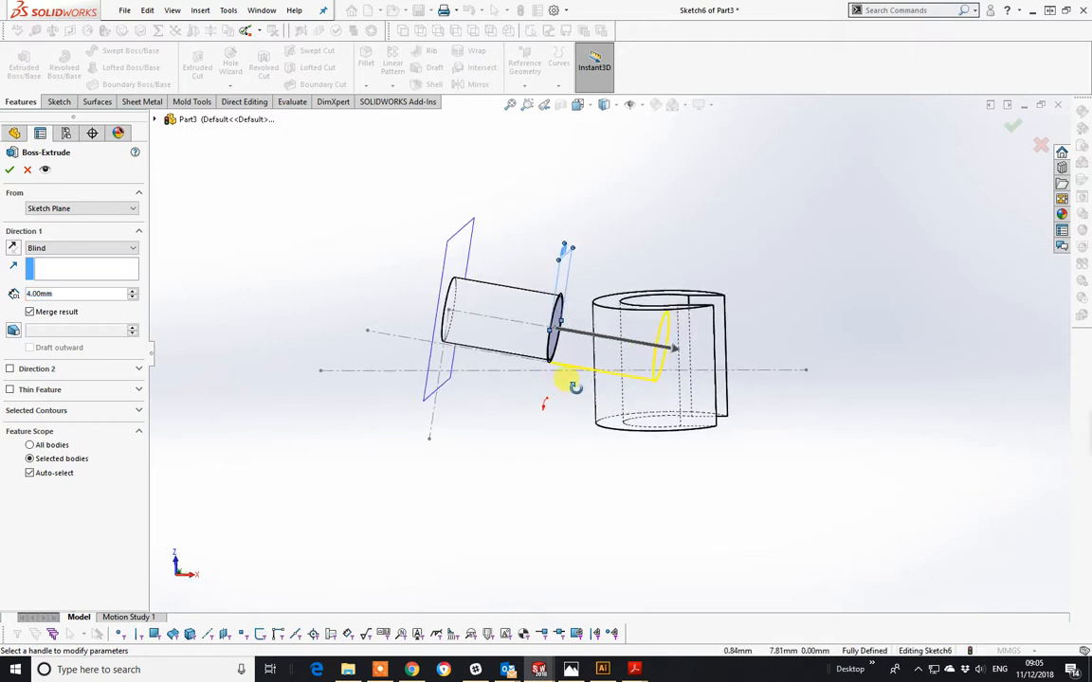
left_click(133, 250)
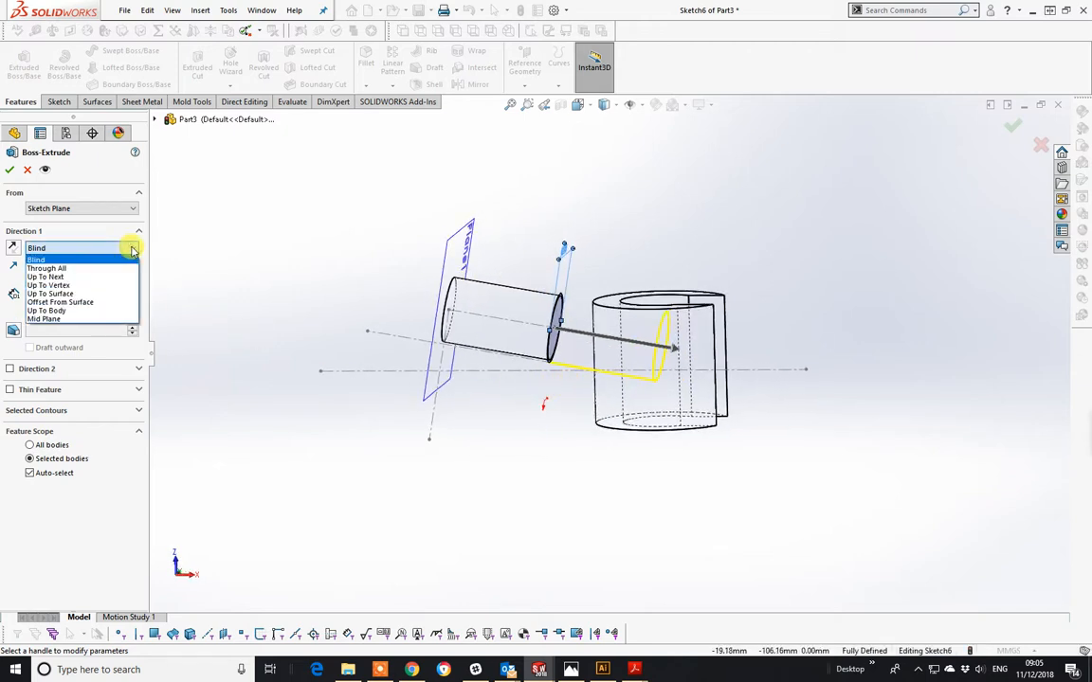
left_click(74, 294)
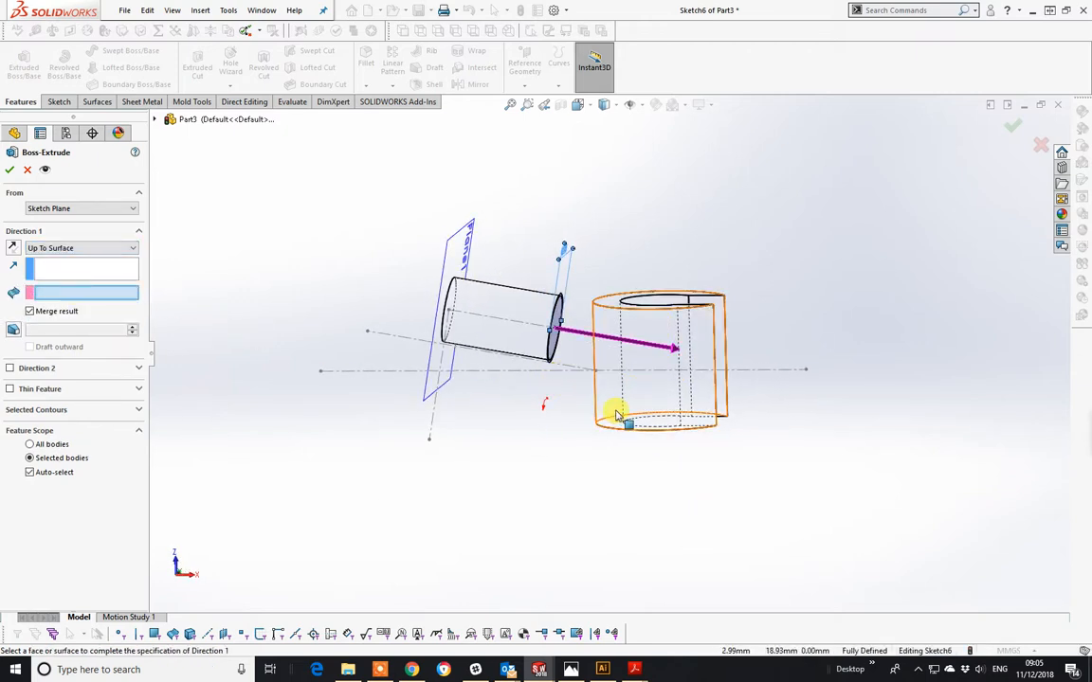
left_click(611, 409)
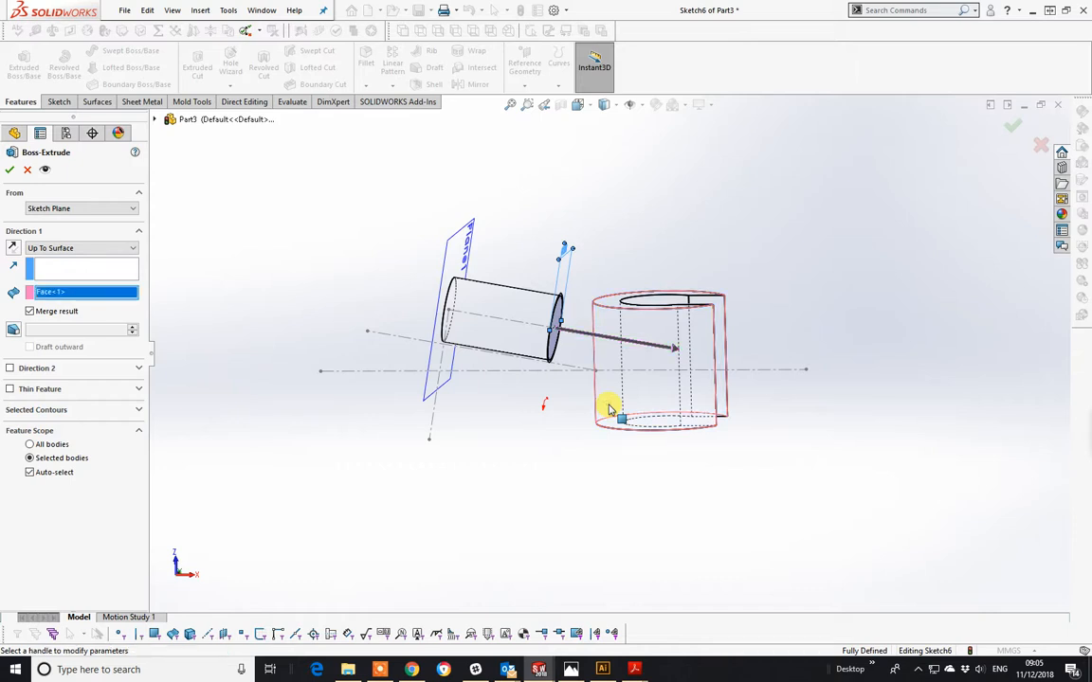
scroll(596, 338, "down", 1)
mouse_move(597, 338)
middle_mouse_down()
mouse_move(606, 332)
mouse_move(616, 347)
middle_mouse_up()
left_click(8, 171)
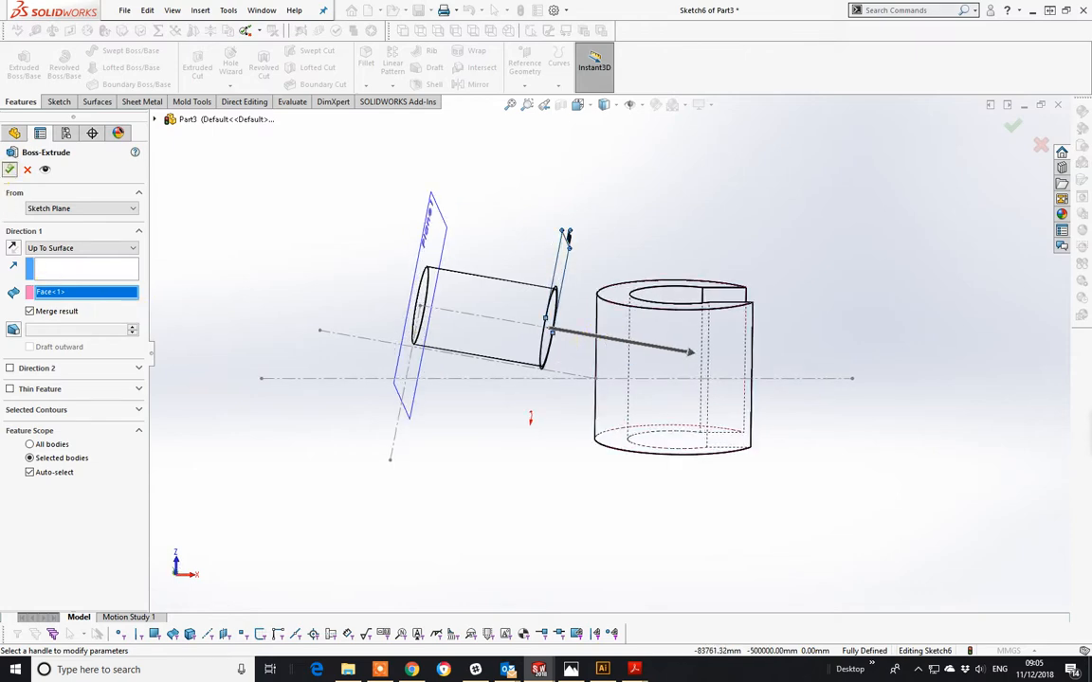
middle_click_drag(426, 350, 499, 403)
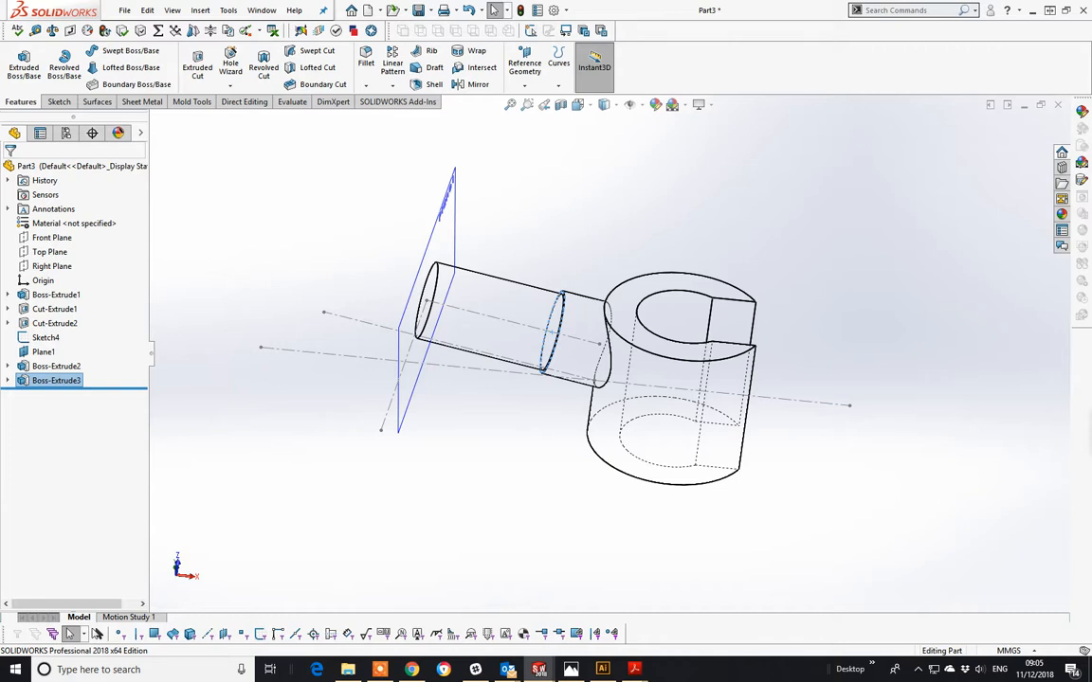
middle_click_drag(994, 452, 974, 414)
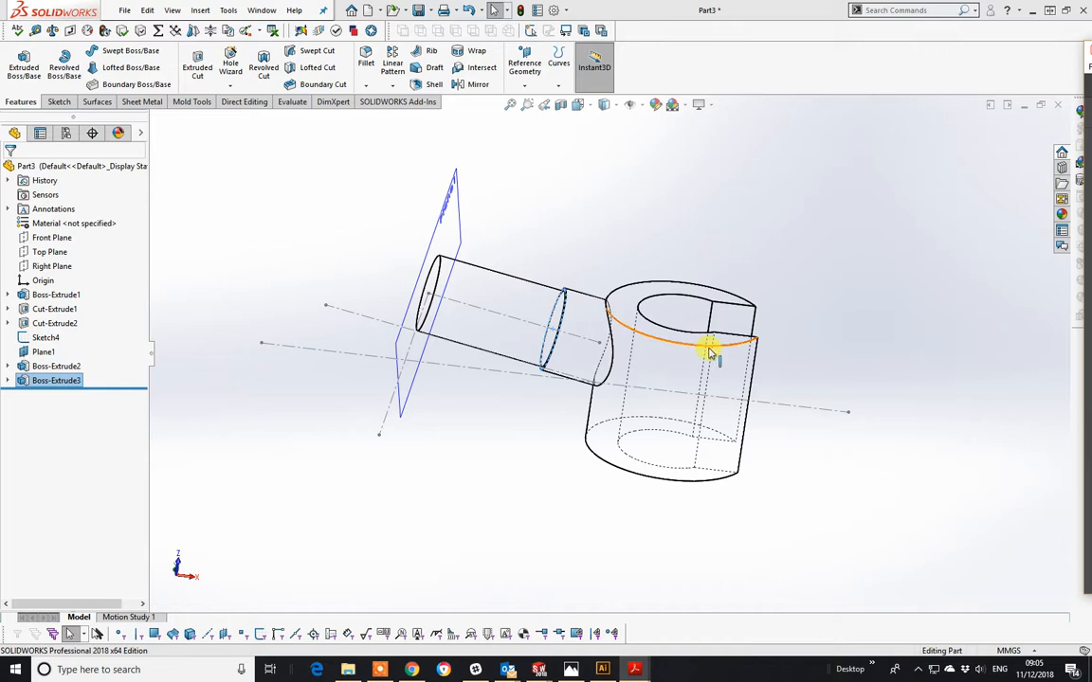
- Start a new sketch on the Top Plane, facing the side profile of the cylinder and arm
left_click(636, 559)
key("space")
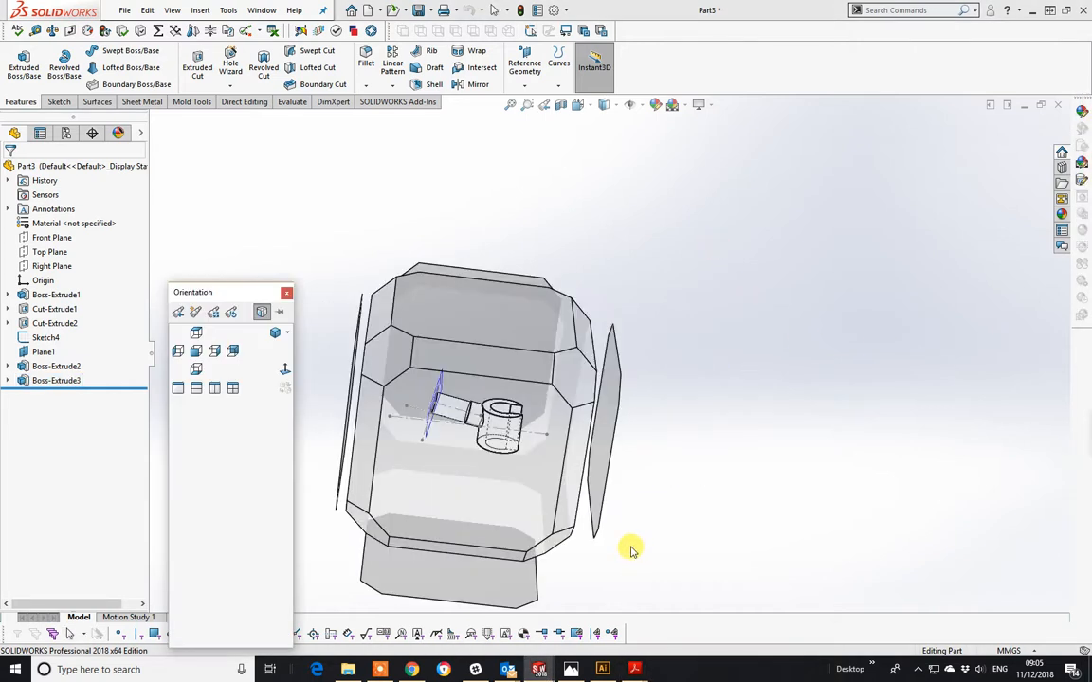
left_click(494, 483)
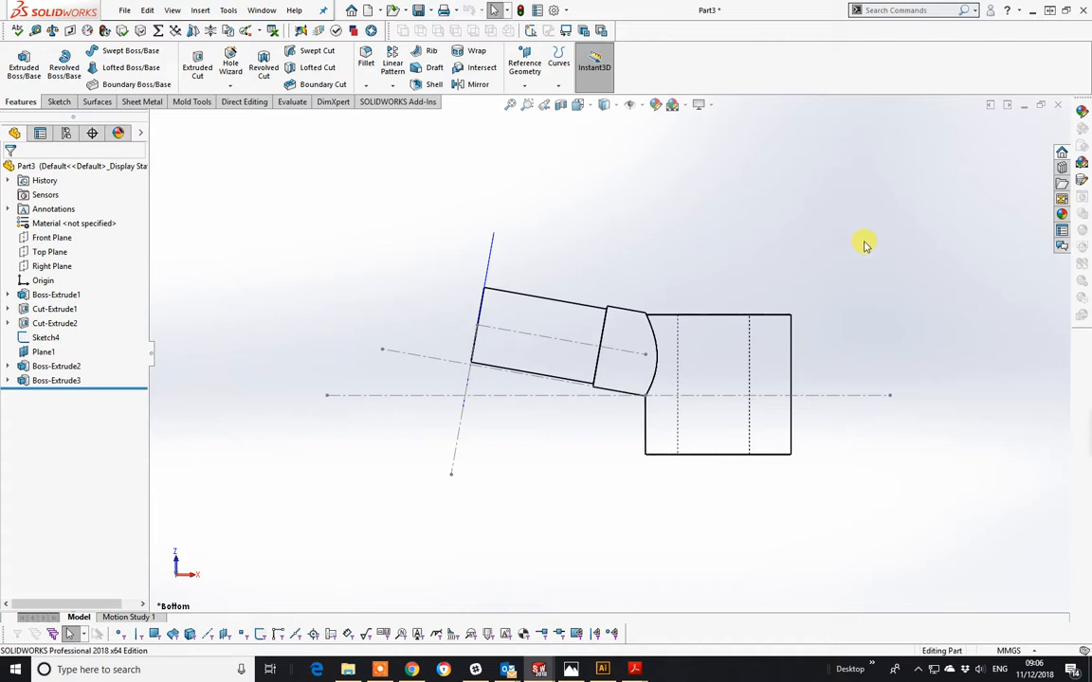
left_click(55, 102)
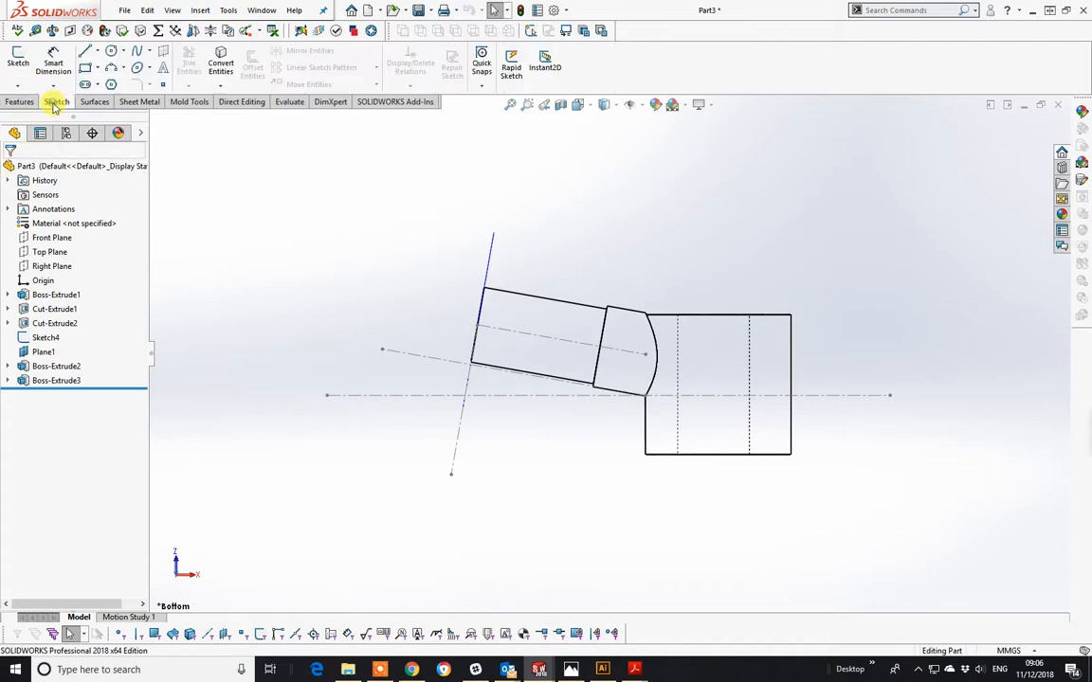
left_click(17, 59)
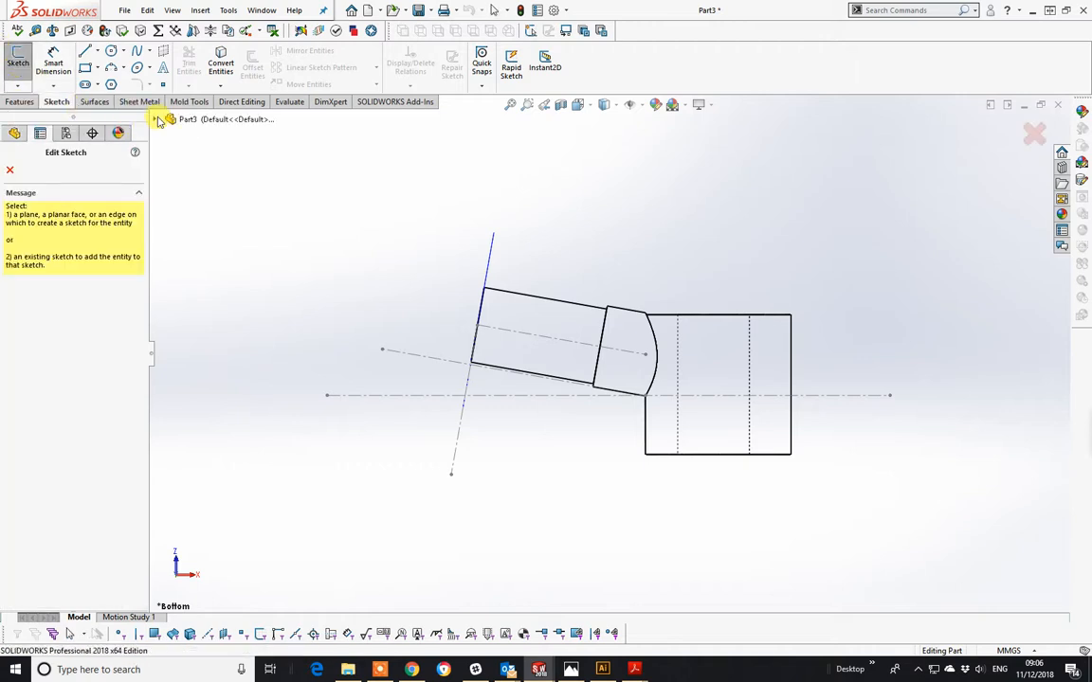
left_click(156, 119)
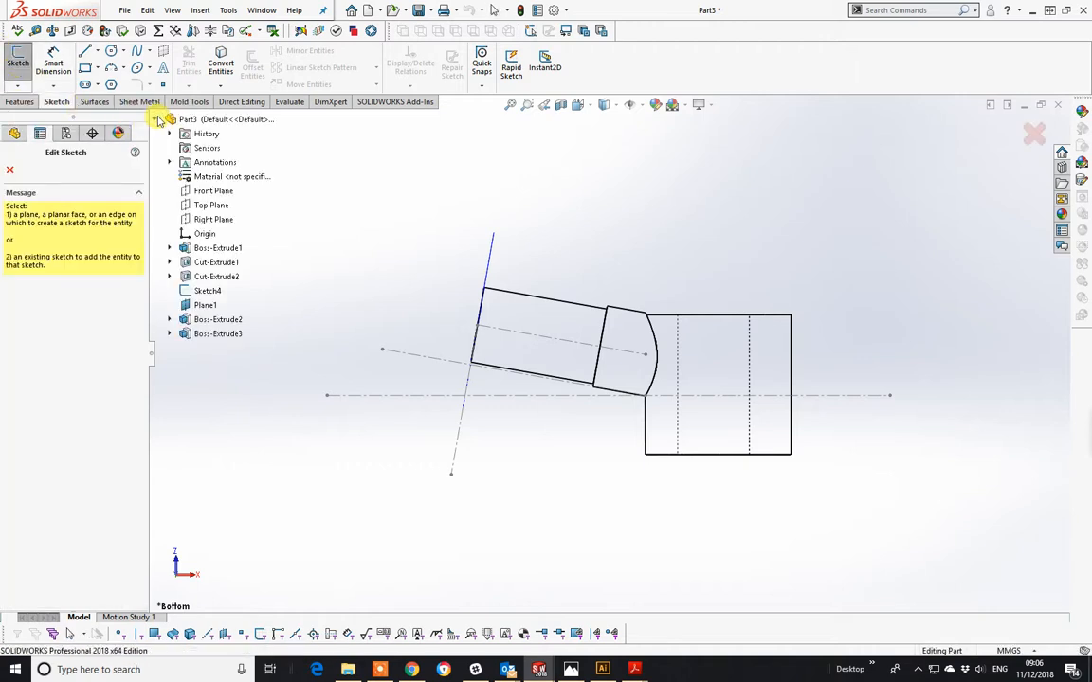
left_click(217, 206)
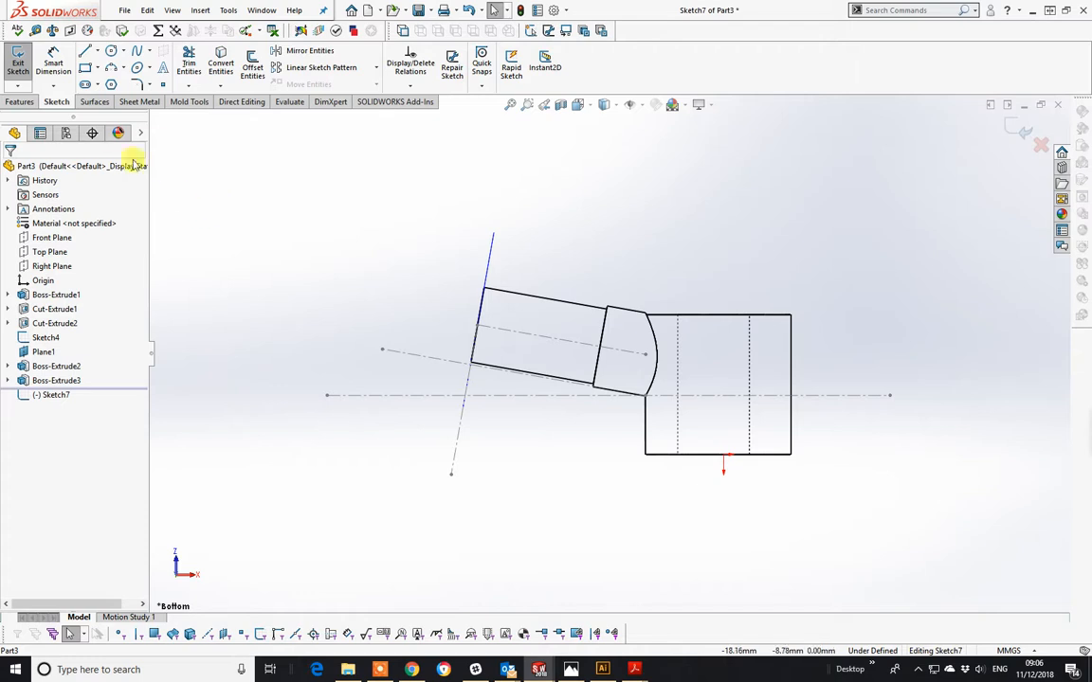
- Sketch a circle about 2.26 mm in diameter over the slotted cylinder's upper corner opposite the arm
left_click(122, 69)
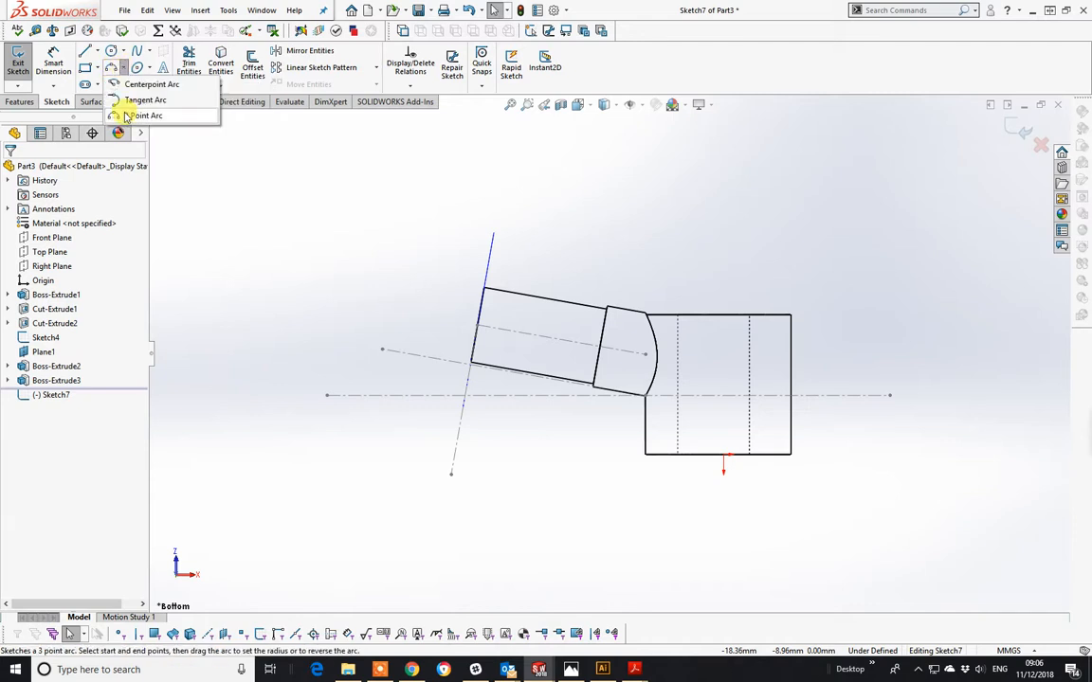
left_click(111, 51)
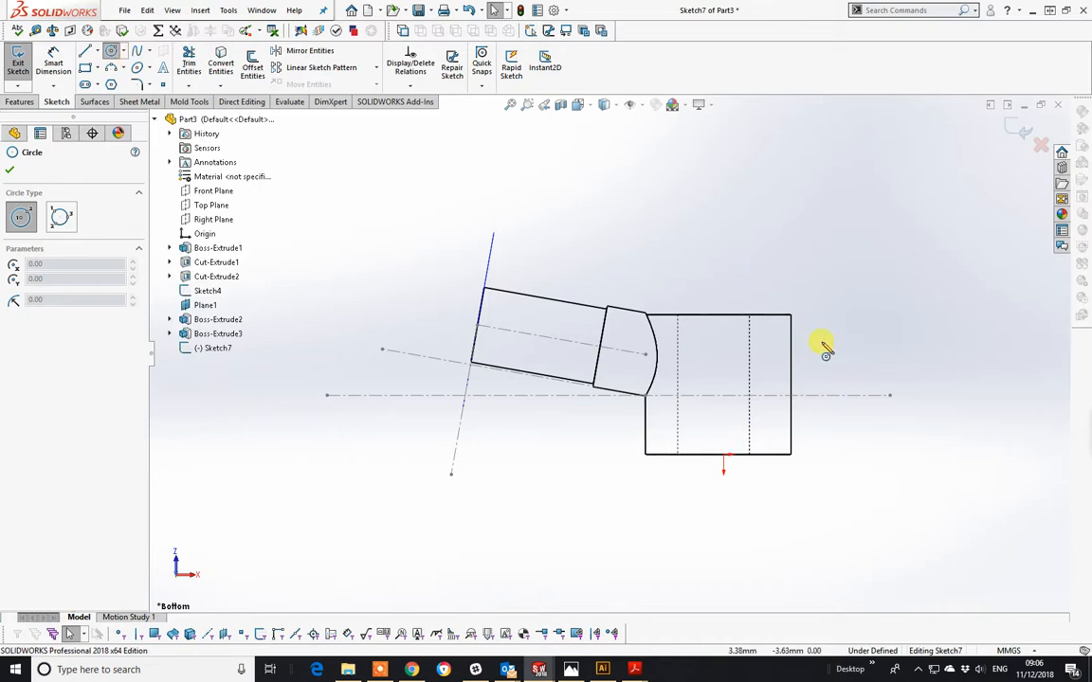
left_click(125, 51)
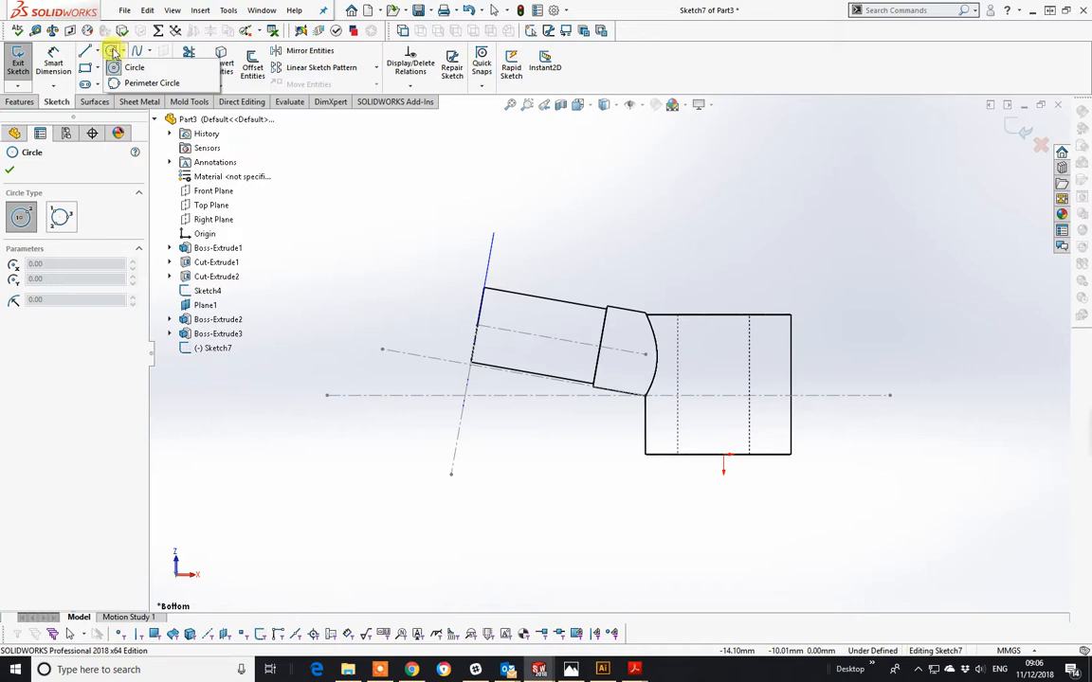
left_click(113, 51)
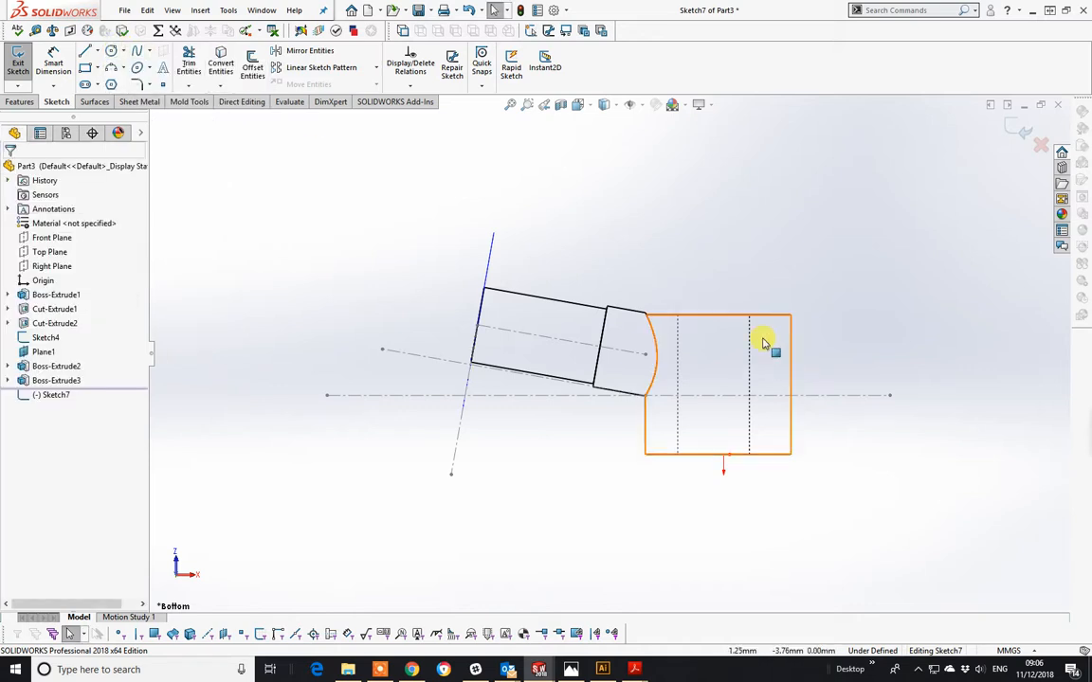
left_click(111, 52)
left_click(761, 331)
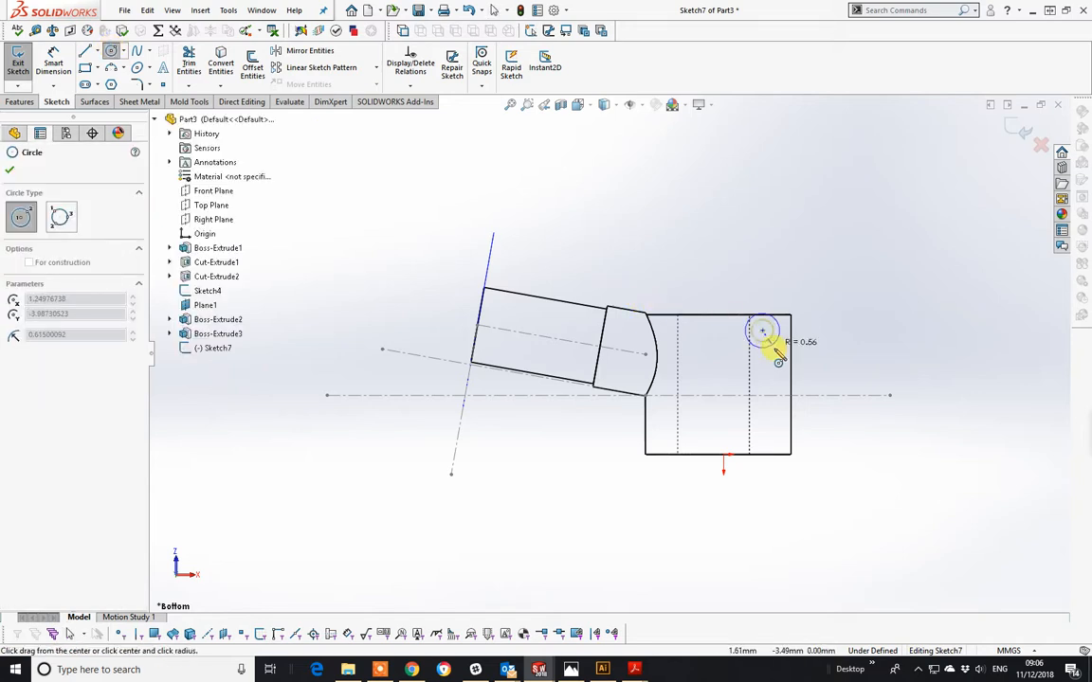
left_click(787, 360)
key("Escape")
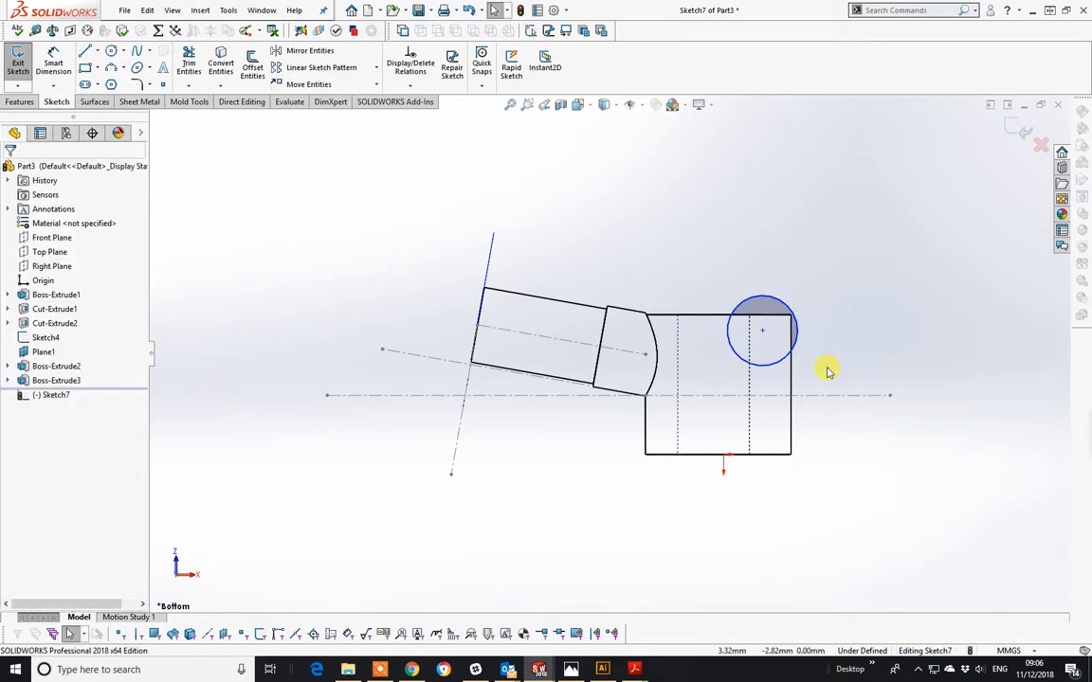
- Dimension the corner circle's diameter at 4 mm
left_click(55, 63)
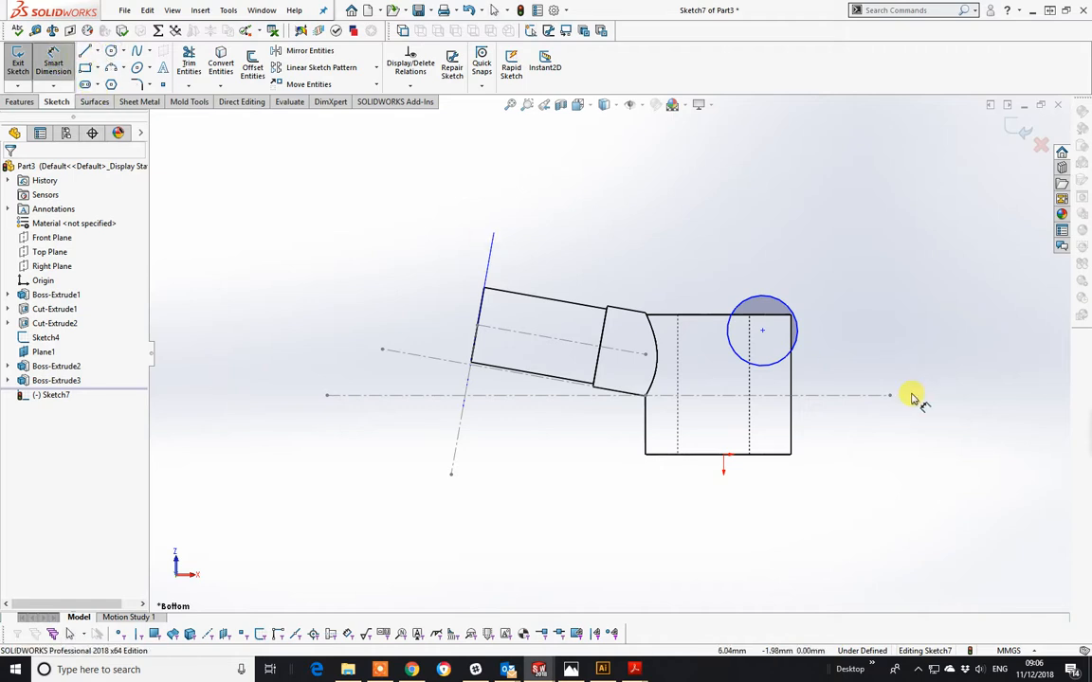
left_click(801, 343)
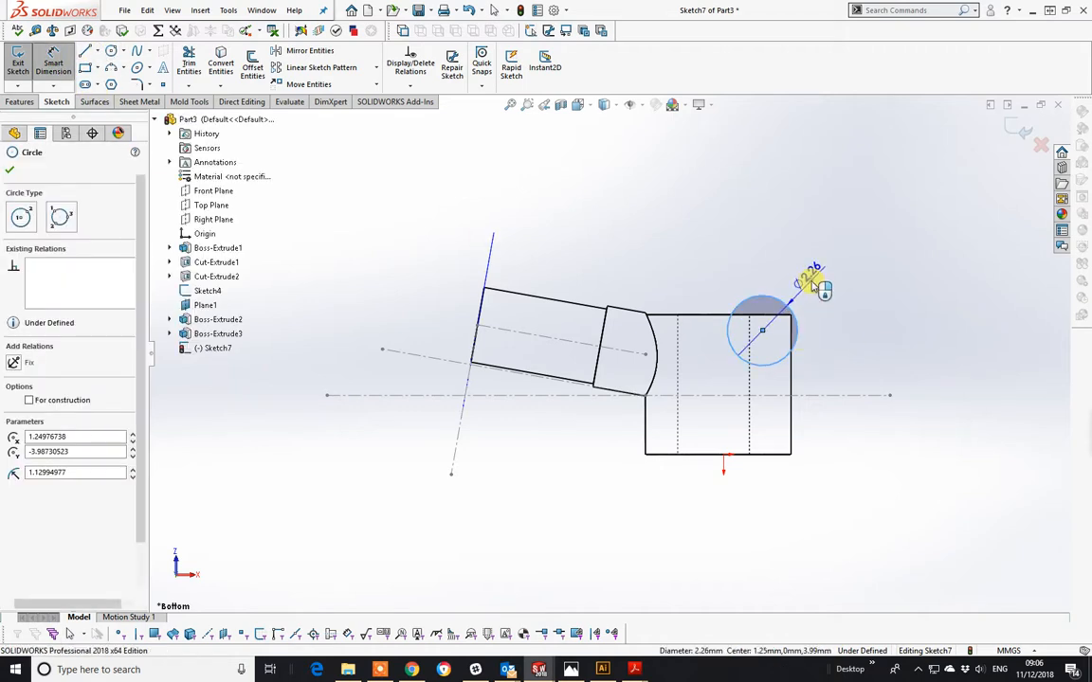
left_click(813, 285)
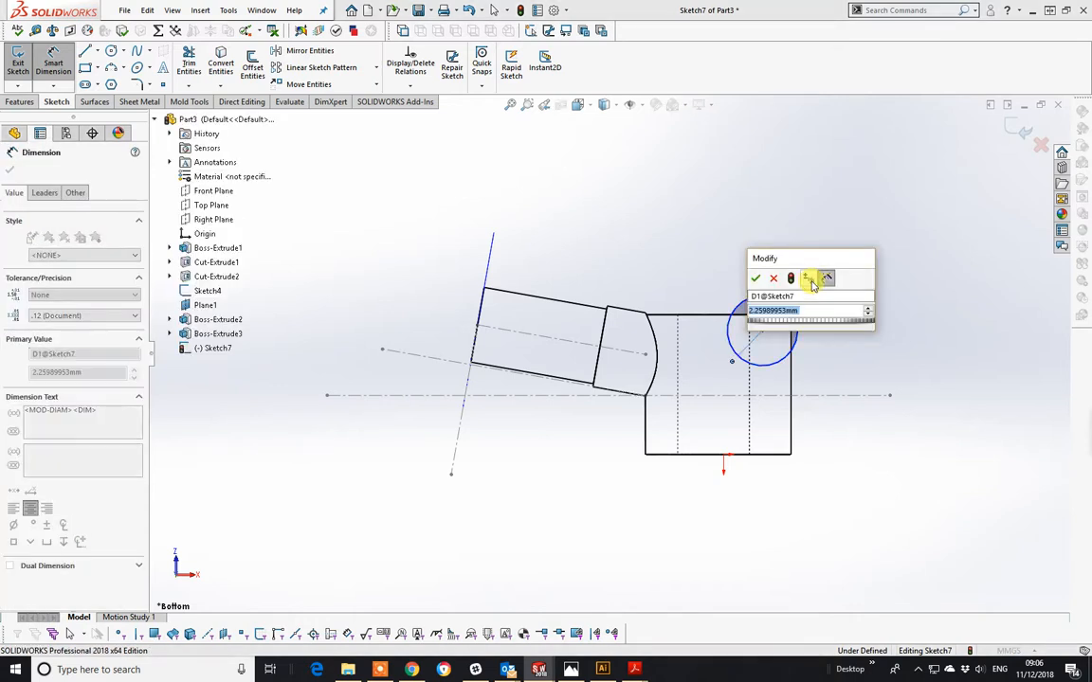
type("4")
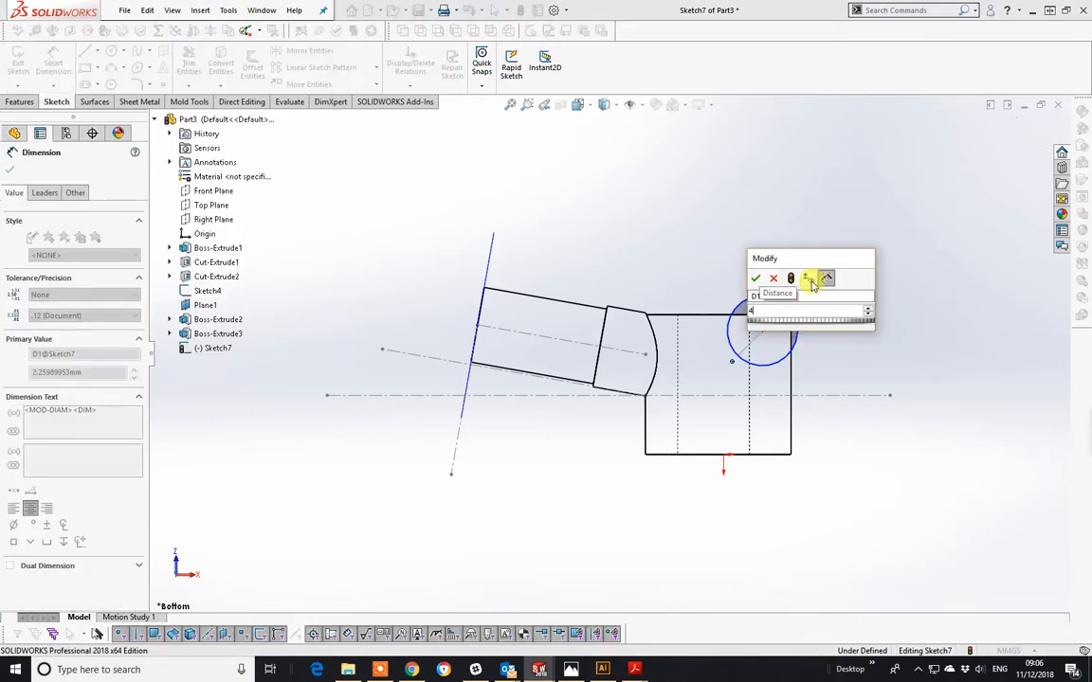
key("Return")
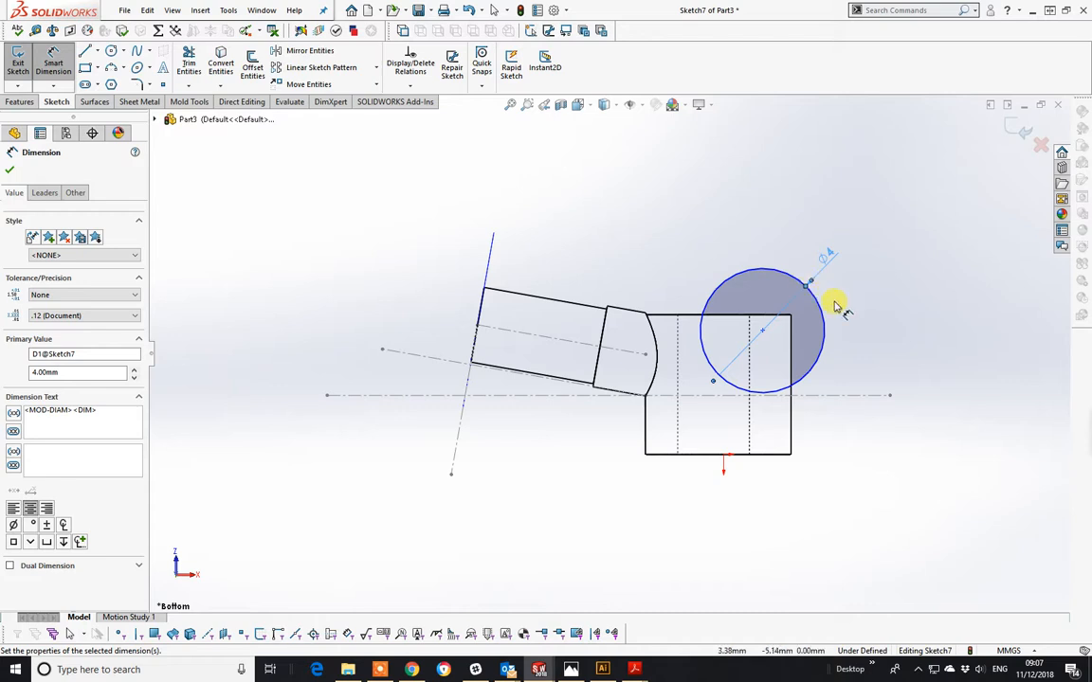
key("Escape")
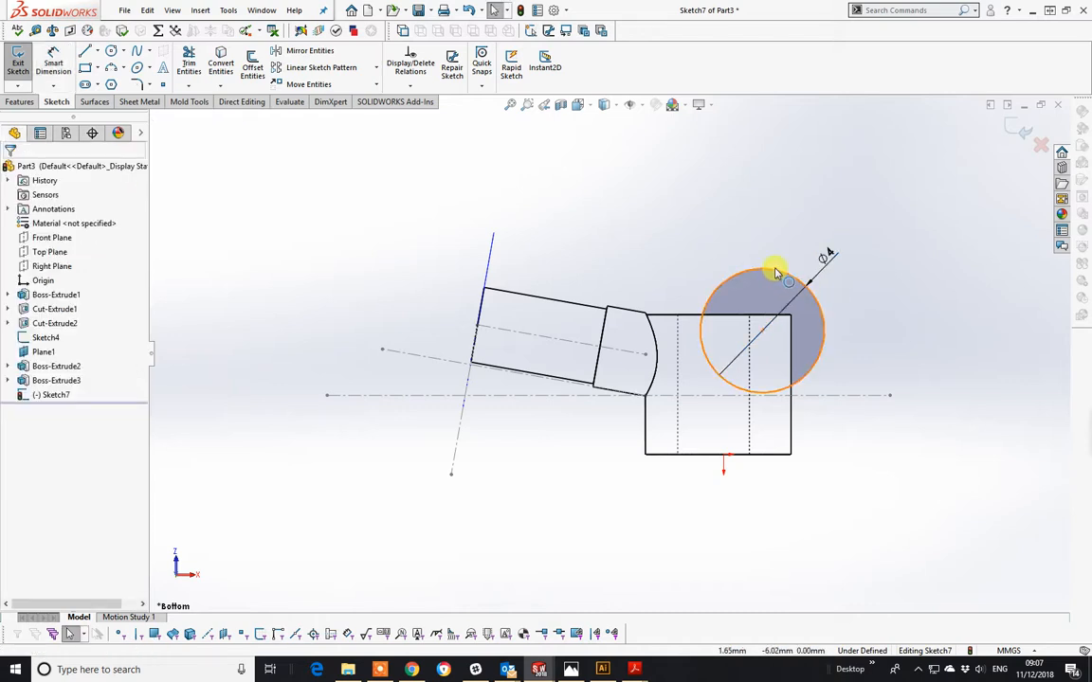
- Make the 4 mm circle tangent to the slotted cylinder's top edge
left_click(774, 273)
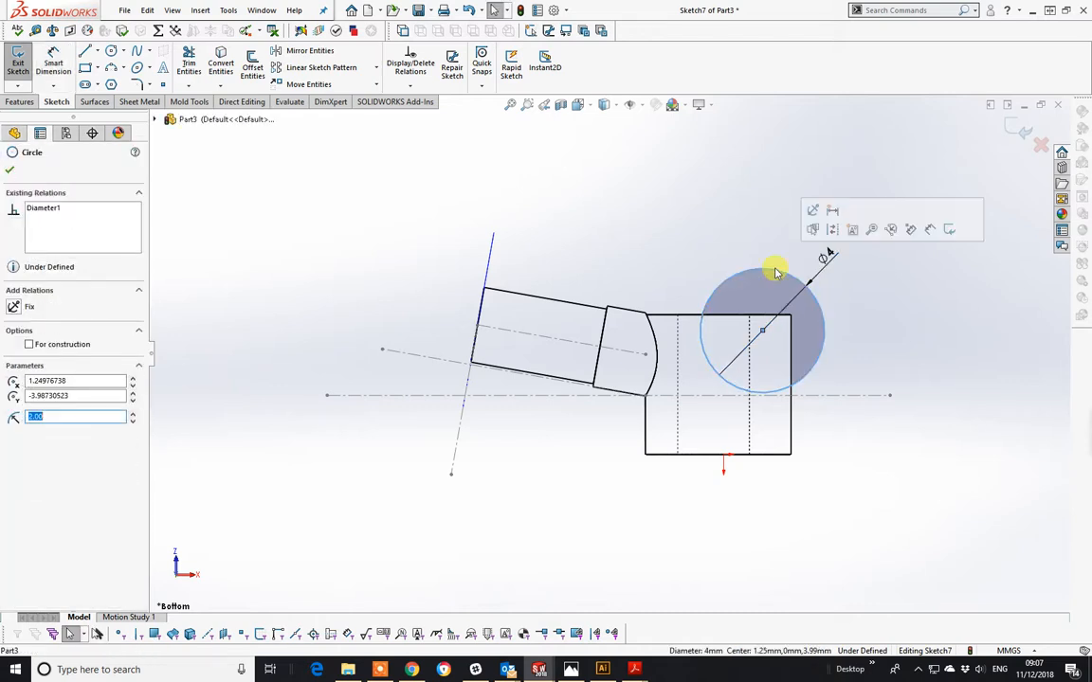
left_click(764, 316, "ctrl")
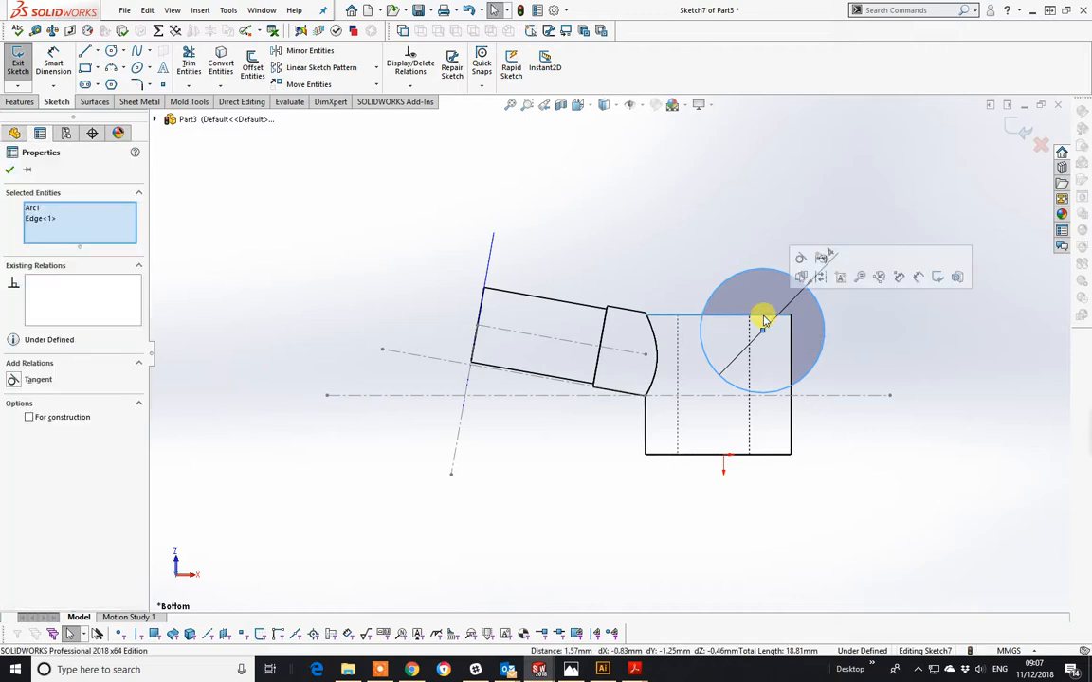
left_click(801, 258)
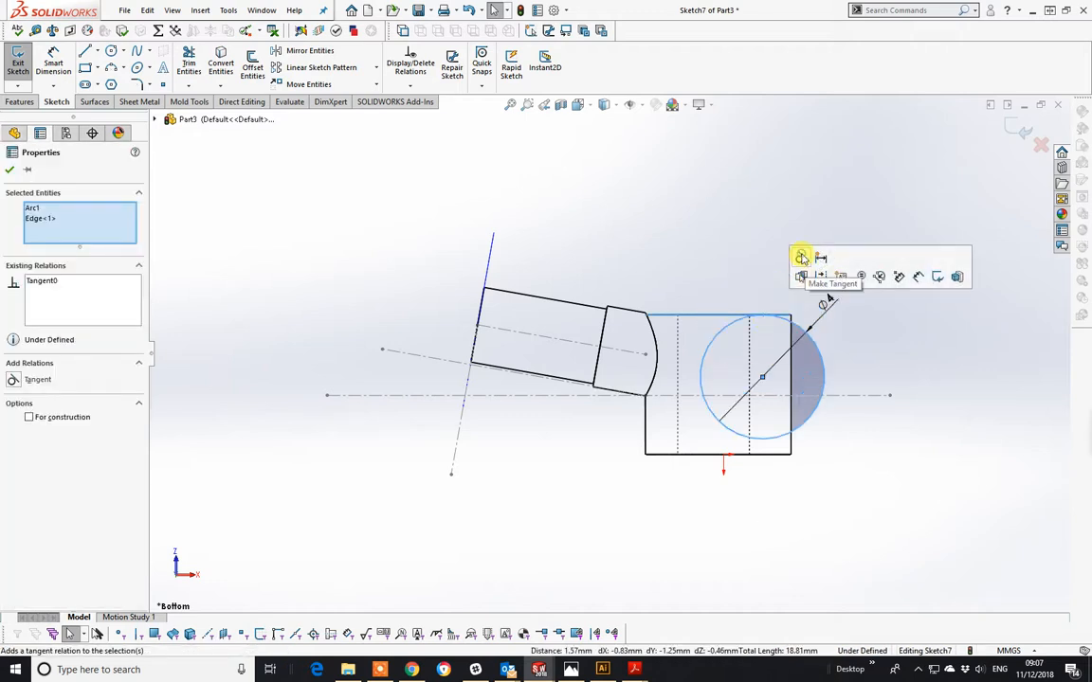
left_click(825, 388)
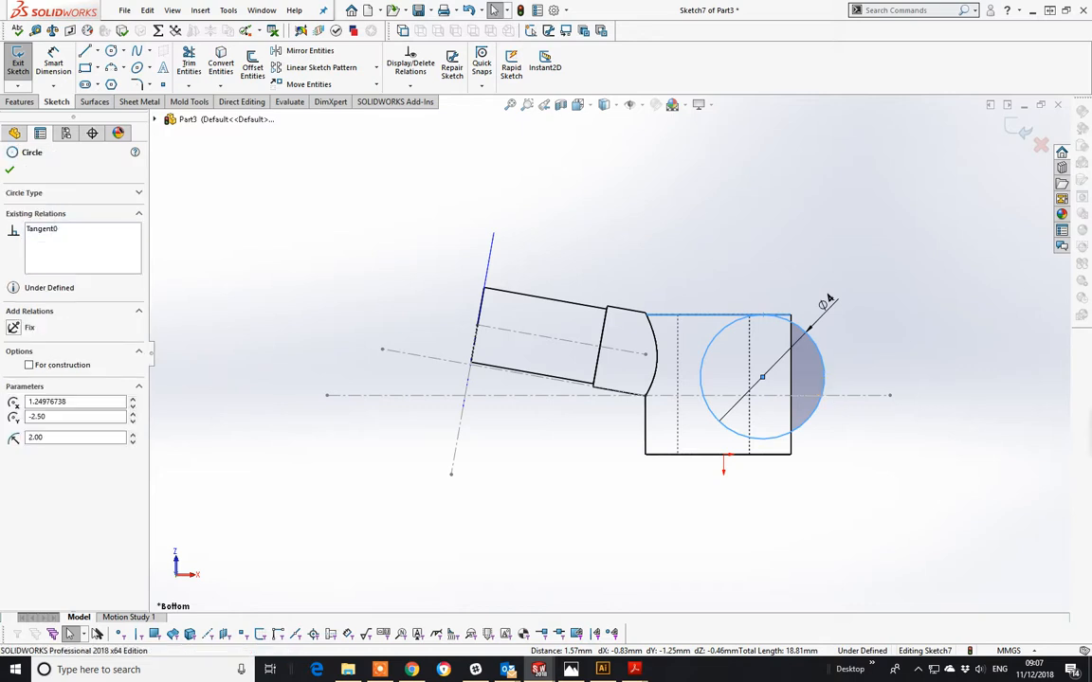
key("Escape")
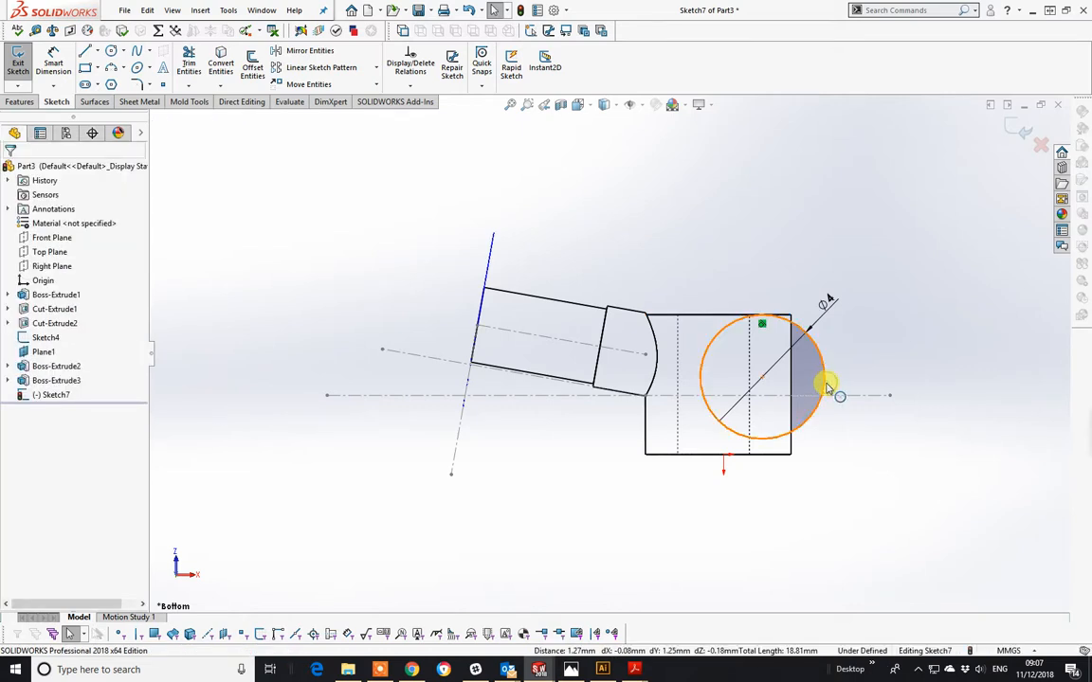
- Make the 4 mm circle tangent to the slotted cylinder's vertical outer edge opposite the arm
left_click(833, 388)
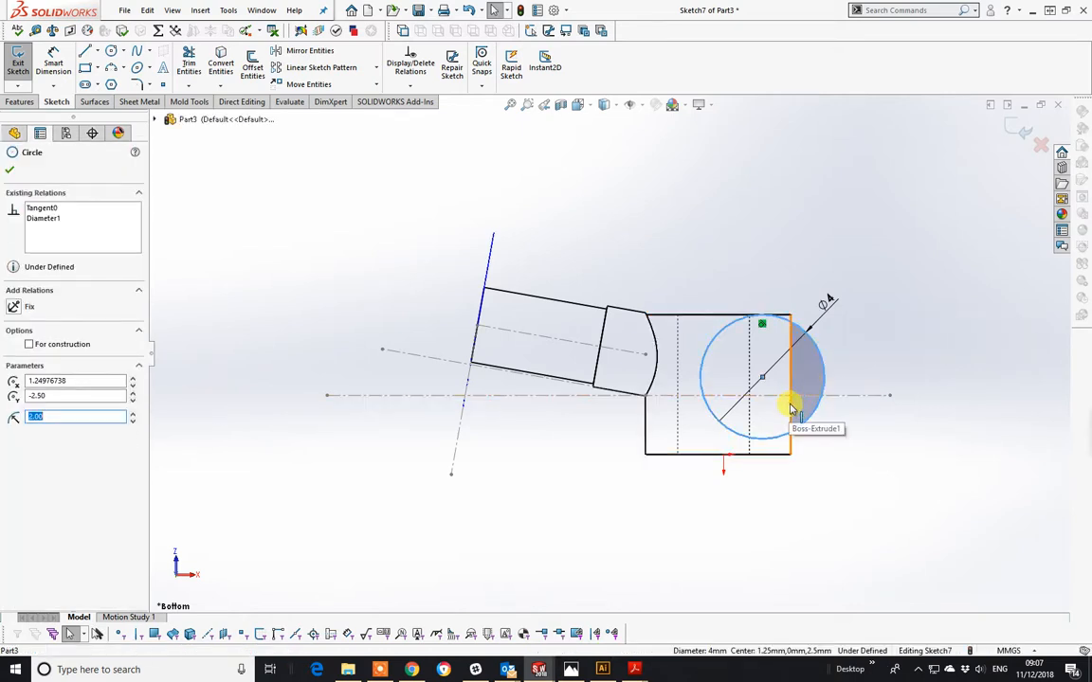
key("Escape")
left_click(791, 408, "ctrl")
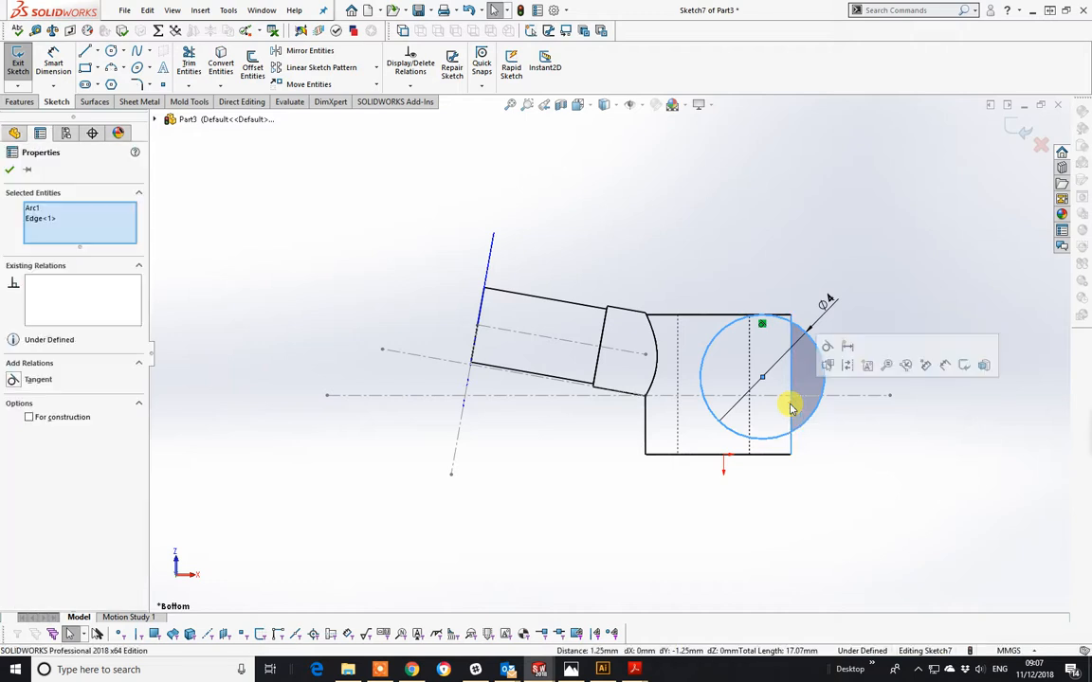
left_click(826, 348)
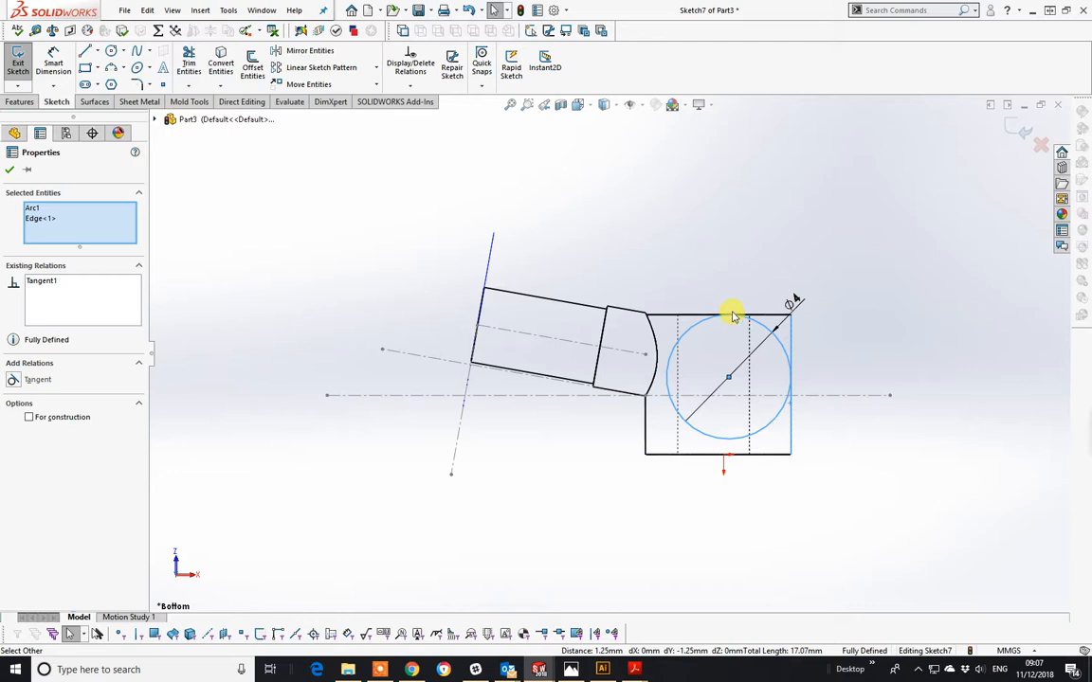
- Sketch a squared outline around the corner, about 2 mm outside the top and outer edges, between the circle's tangent points; trim the circle to the corner arc
left_click(86, 50)
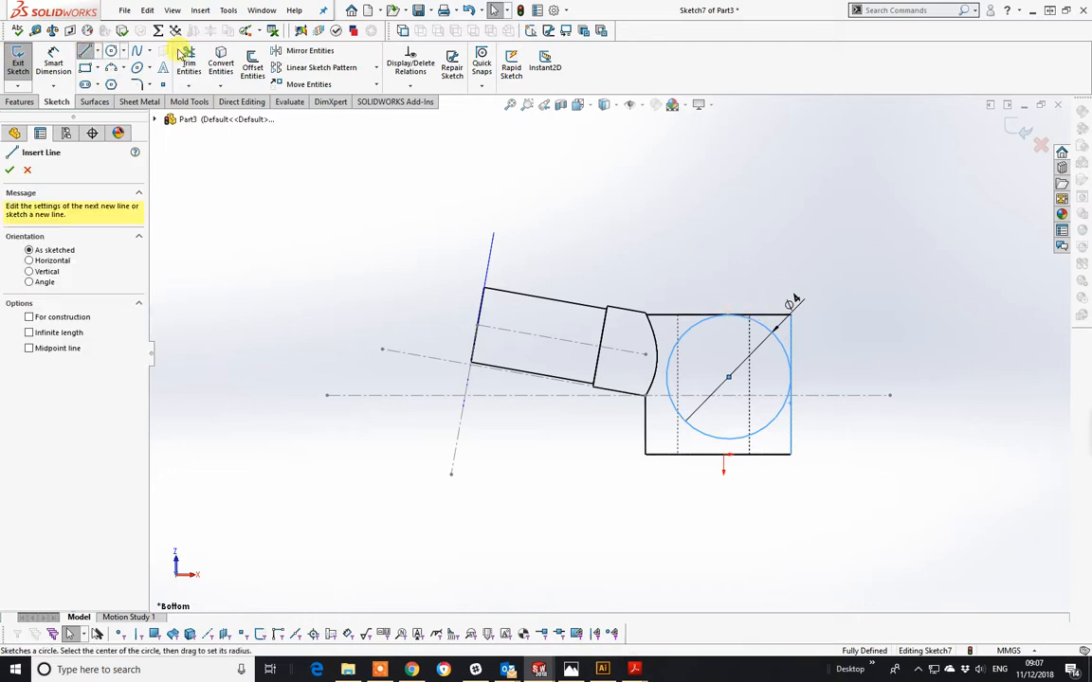
left_click(729, 315)
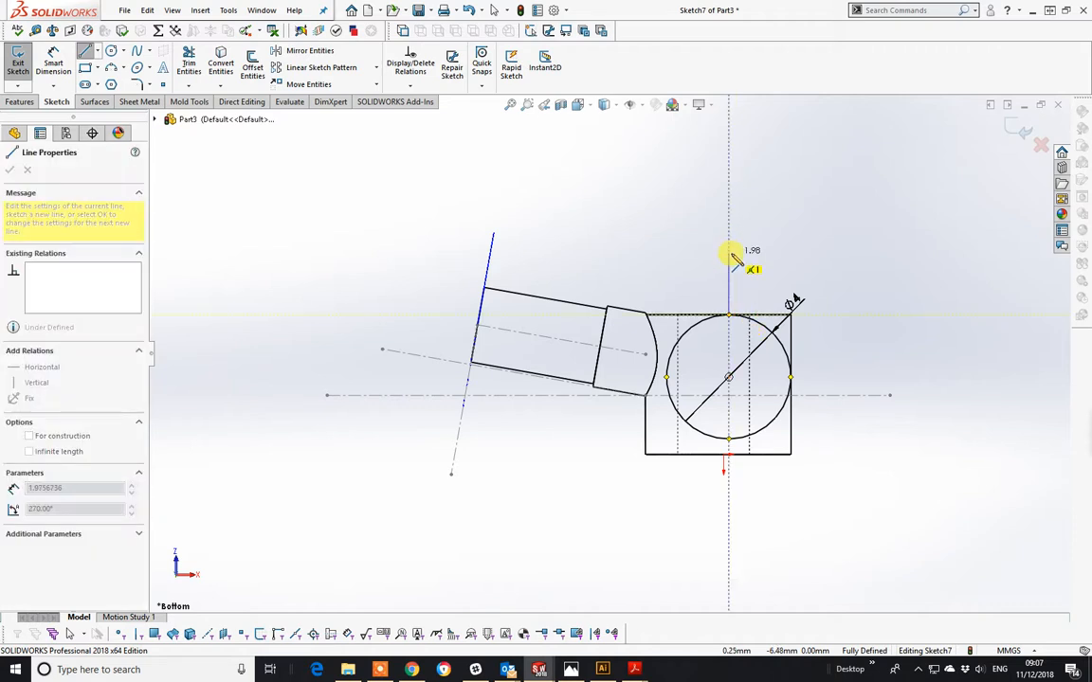
left_click(738, 253)
left_click(856, 253)
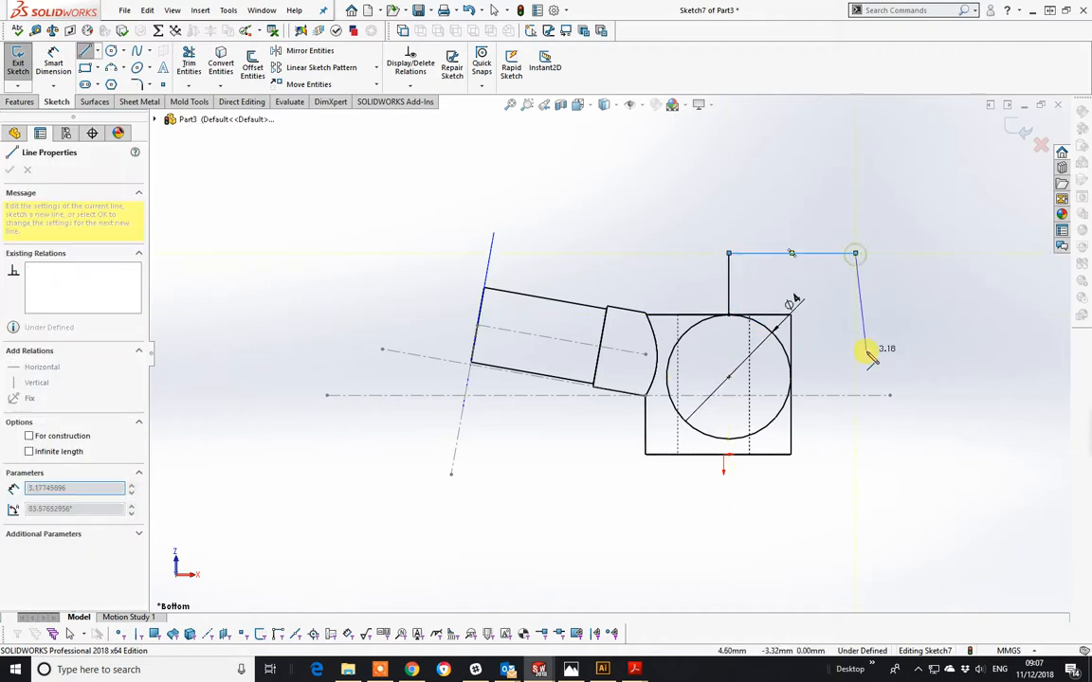
left_click(856, 377)
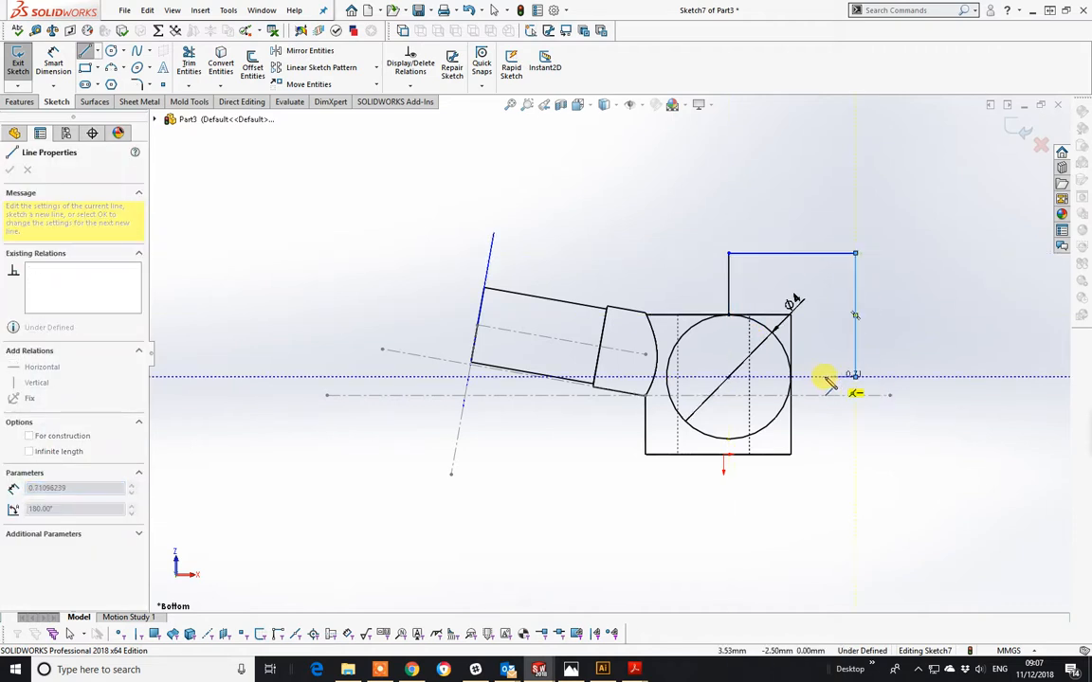
left_click(792, 377)
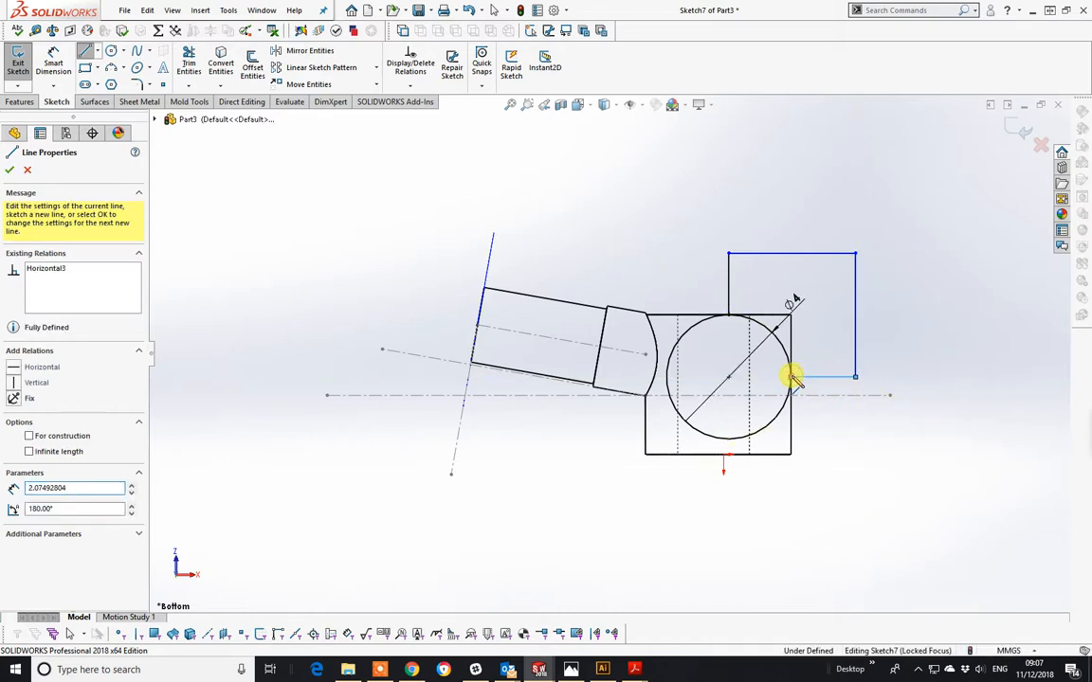
right_click(792, 374)
left_click(830, 384)
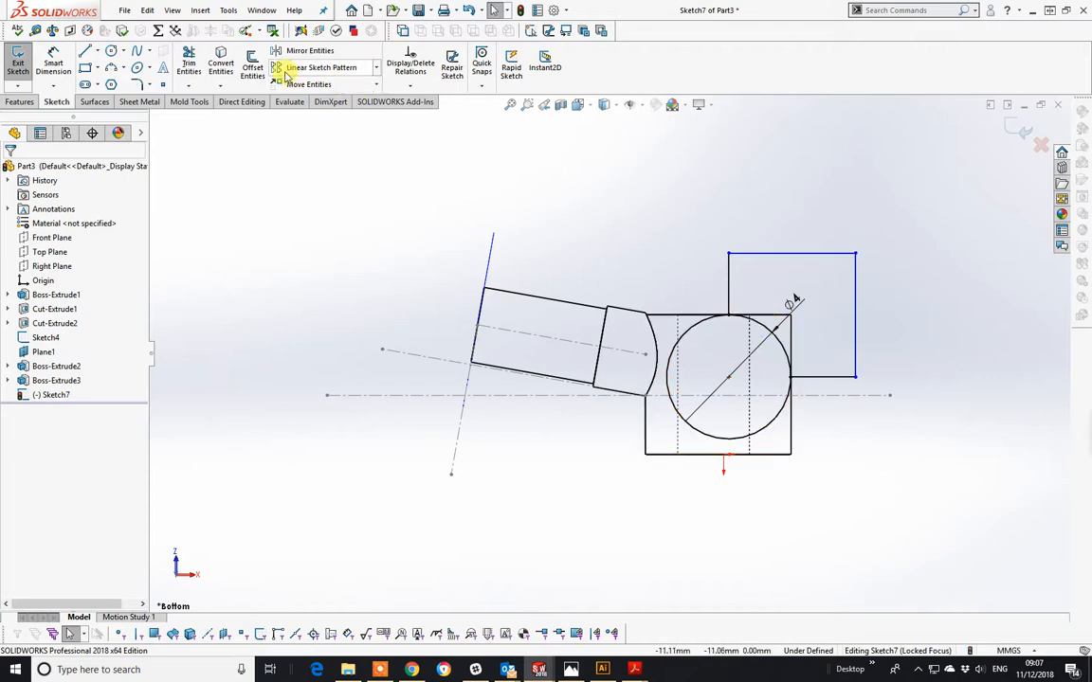
left_click(189, 63)
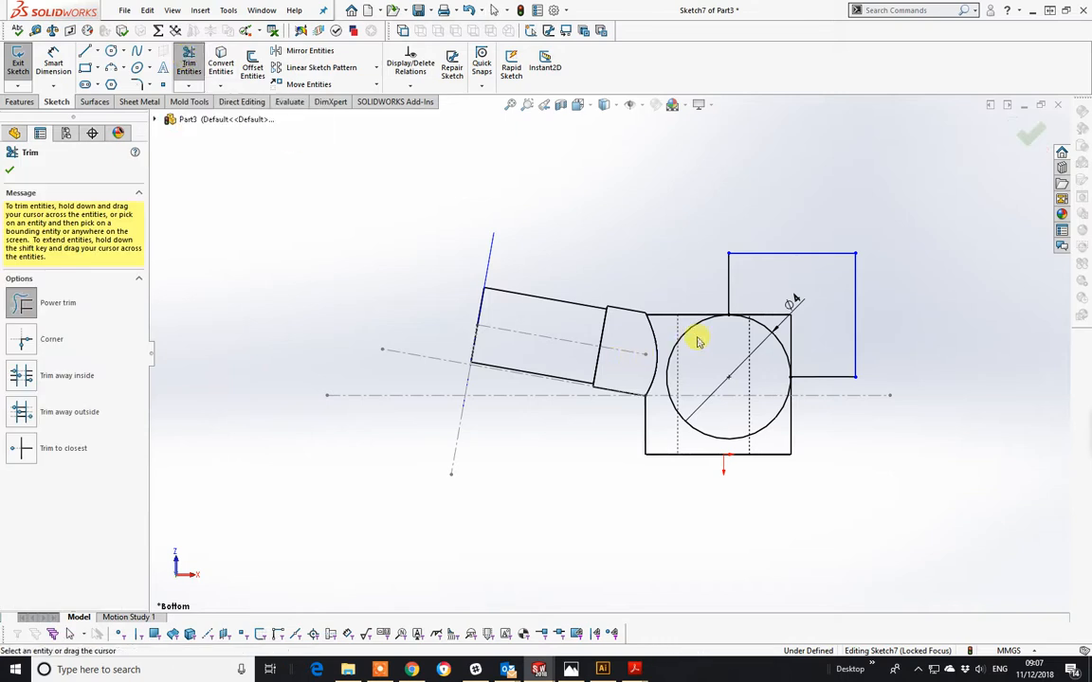
left_click_drag(700, 341, 690, 324)
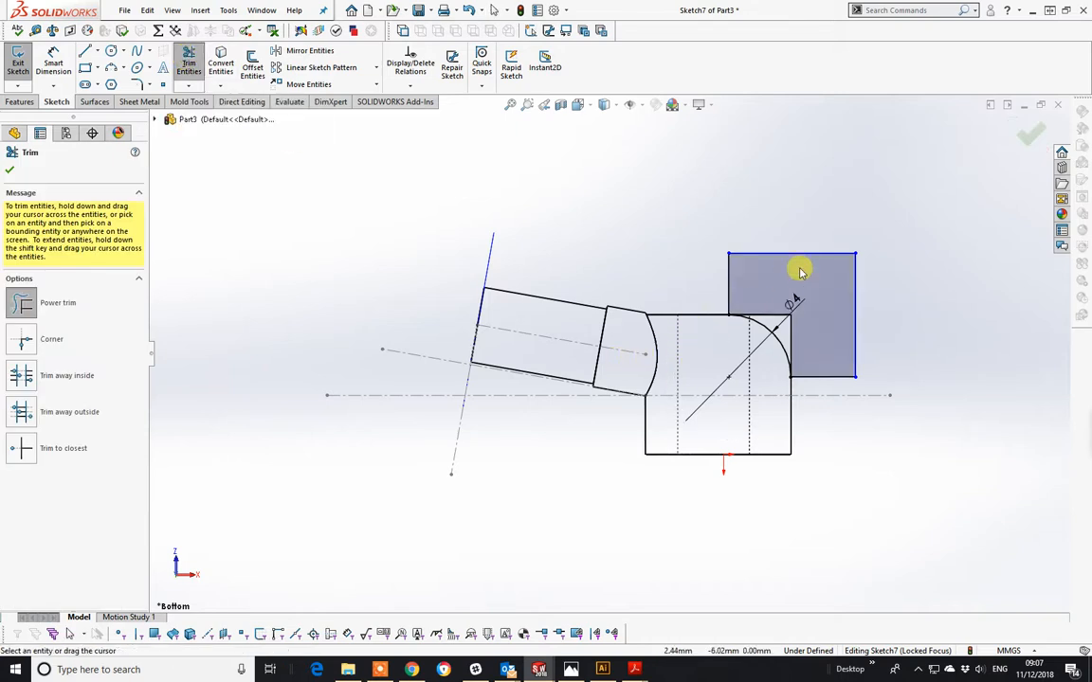
- Cut the corner profile with an Extruded Cut set to Through All in both directions
left_click(23, 101)
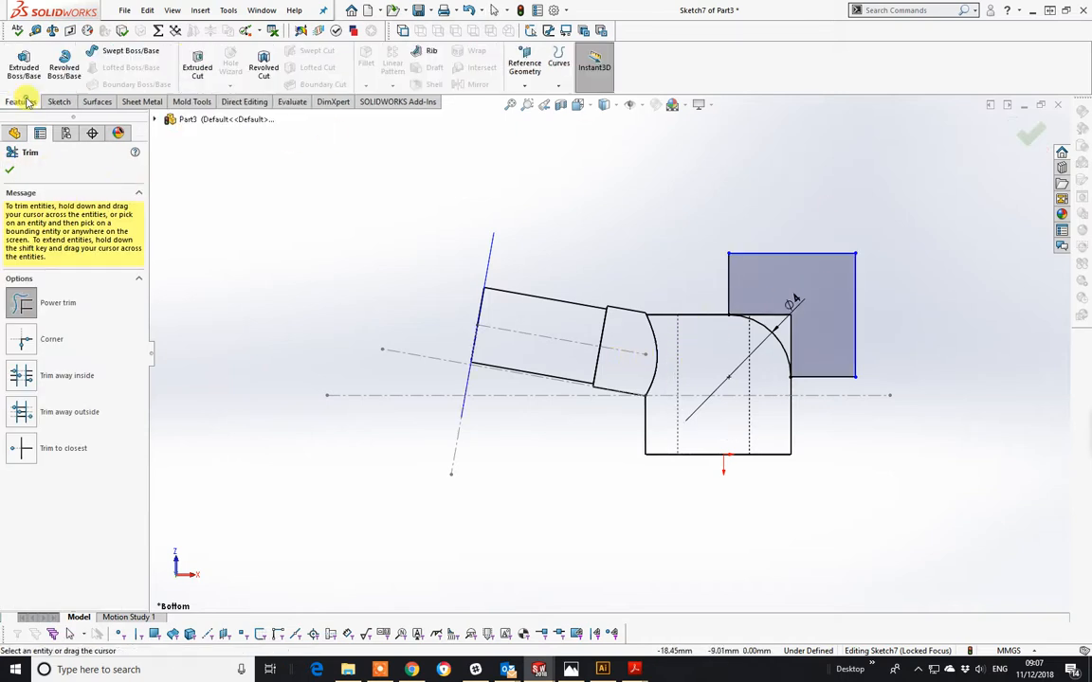
left_click(198, 70)
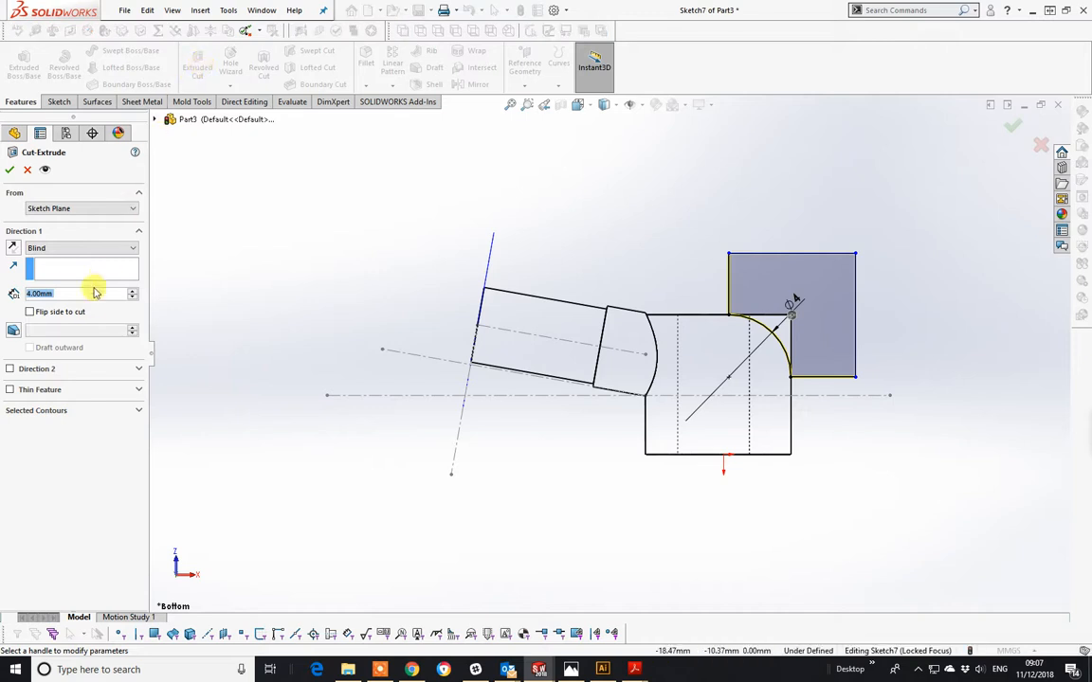
left_click(60, 248)
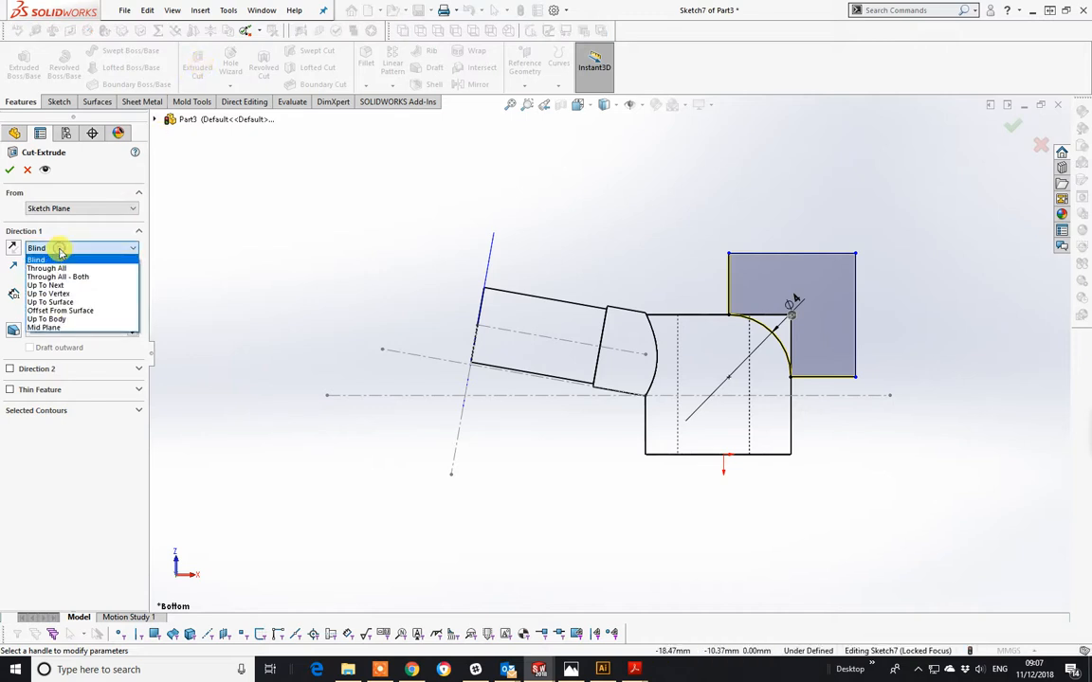
left_click(73, 274)
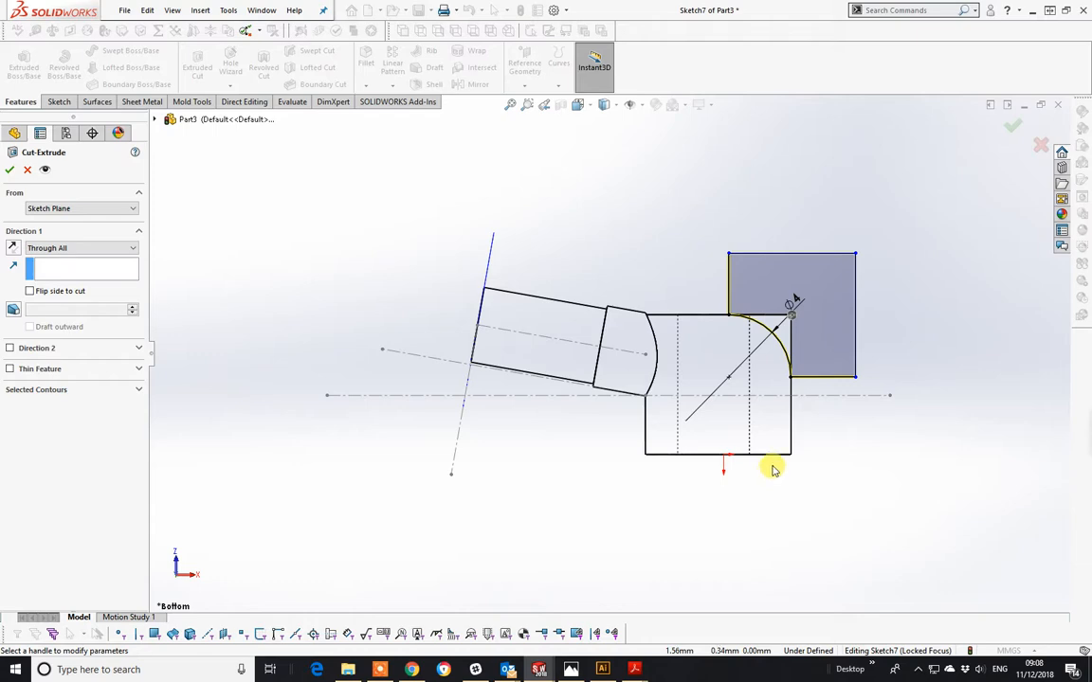
middle_click_drag(772, 466, 661, 490)
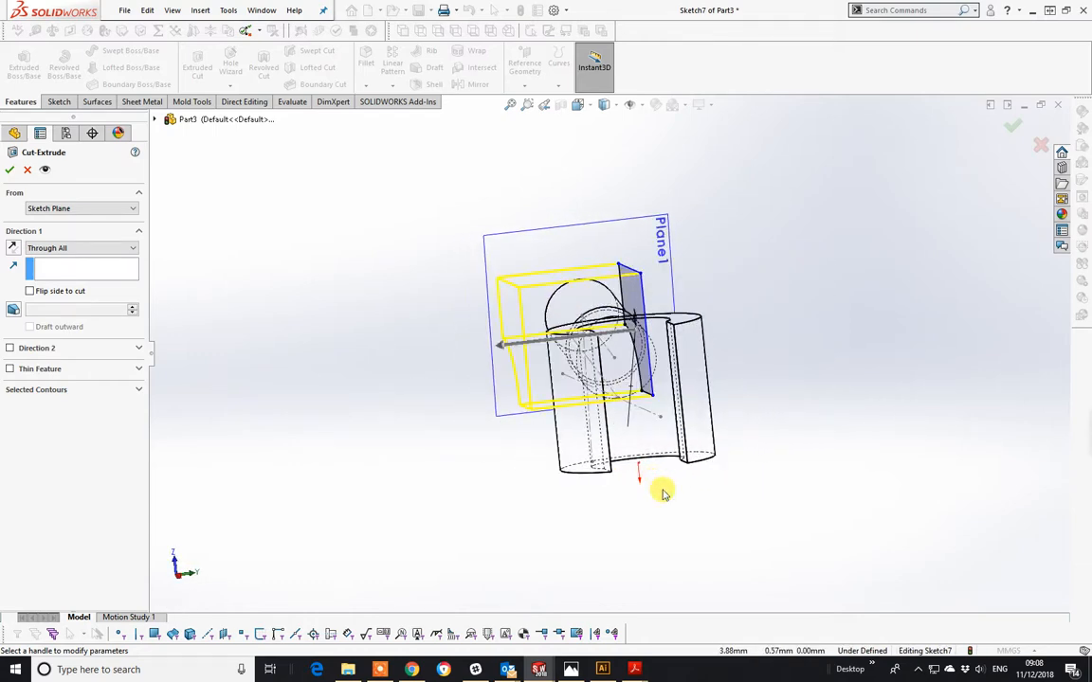
left_click(10, 349)
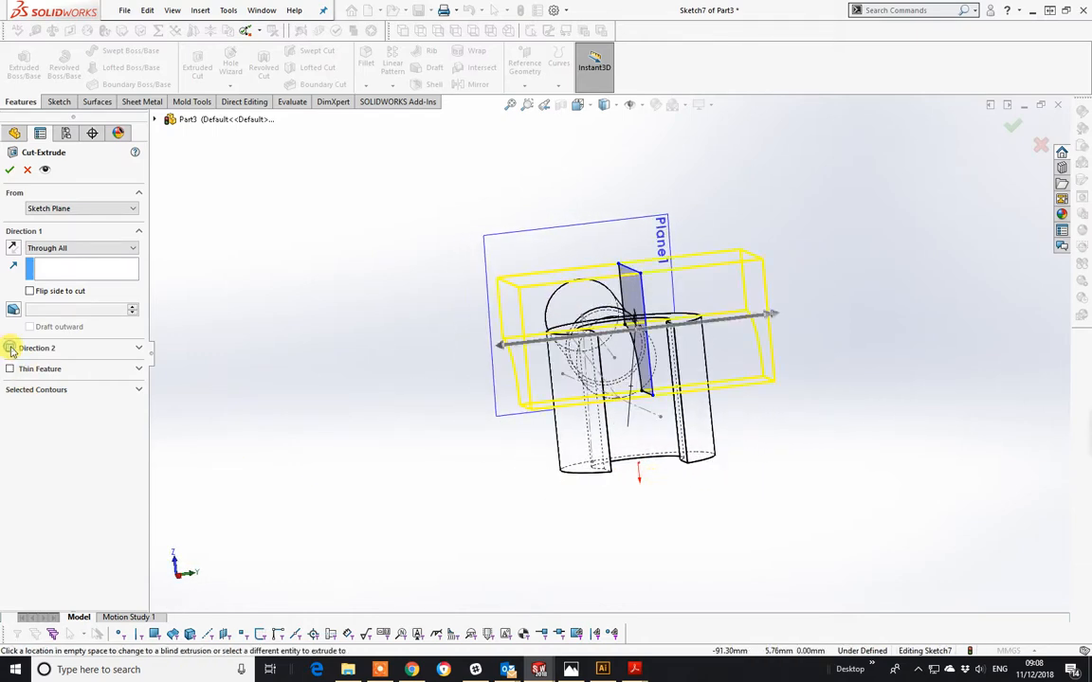
left_click(10, 169)
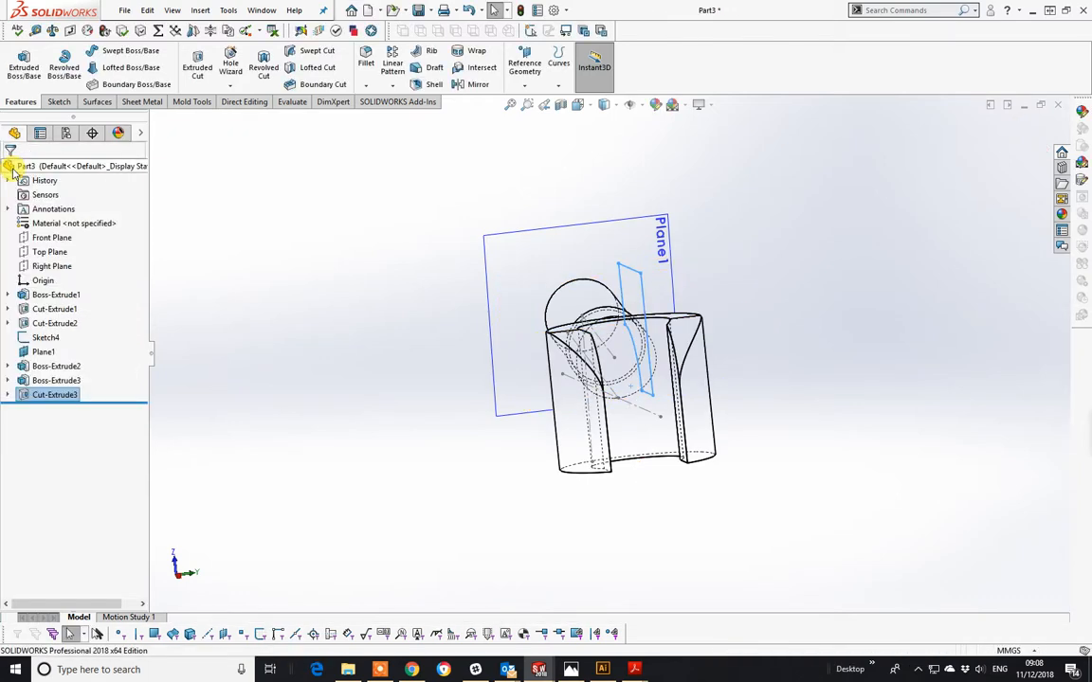
- Display the part as Shaded With Edges and inspect the rounded corner from several angles
middle_click_drag(622, 430, 682, 474)
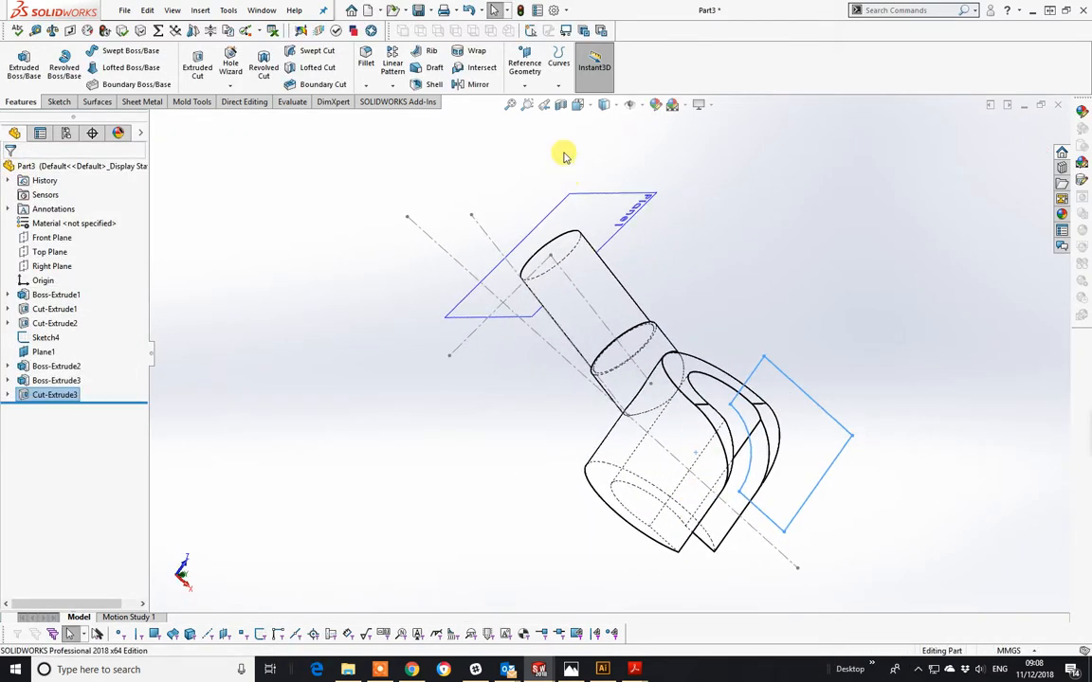
left_click(618, 108)
left_click(606, 123)
mouse_move(744, 455)
middle_mouse_down()
mouse_move(851, 428)
mouse_move(932, 507)
mouse_move(841, 495)
mouse_move(801, 508)
mouse_move(815, 525)
middle_mouse_up()
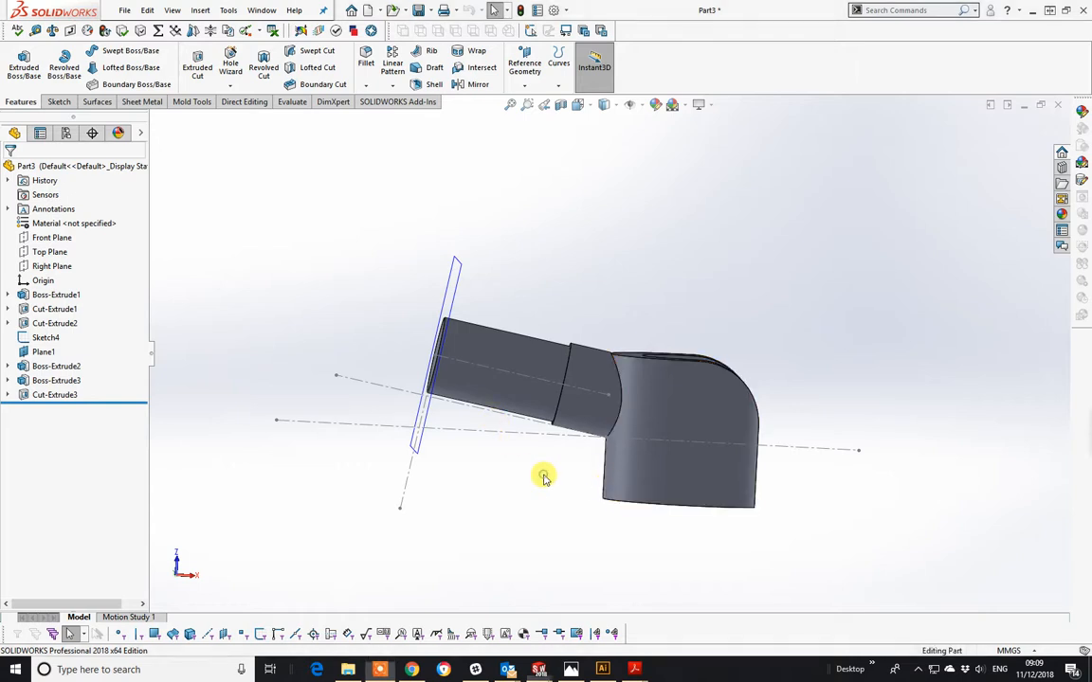
- Orient the part to the Bottom view and examine where the arm meets the slotted cylinder's upper edge
left_click(632, 480)
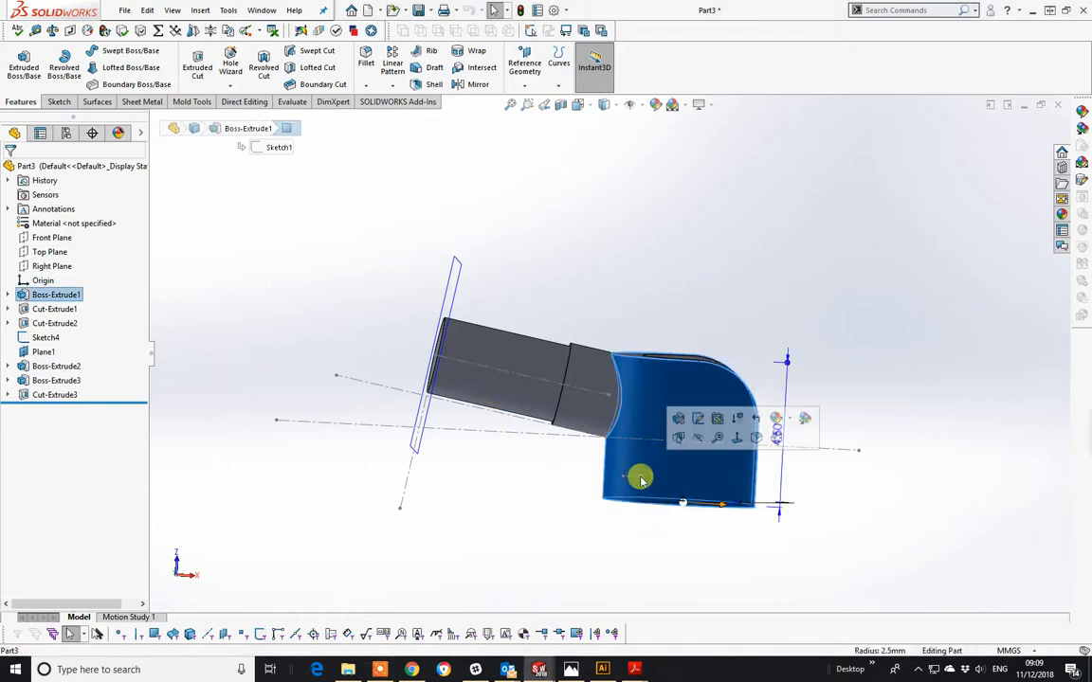
left_click(484, 517)
key("space")
left_click(485, 494)
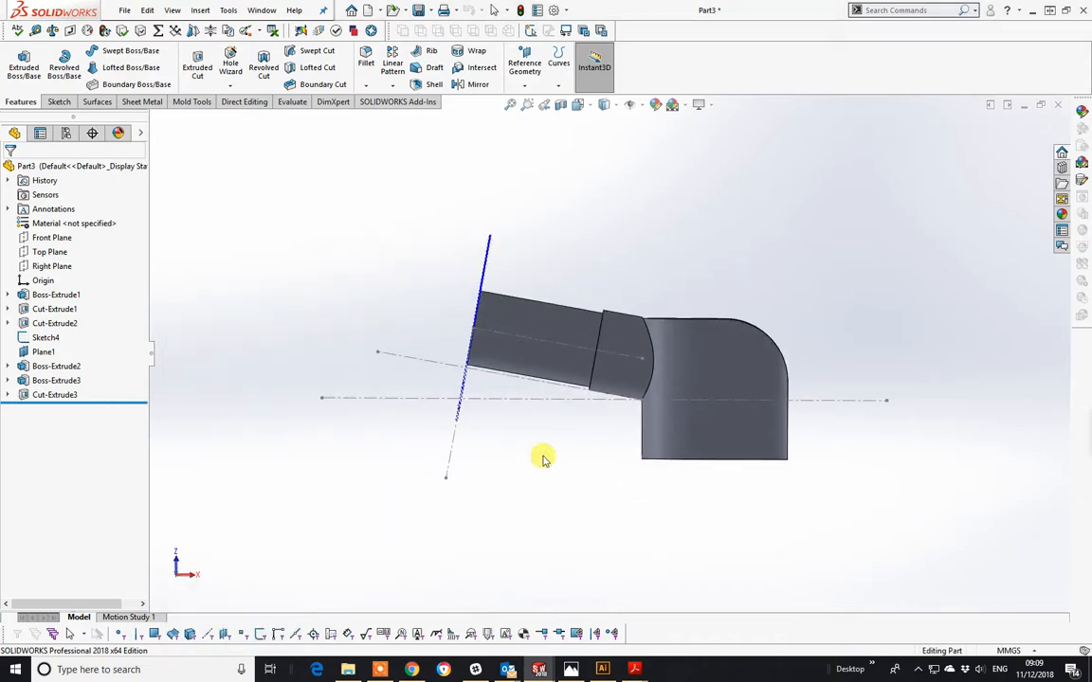
scroll(650, 313, "down", 5)
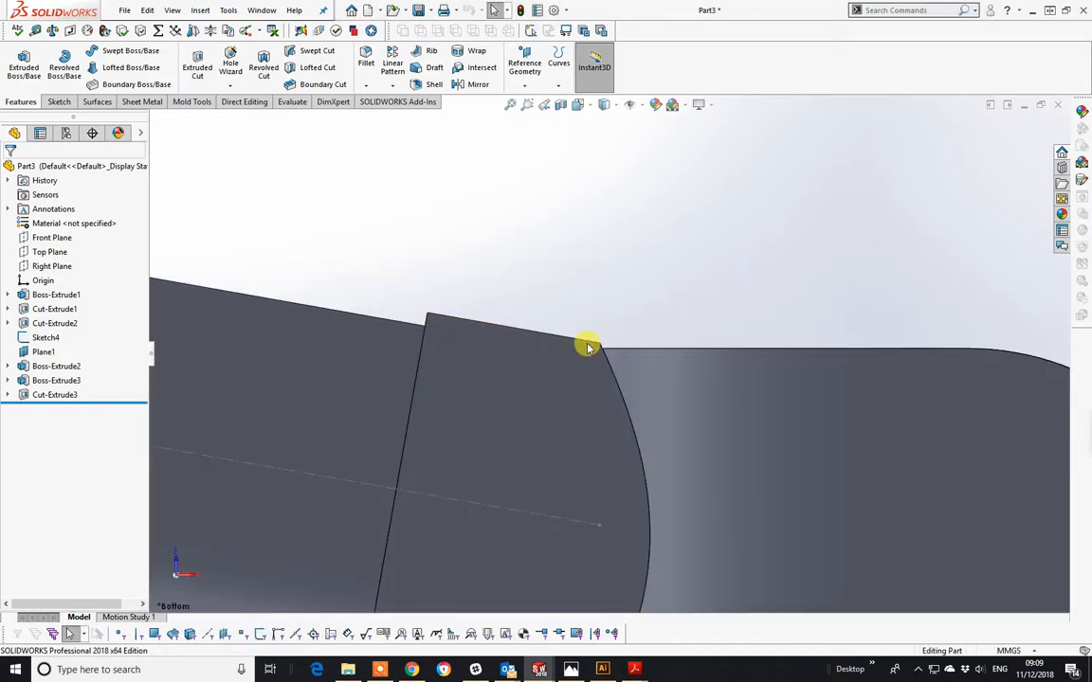
scroll(663, 414, "up", 5)
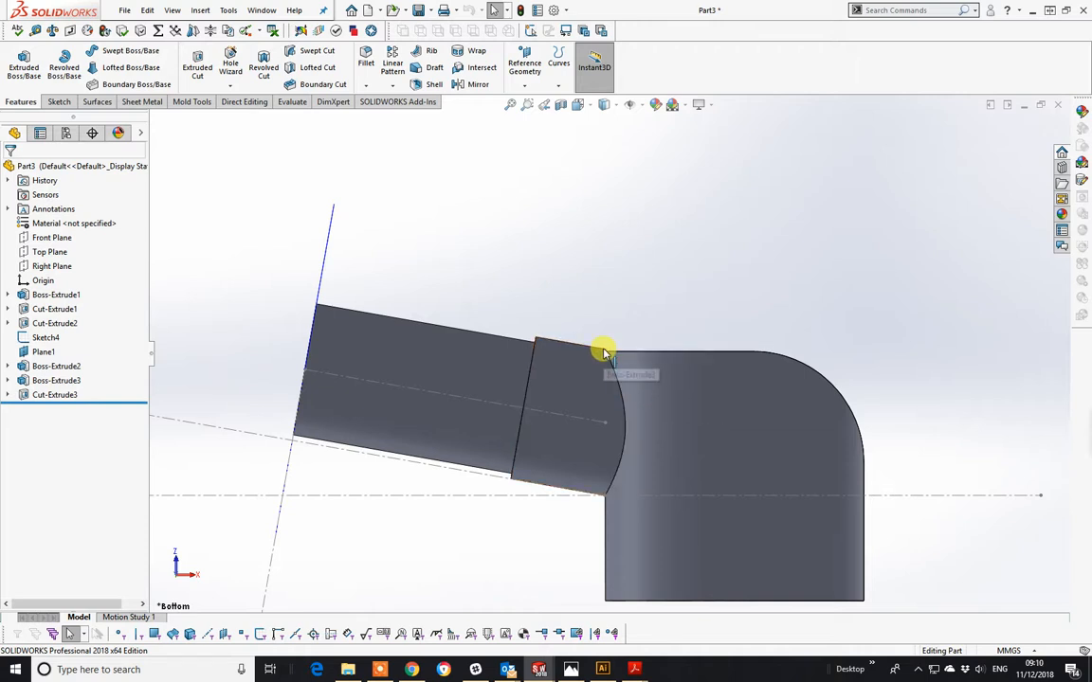
scroll(778, 443, "up", 2)
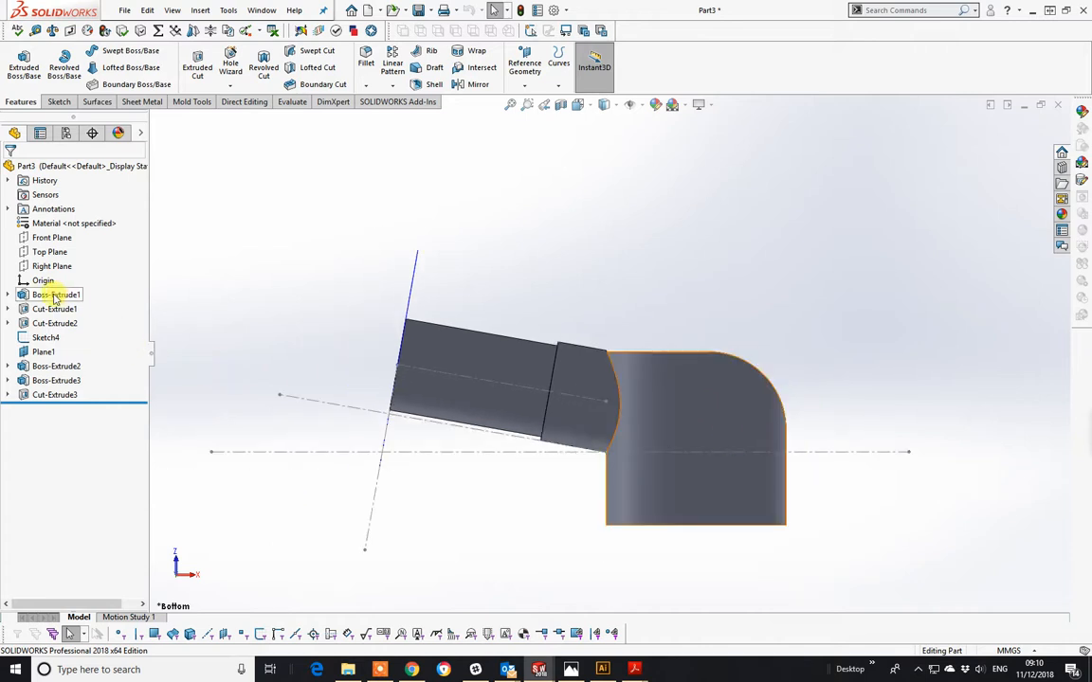
- Review the extrusion settings of the main cylinder, Boss-Extrude1, and close them
left_click(9, 296)
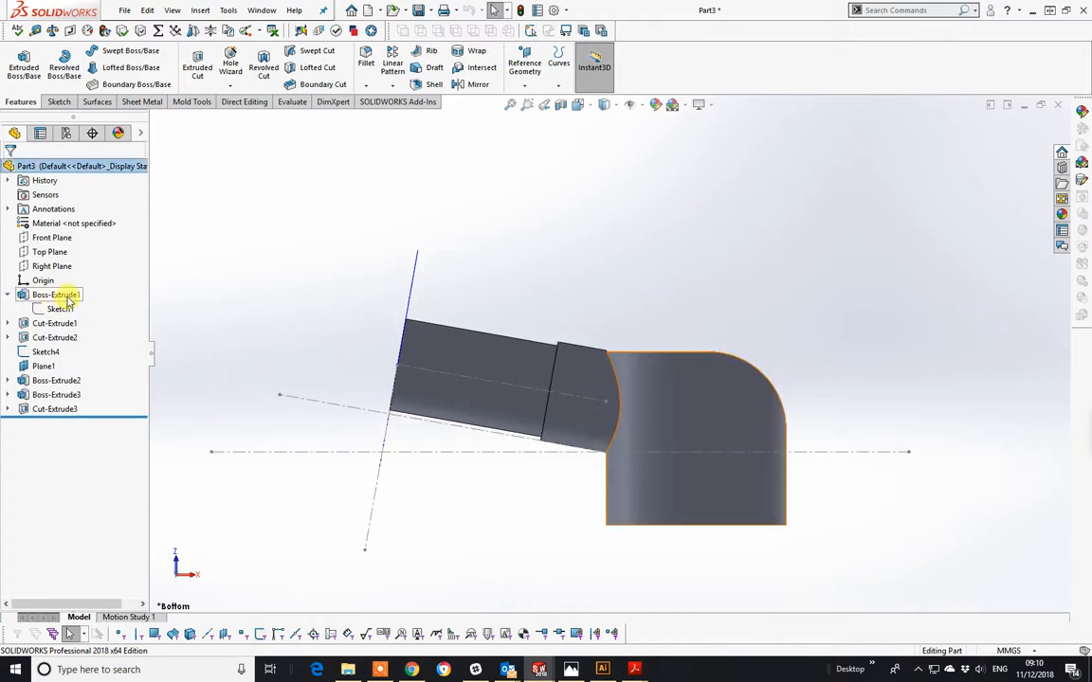
left_click(59, 295)
left_click(83, 261)
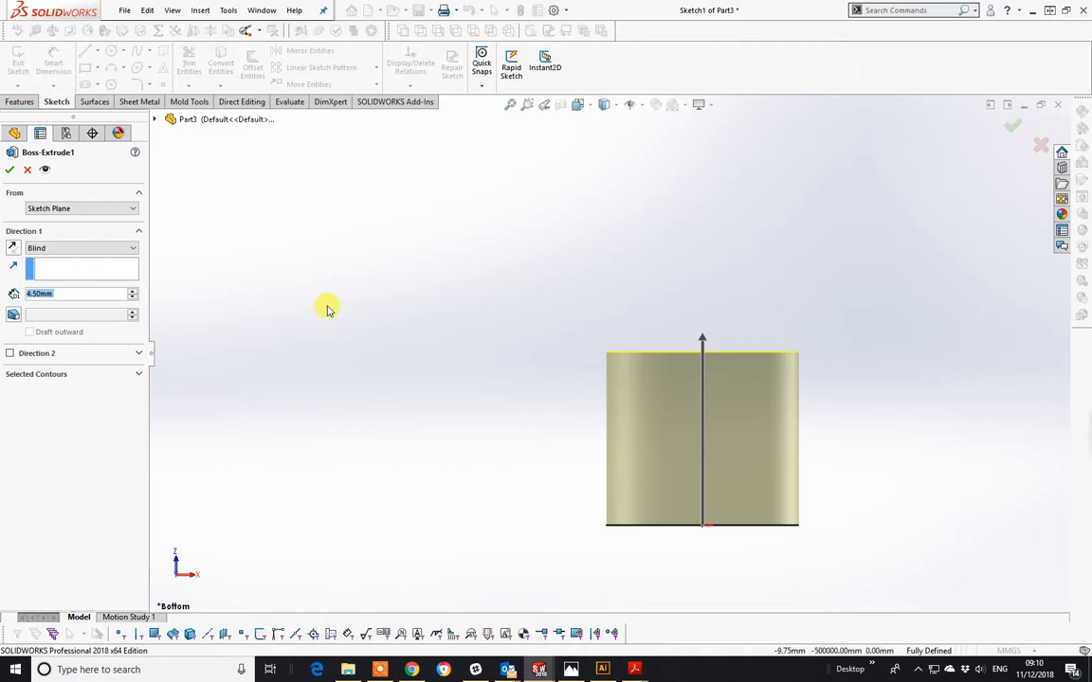
left_click(1012, 125)
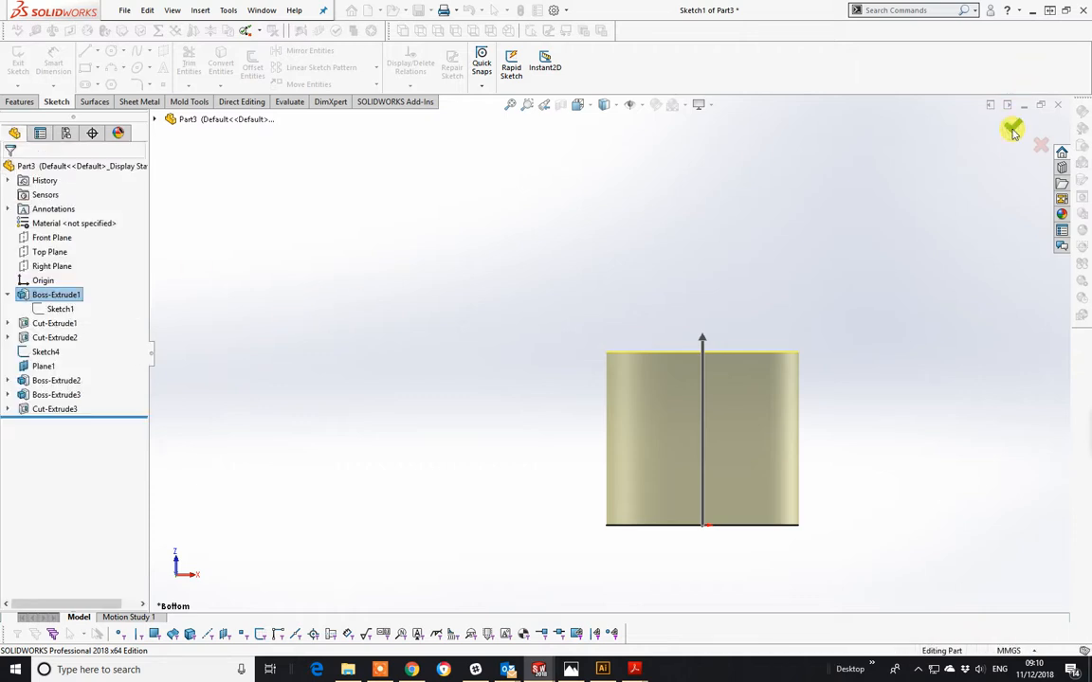
- Review the extrusion settings of the arm's outer section, Boss-Extrude2, and cancel without changes
right_click(439, 347)
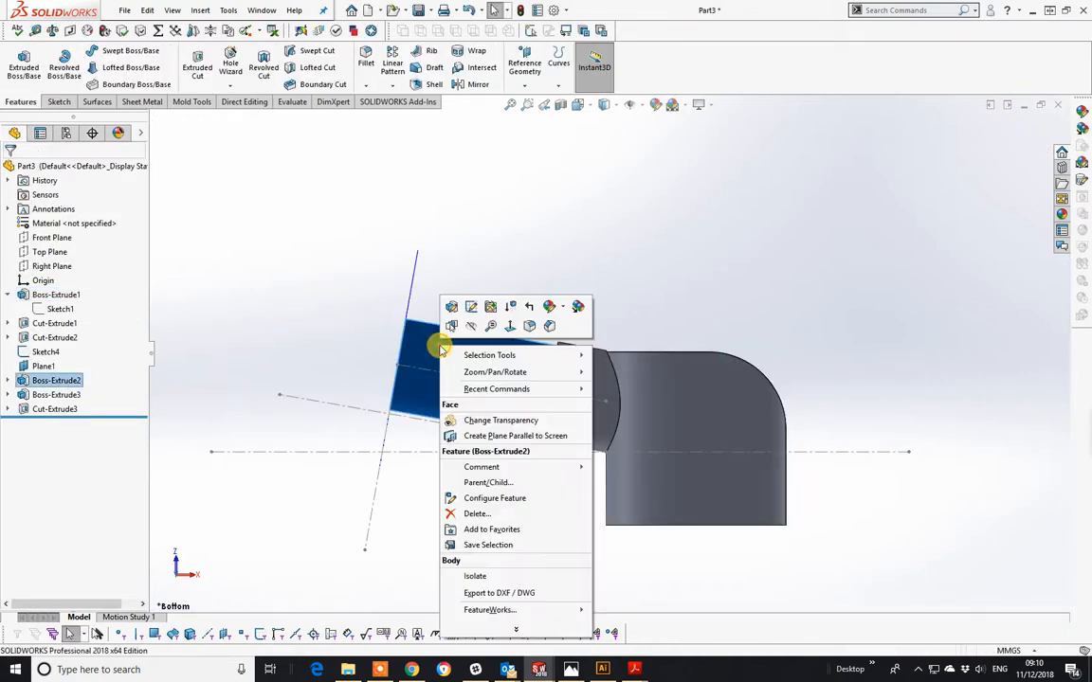
left_click(451, 305)
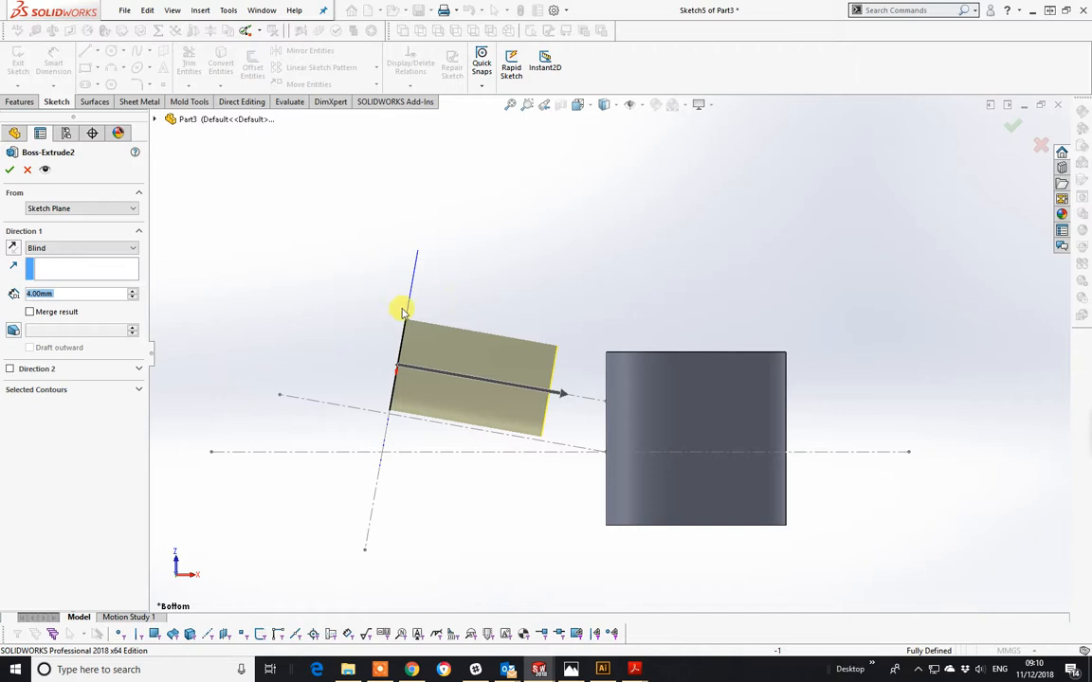
left_click(27, 170)
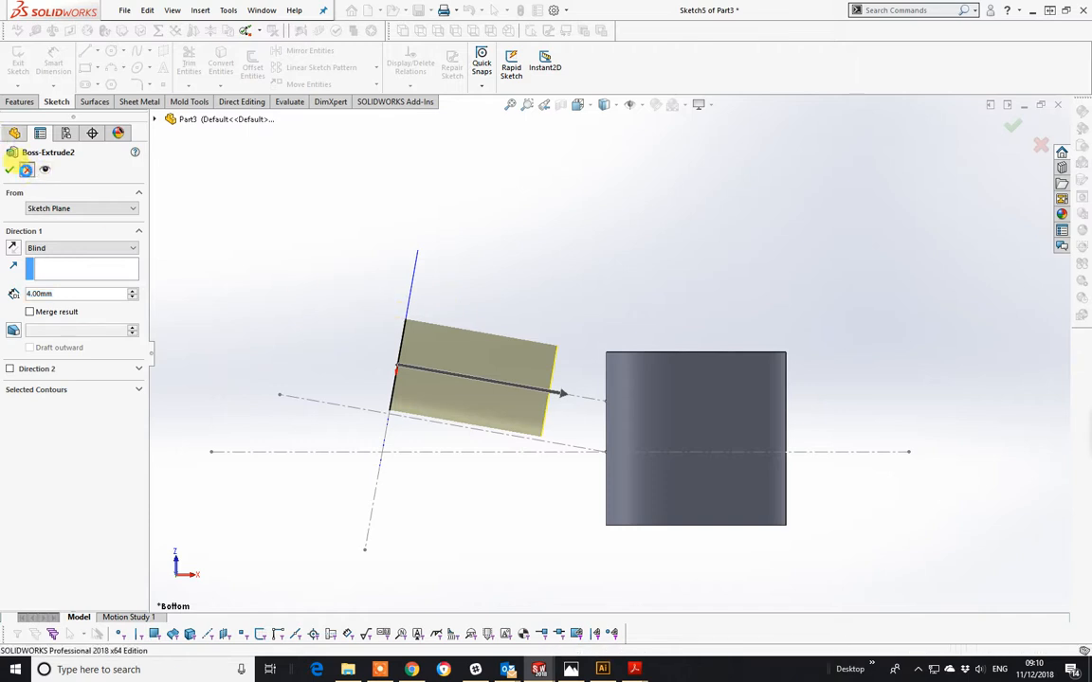
- Open the sketch of the arm's outer section, Sketch5, for review
left_click(9, 380)
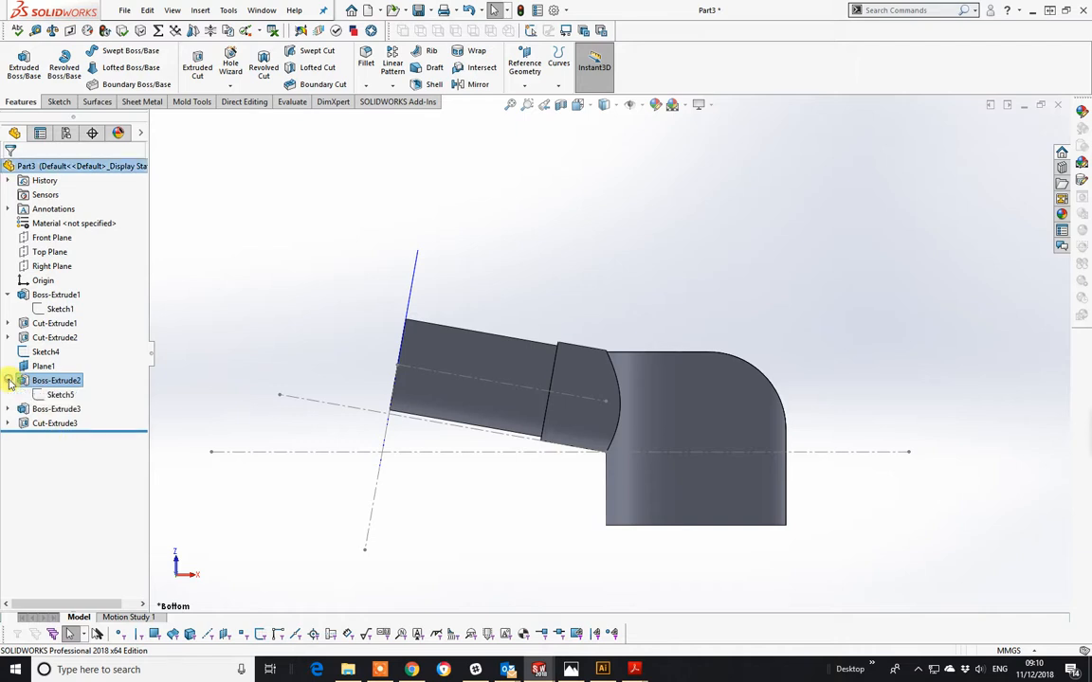
left_click(57, 393)
left_click(66, 357)
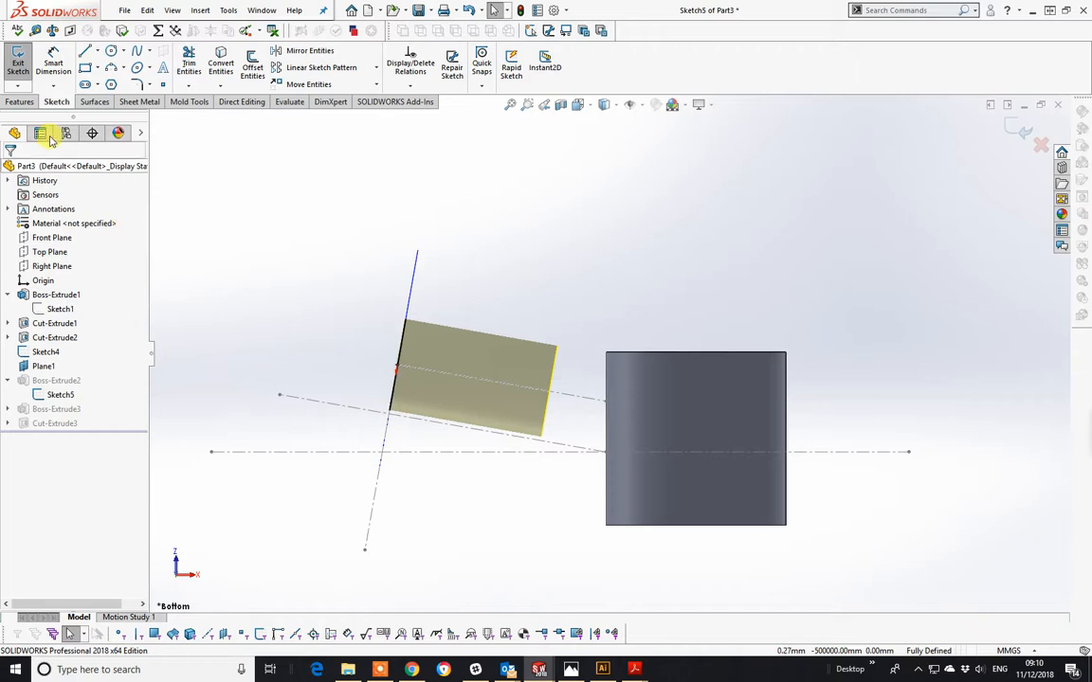
left_click(34, 31)
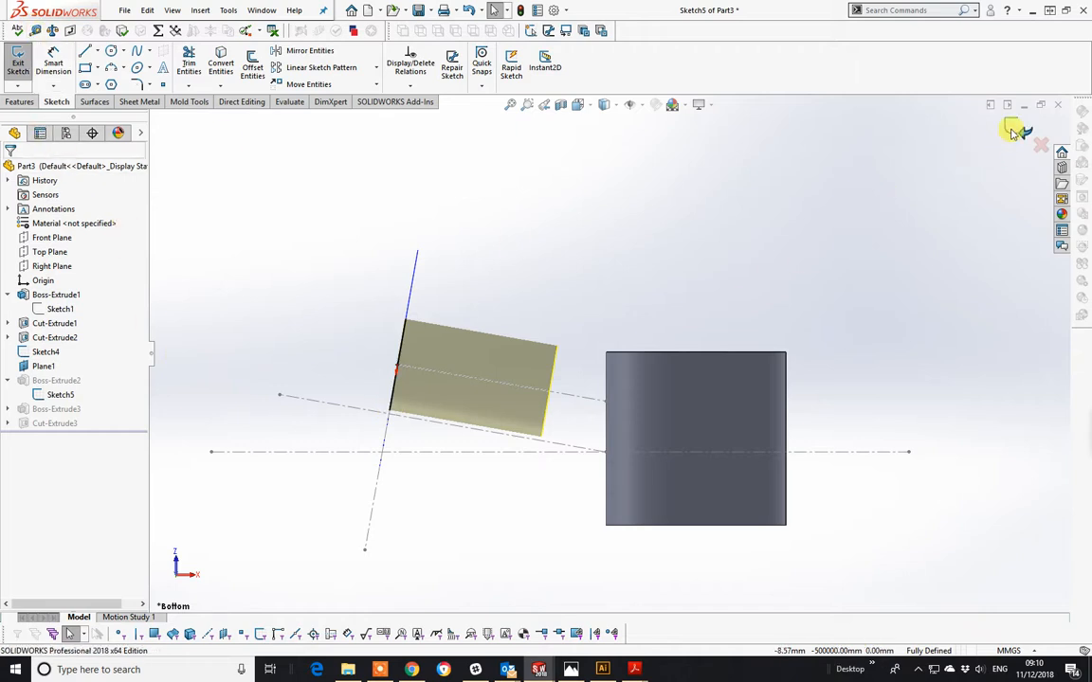
- Measure the minimum distance between the slotted cylinder's bottom edge and the round face of the arm's outer section
left_click(34, 32)
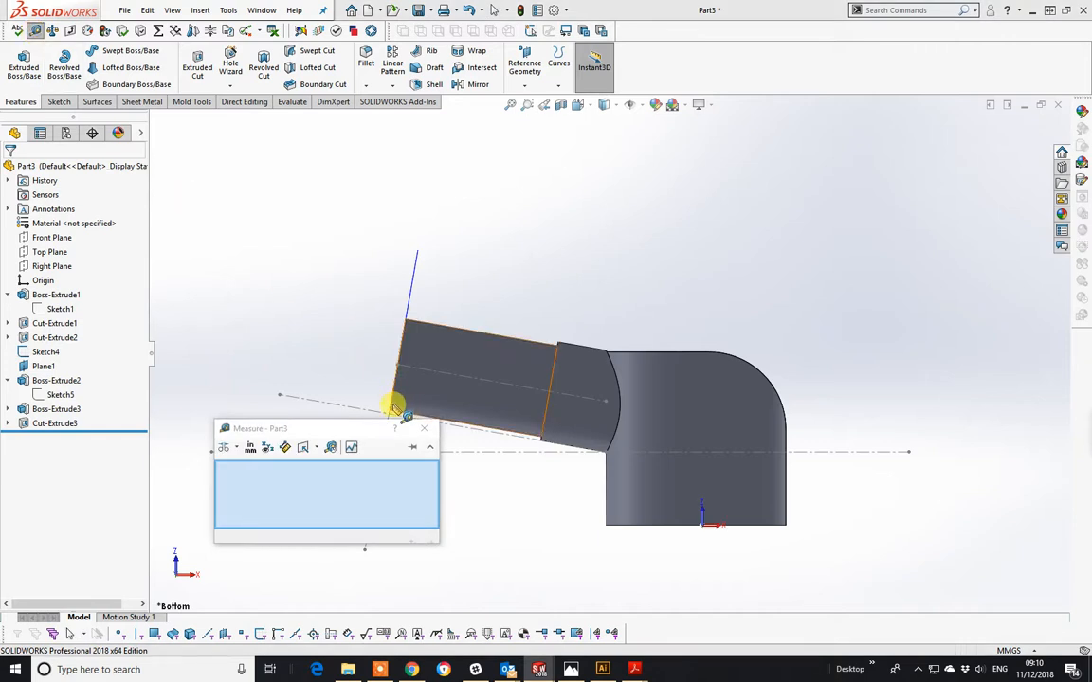
left_click(614, 527)
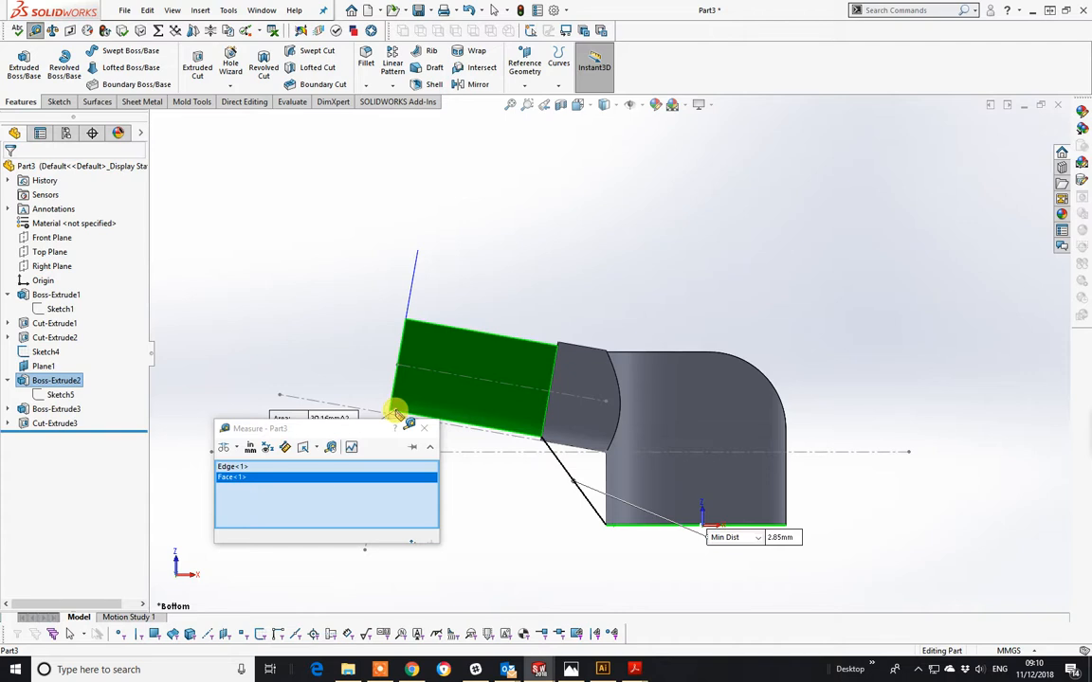
scroll(404, 411, "up", 4)
scroll(511, 390, "down", 5)
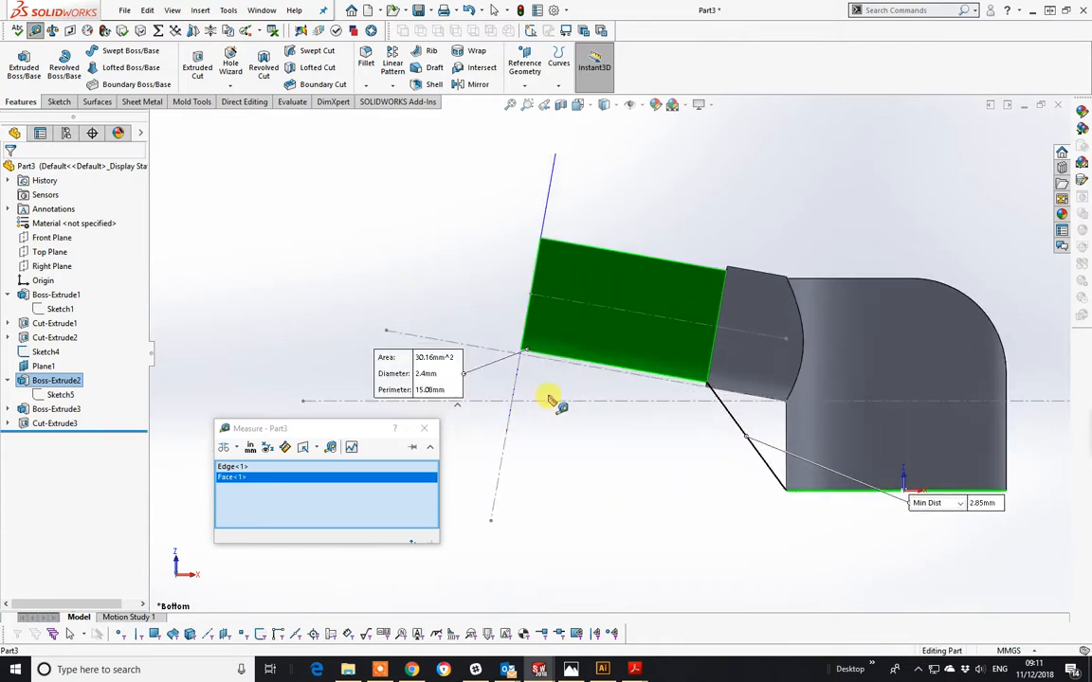
scroll(738, 414, "up", 3)
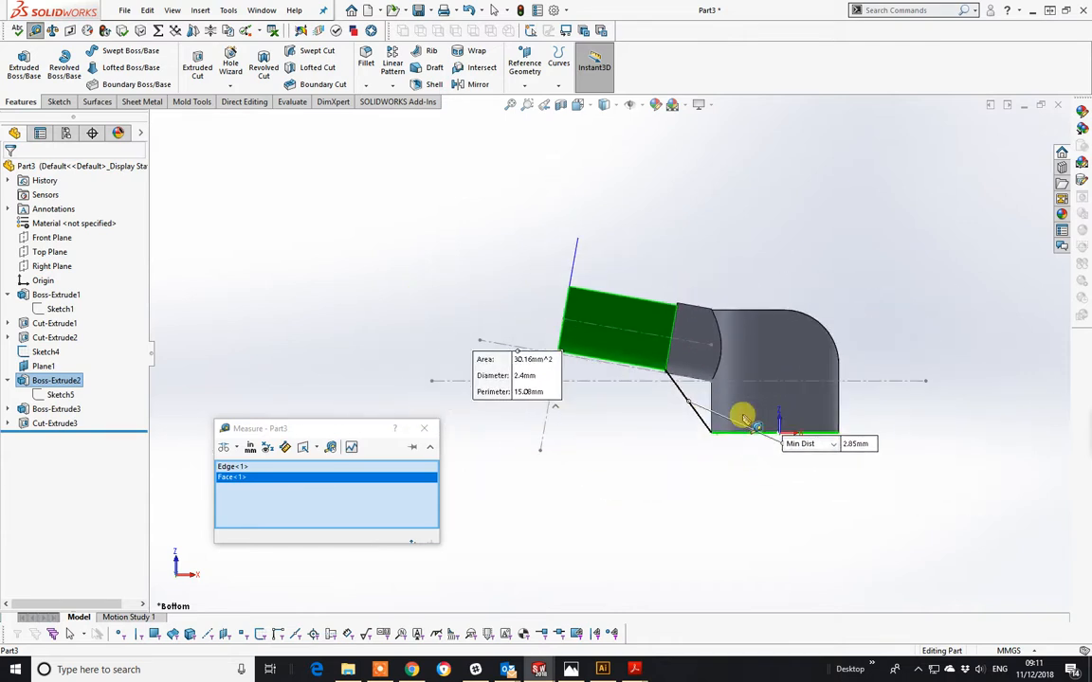
scroll(722, 332, "up", 2)
key("Escape")
scroll(806, 313, "down", 2)
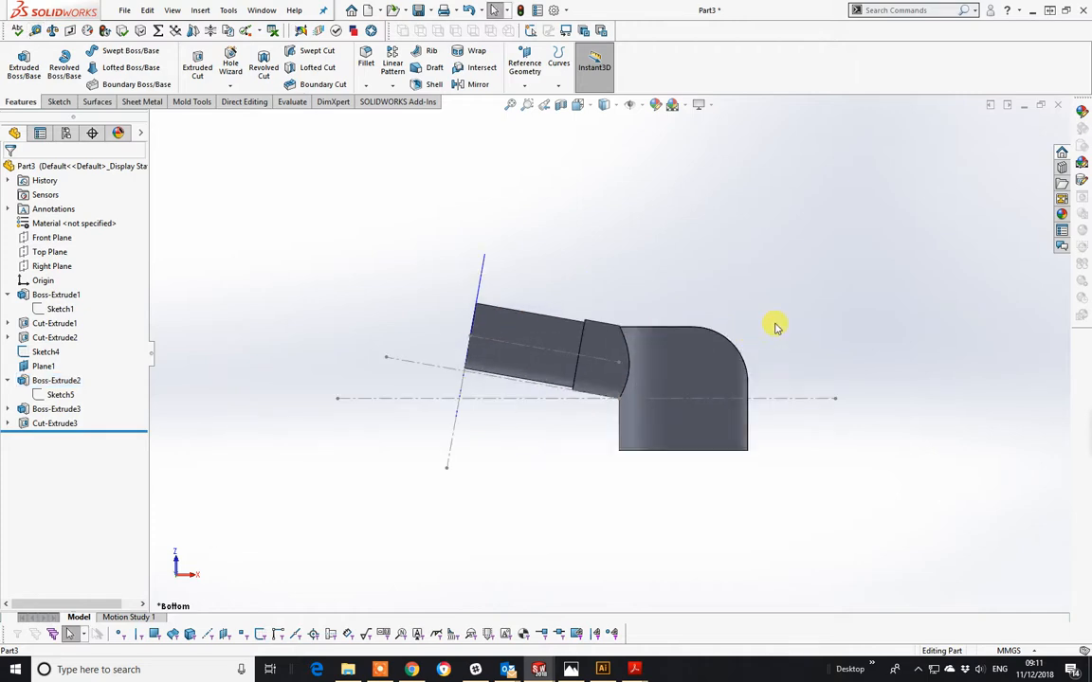